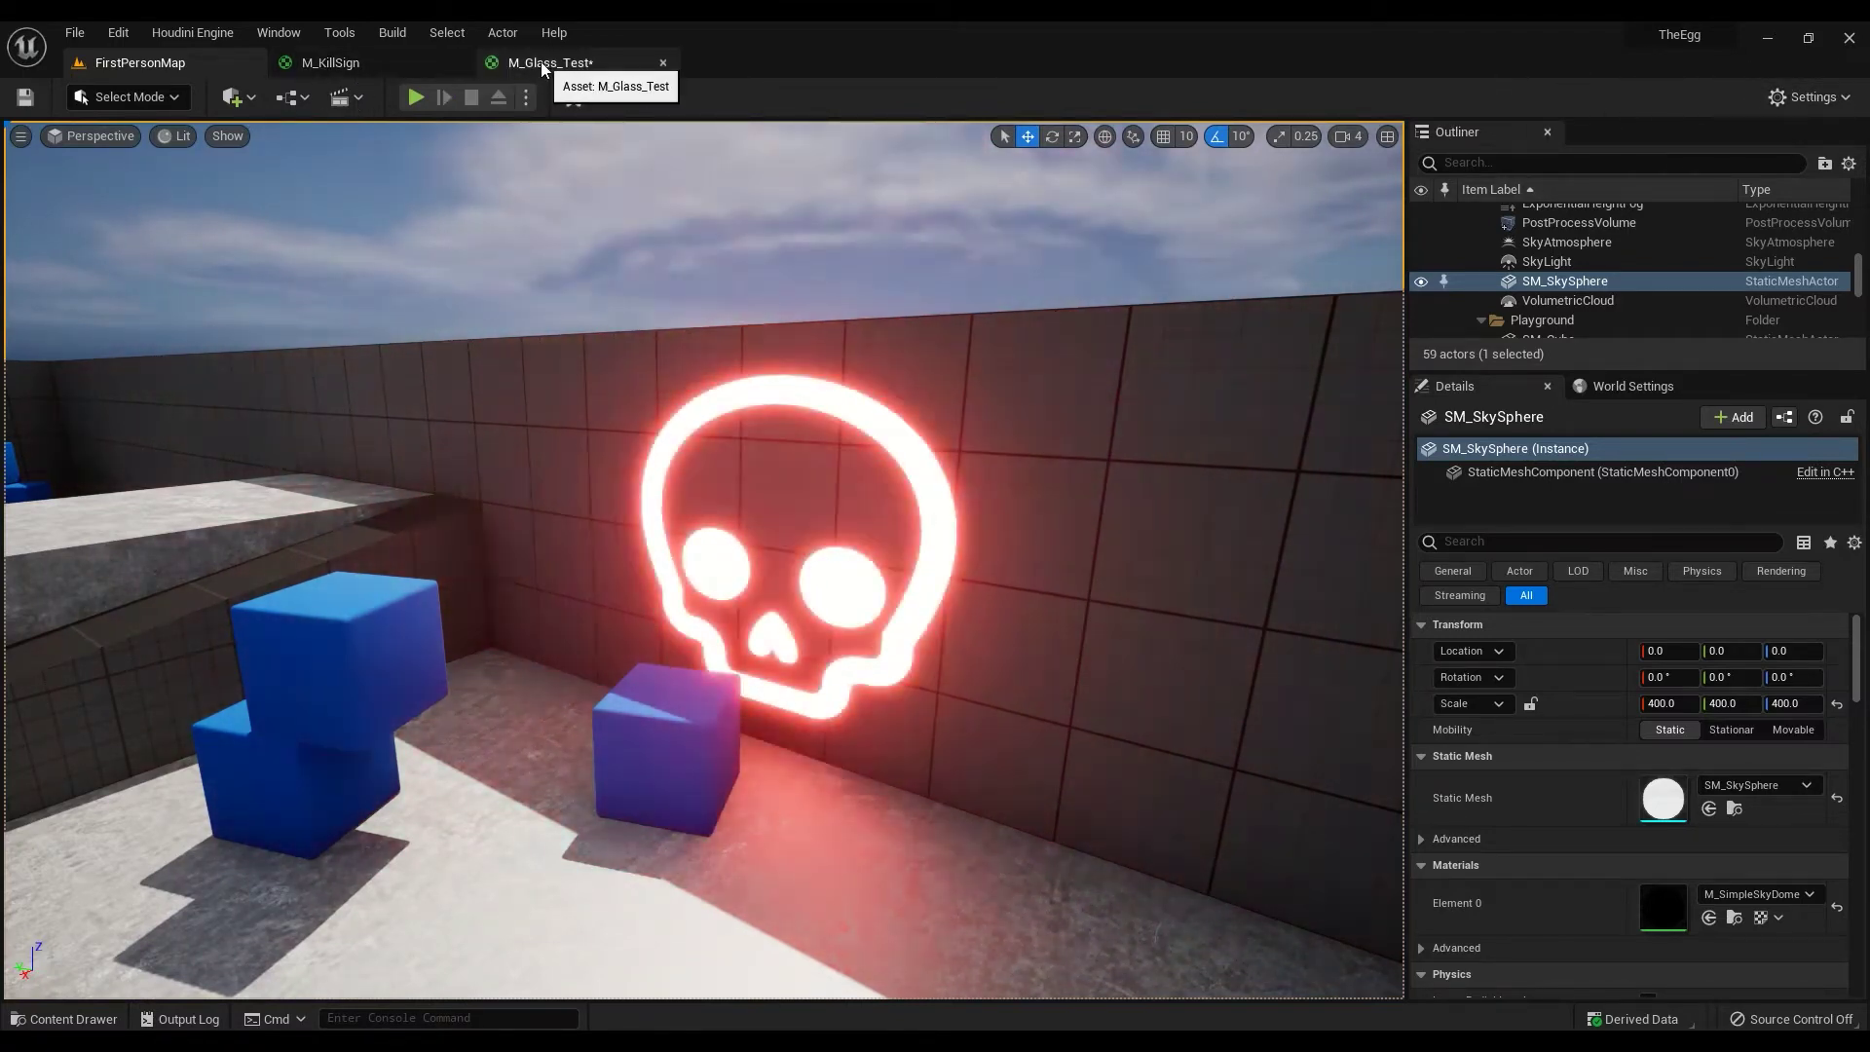
Open the M_Glass_Test material graph and select its result node.
{"action": "left_click", "coordinate": [541, 66]}
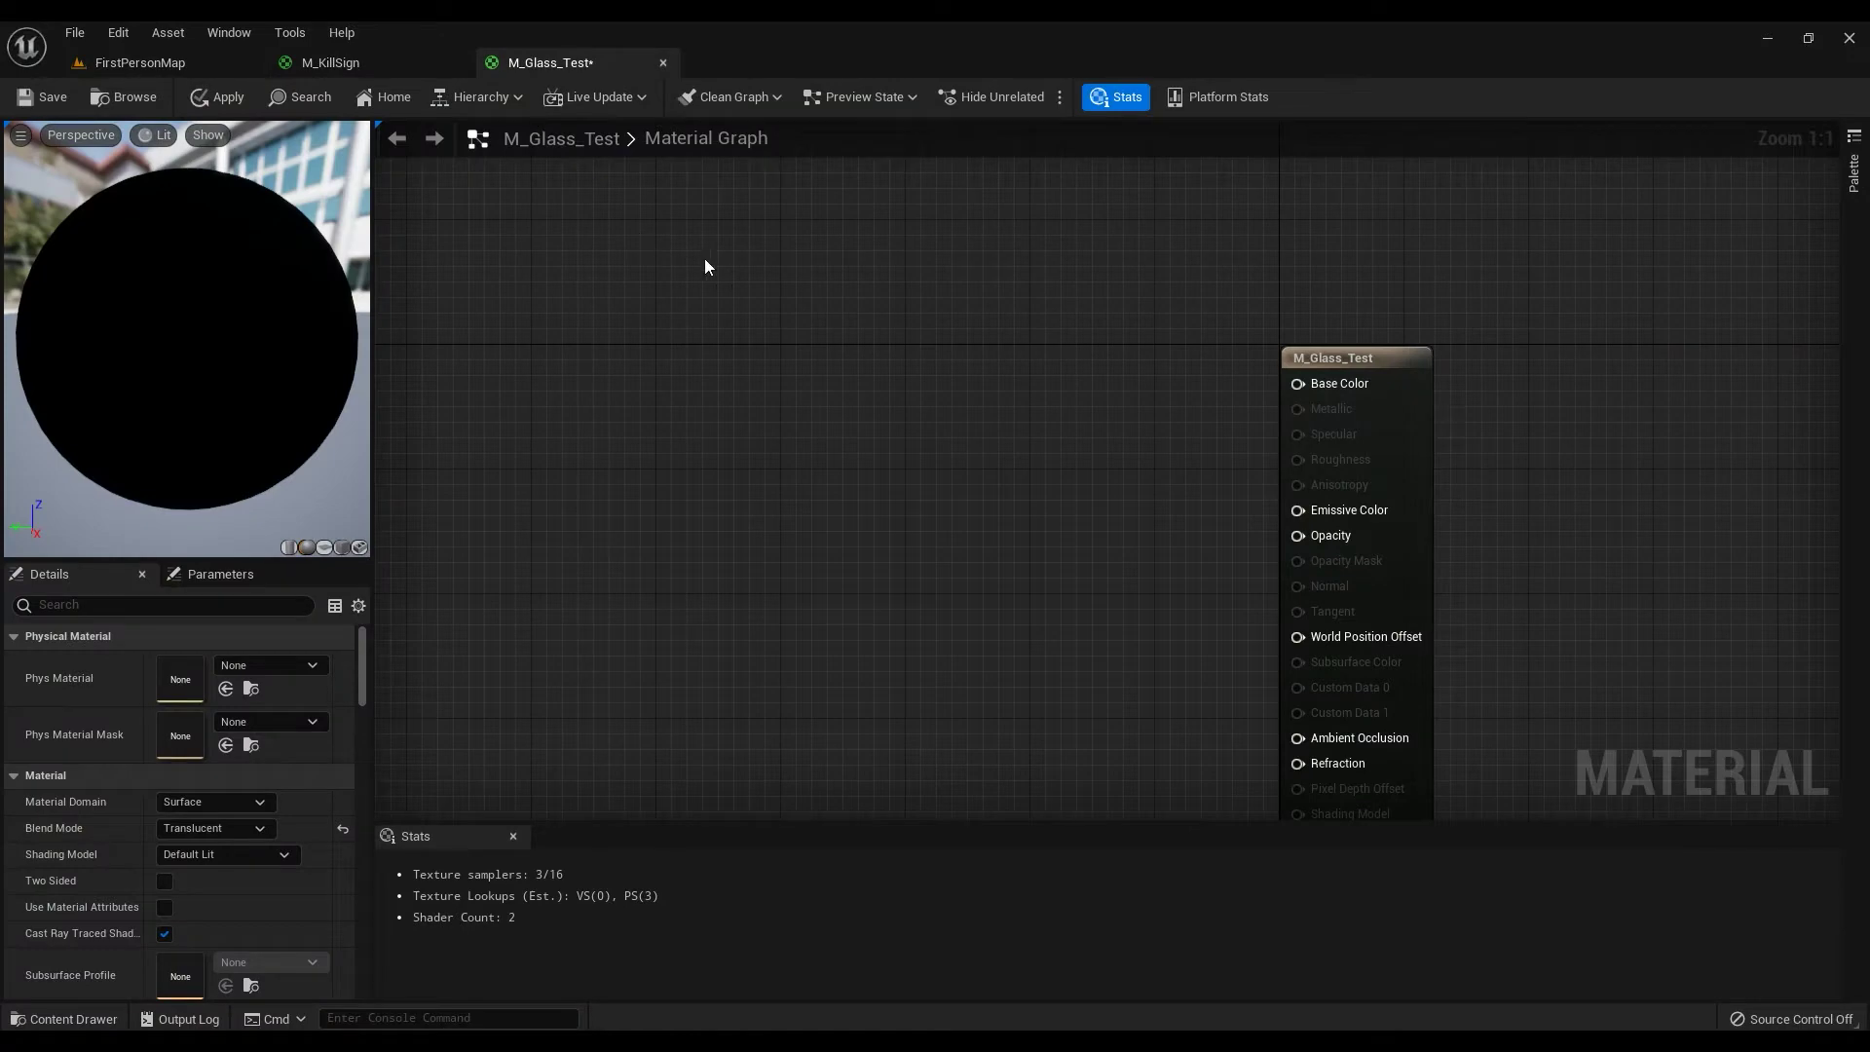
{"action": "right_click_drag", "start_coordinate": [705, 265], "coordinate": [671, 194]}
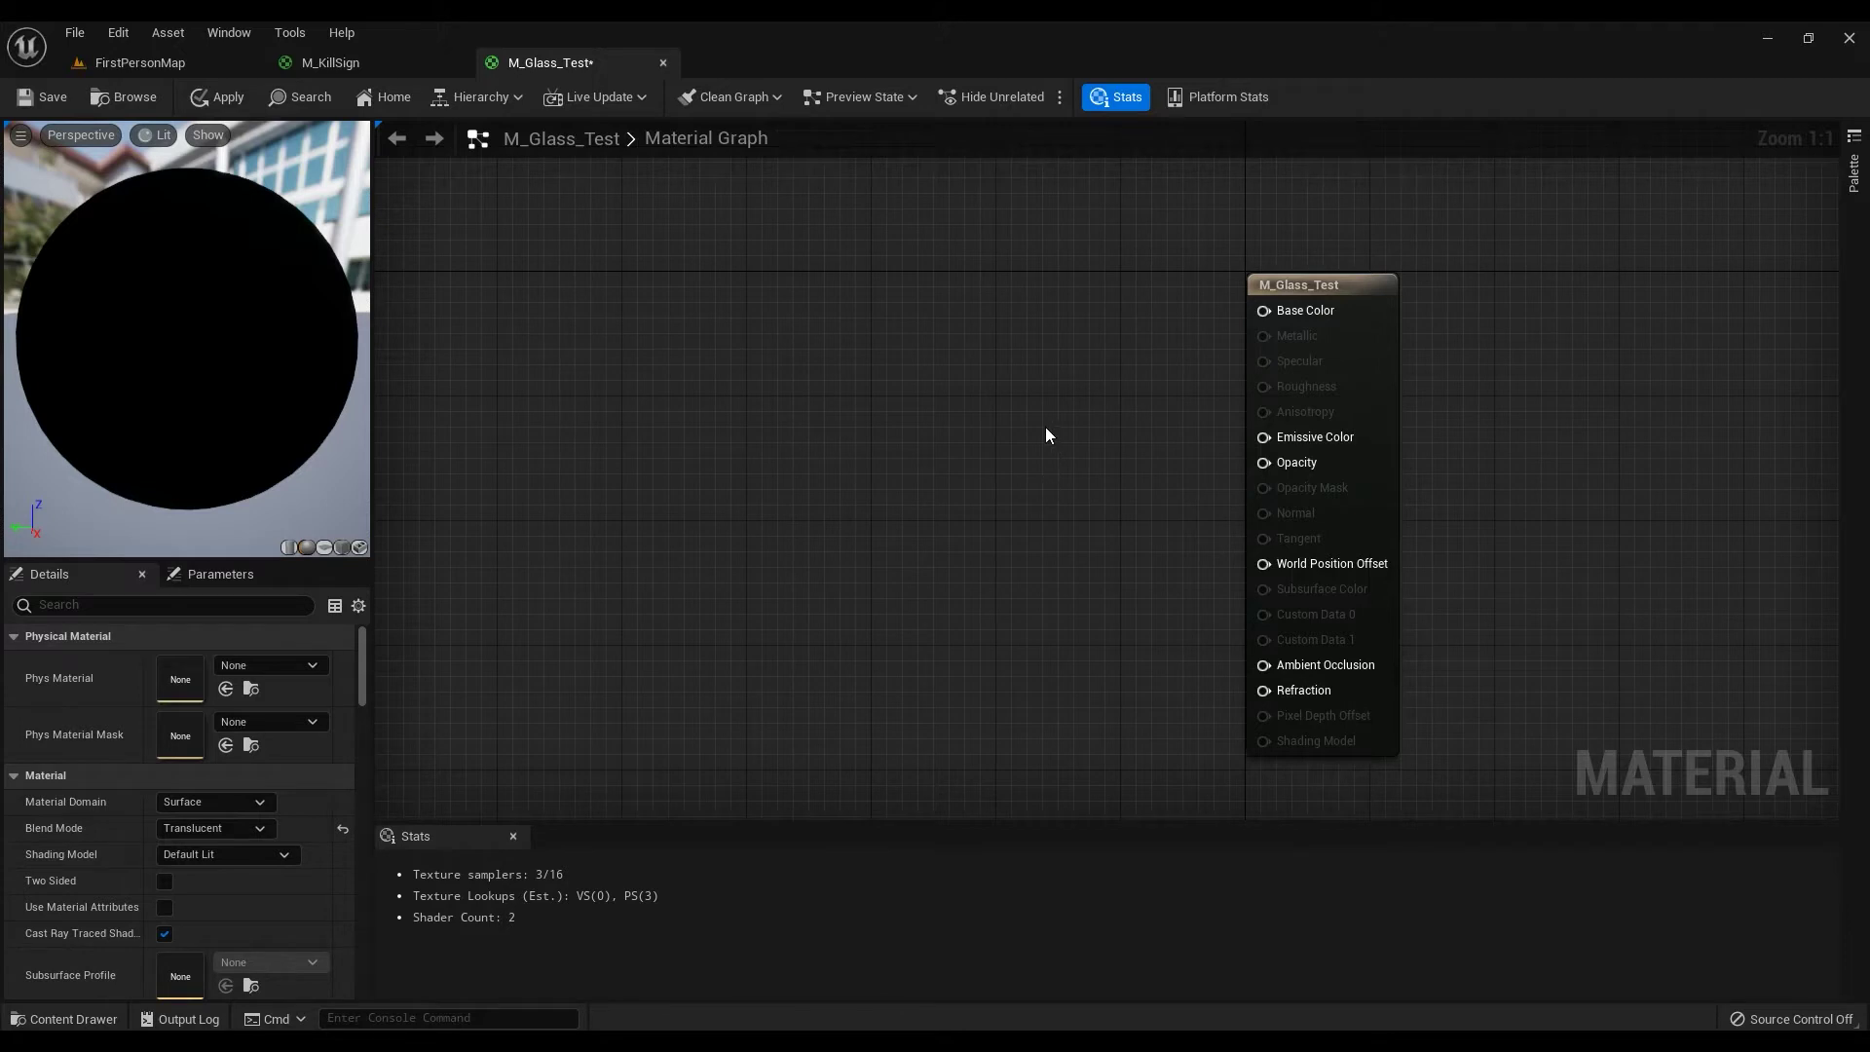
{"action": "right_click_drag", "start_coordinate": [1412, 456], "coordinate": [1494, 505]}
{"action": "left_click", "coordinate": [1461, 470]}
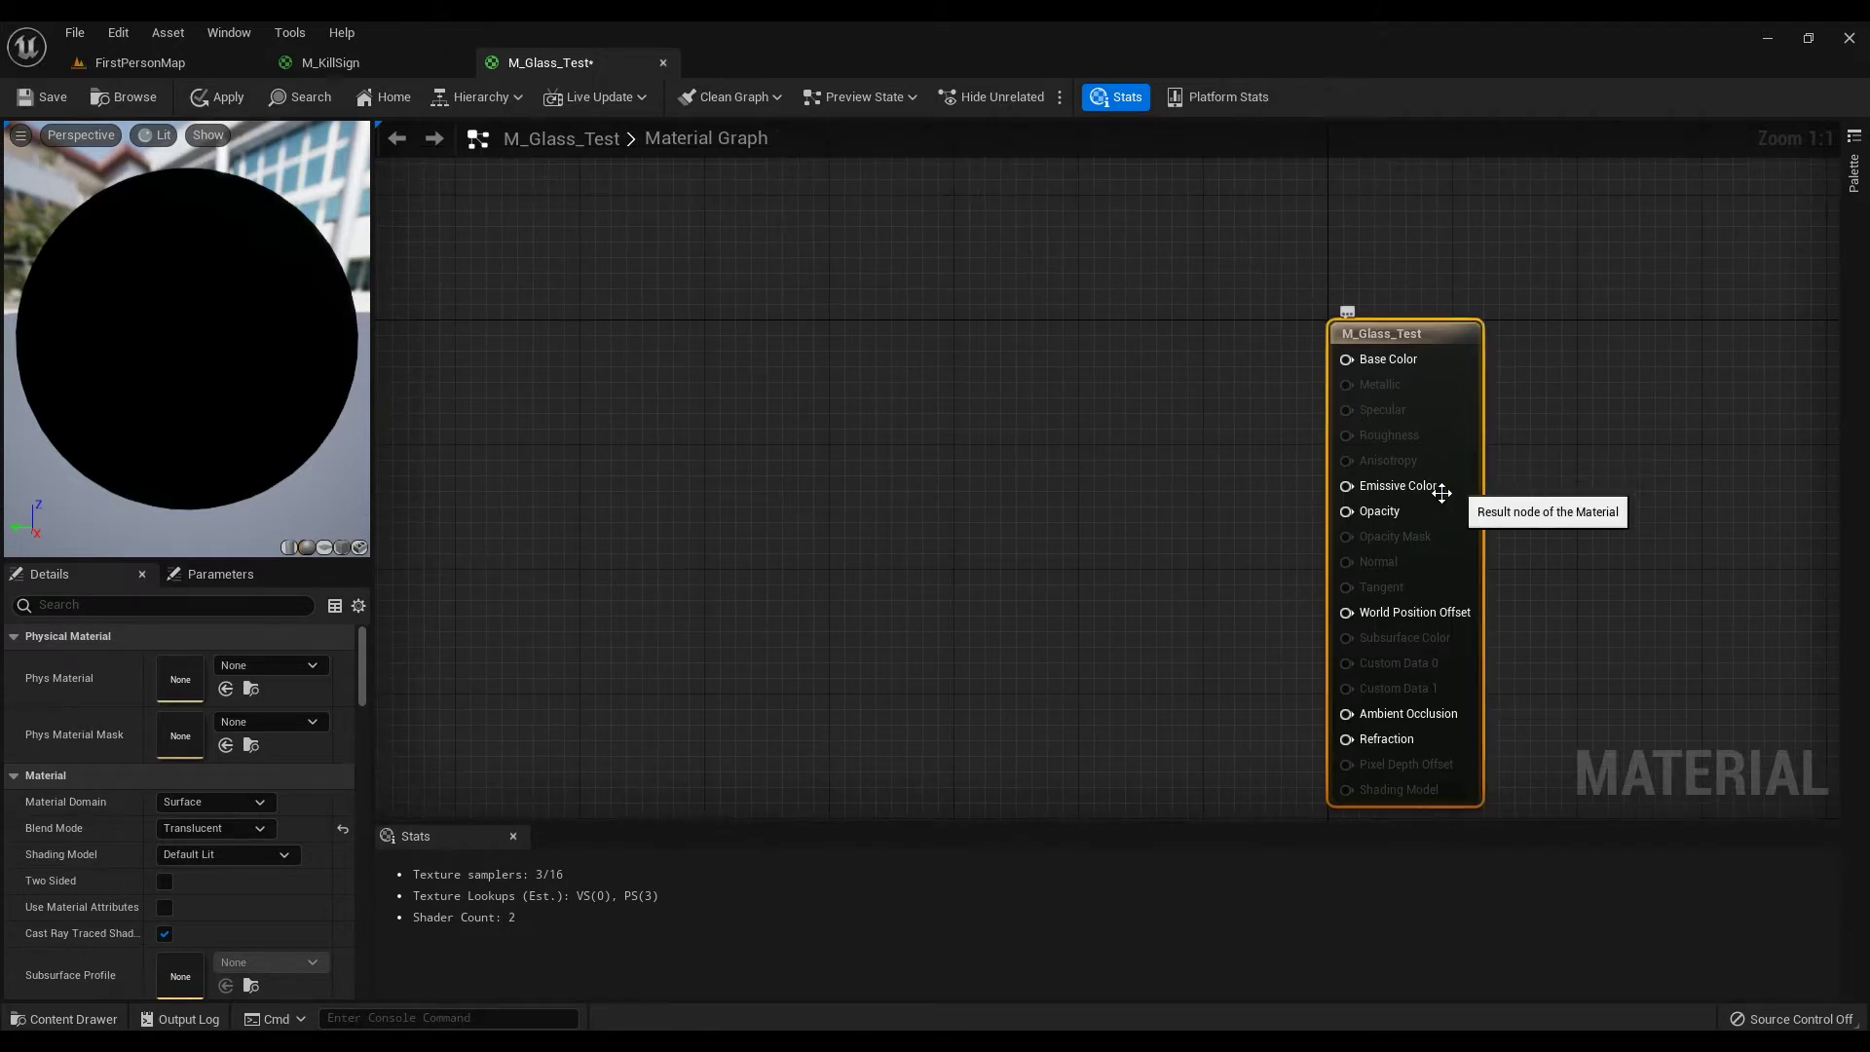
Switch the Blend Mode to Opaque, then back to Translucent.
{"action": "left_click", "coordinate": [236, 830]}
{"action": "left_click", "coordinate": [207, 845]}
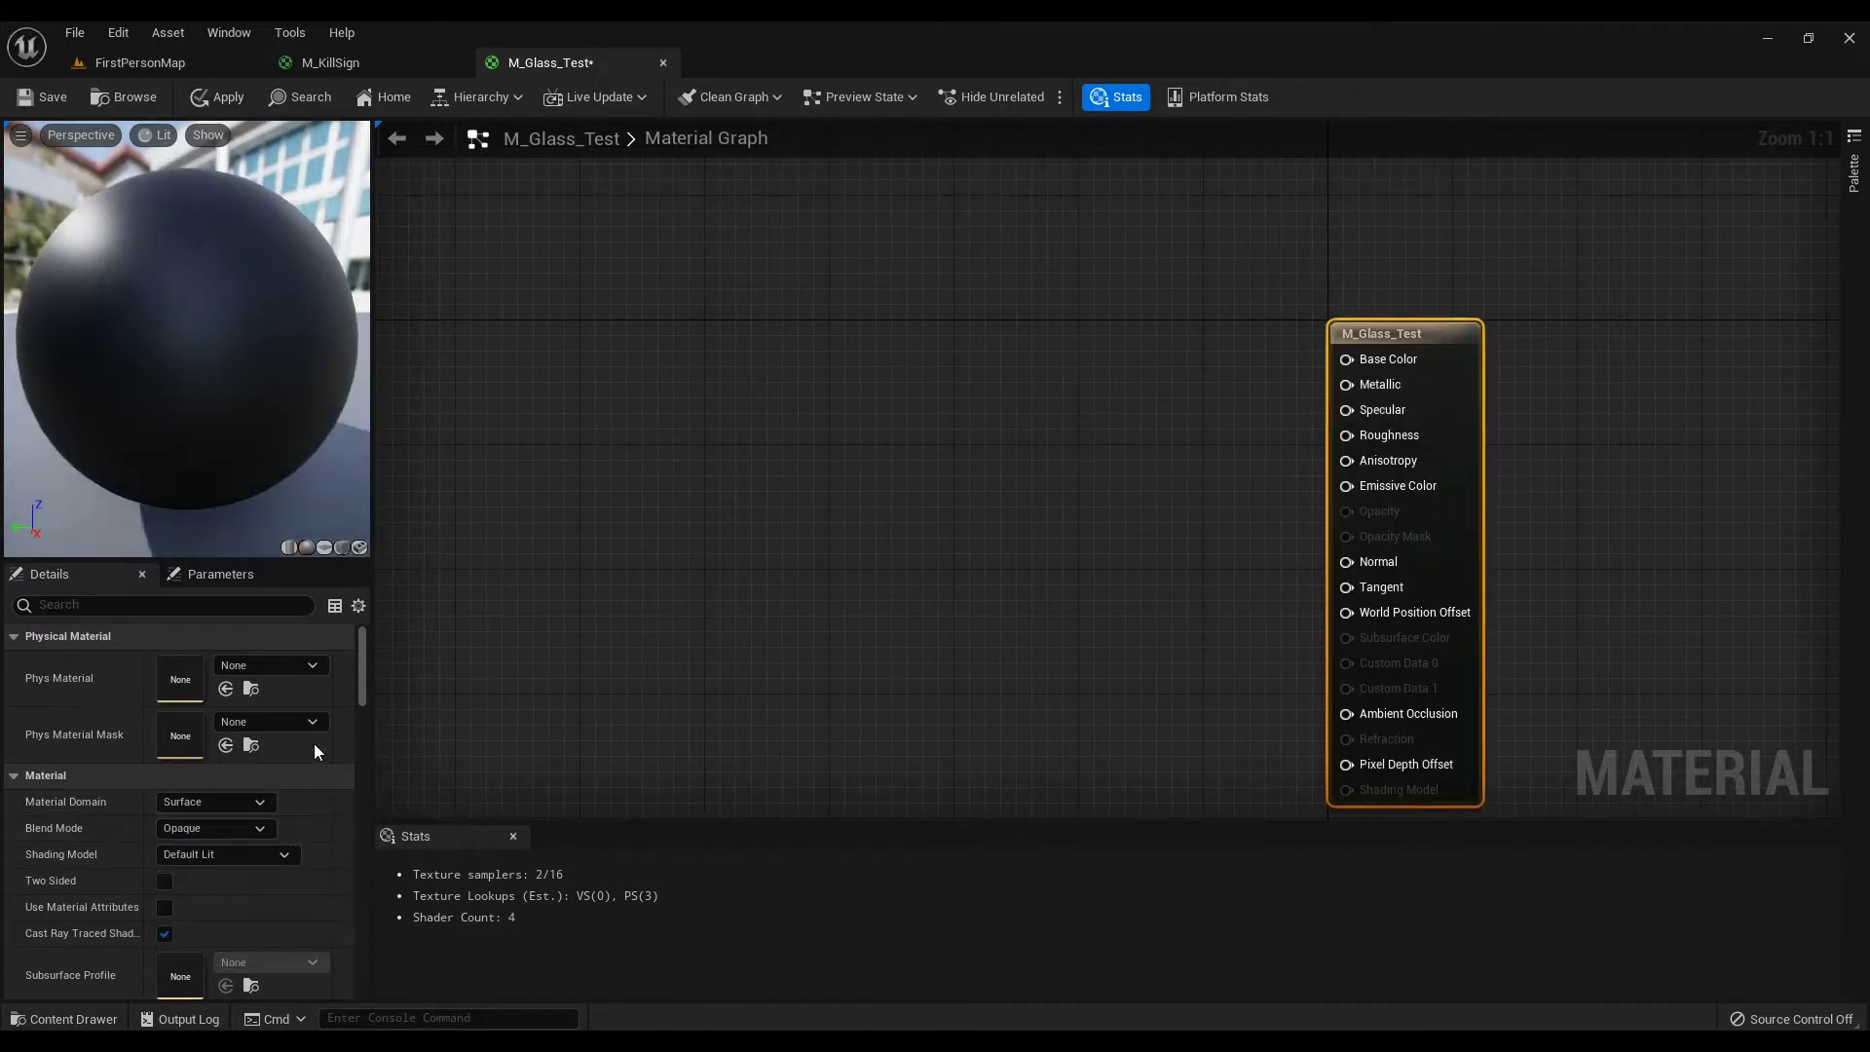
{"action": "right_click_drag", "start_coordinate": [1473, 522], "coordinate": [1396, 446]}
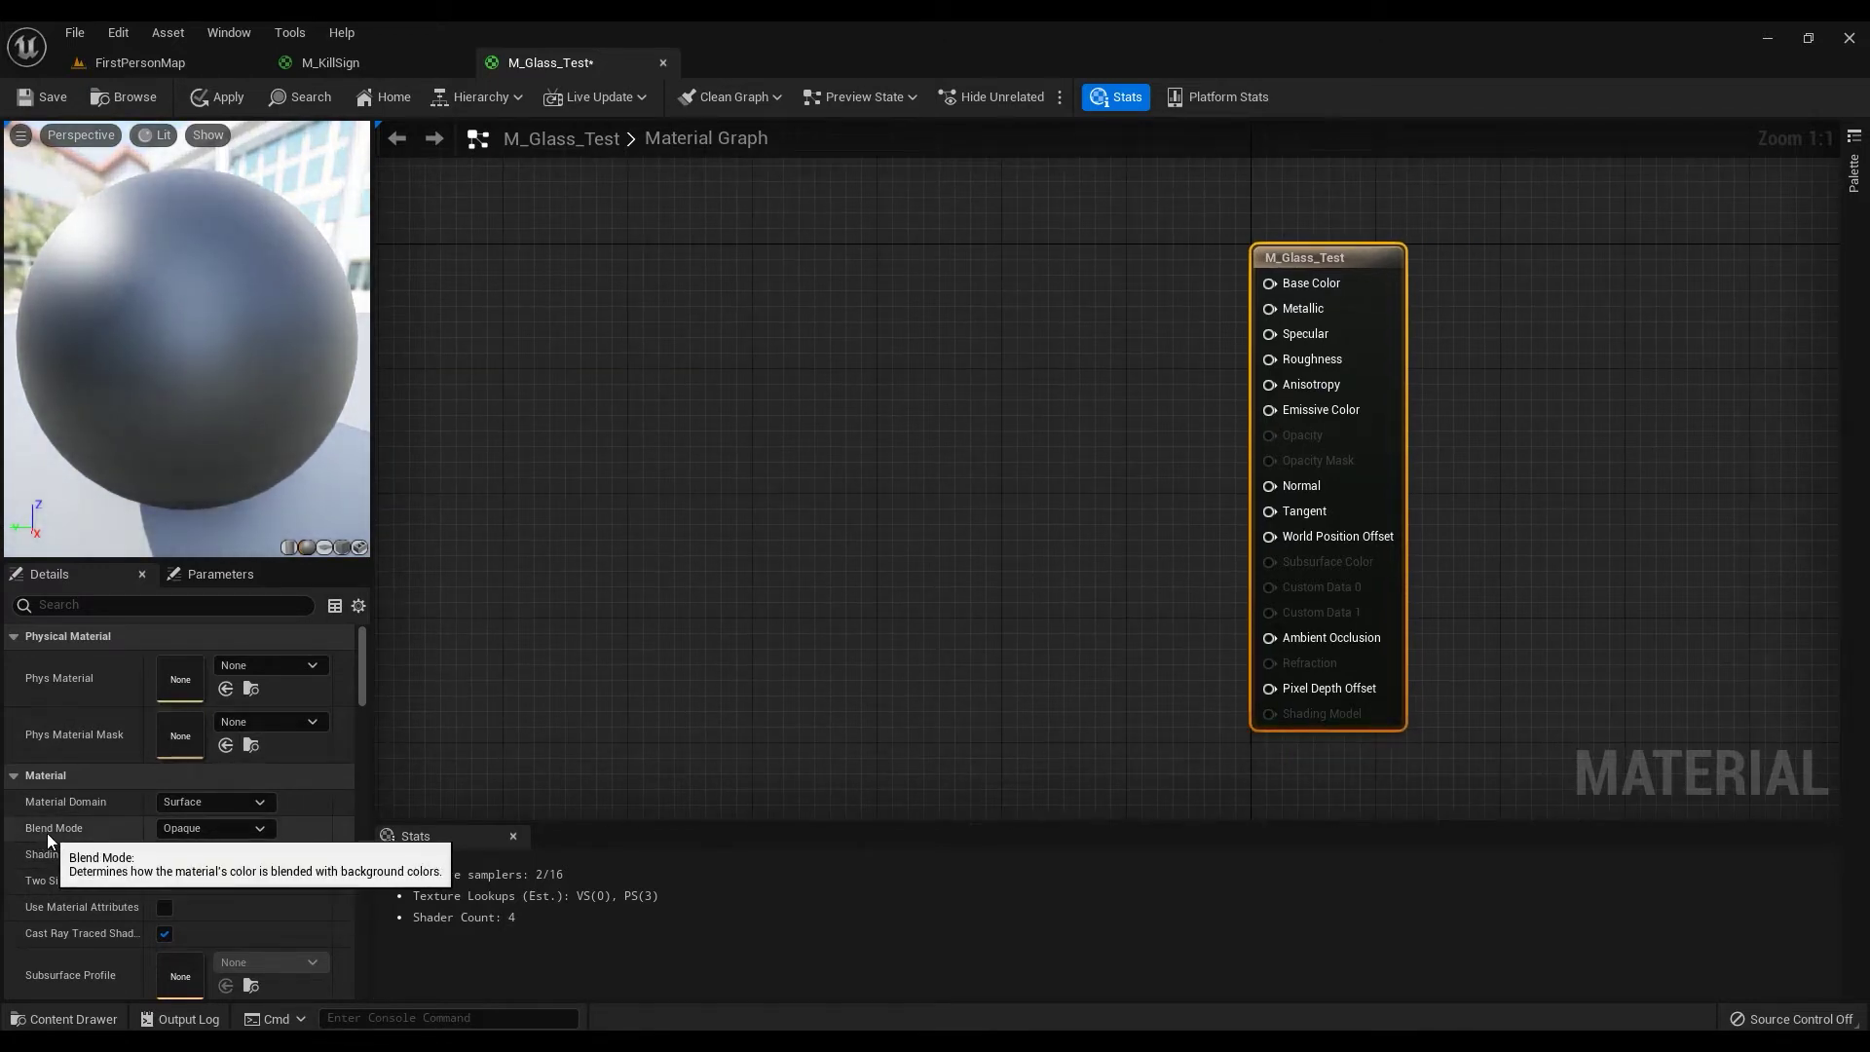
{"action": "left_click", "coordinate": [211, 828]}
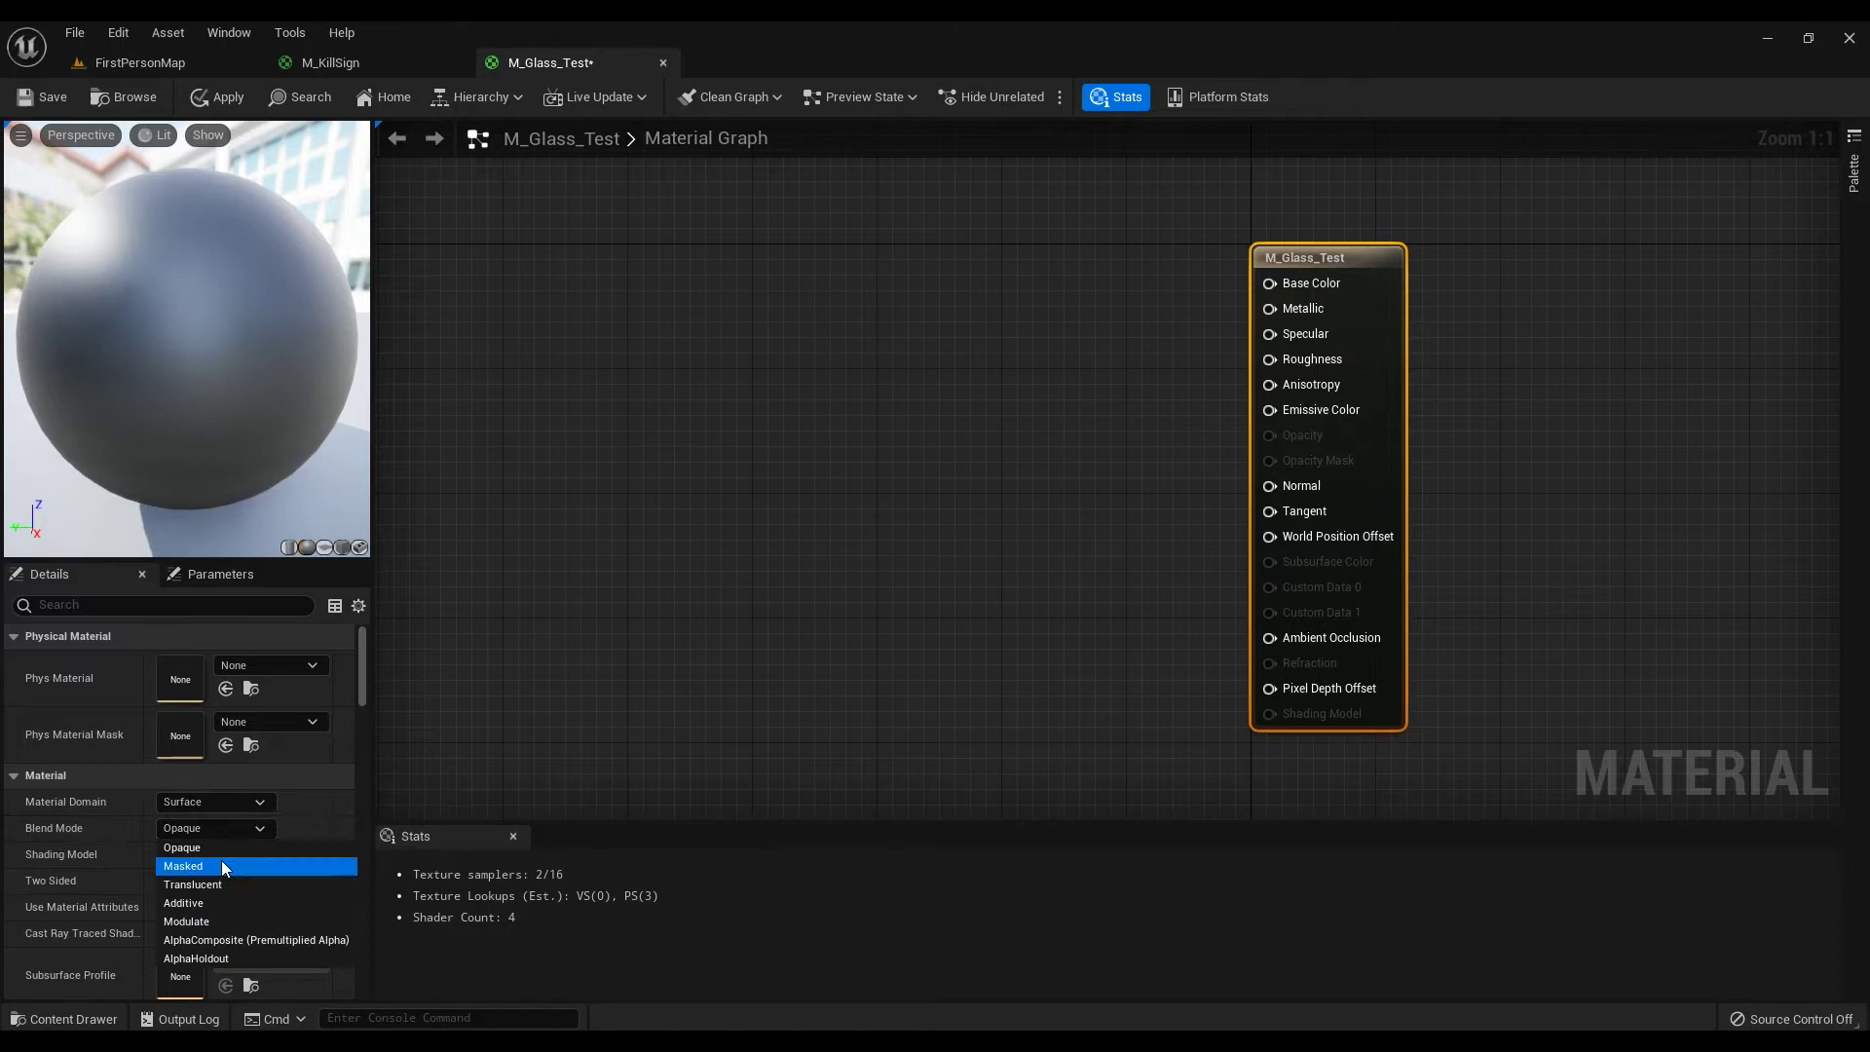
{"action": "left_click", "coordinate": [204, 885]}
{"action": "right_click_drag", "start_coordinate": [1085, 447], "coordinate": [1155, 470]}
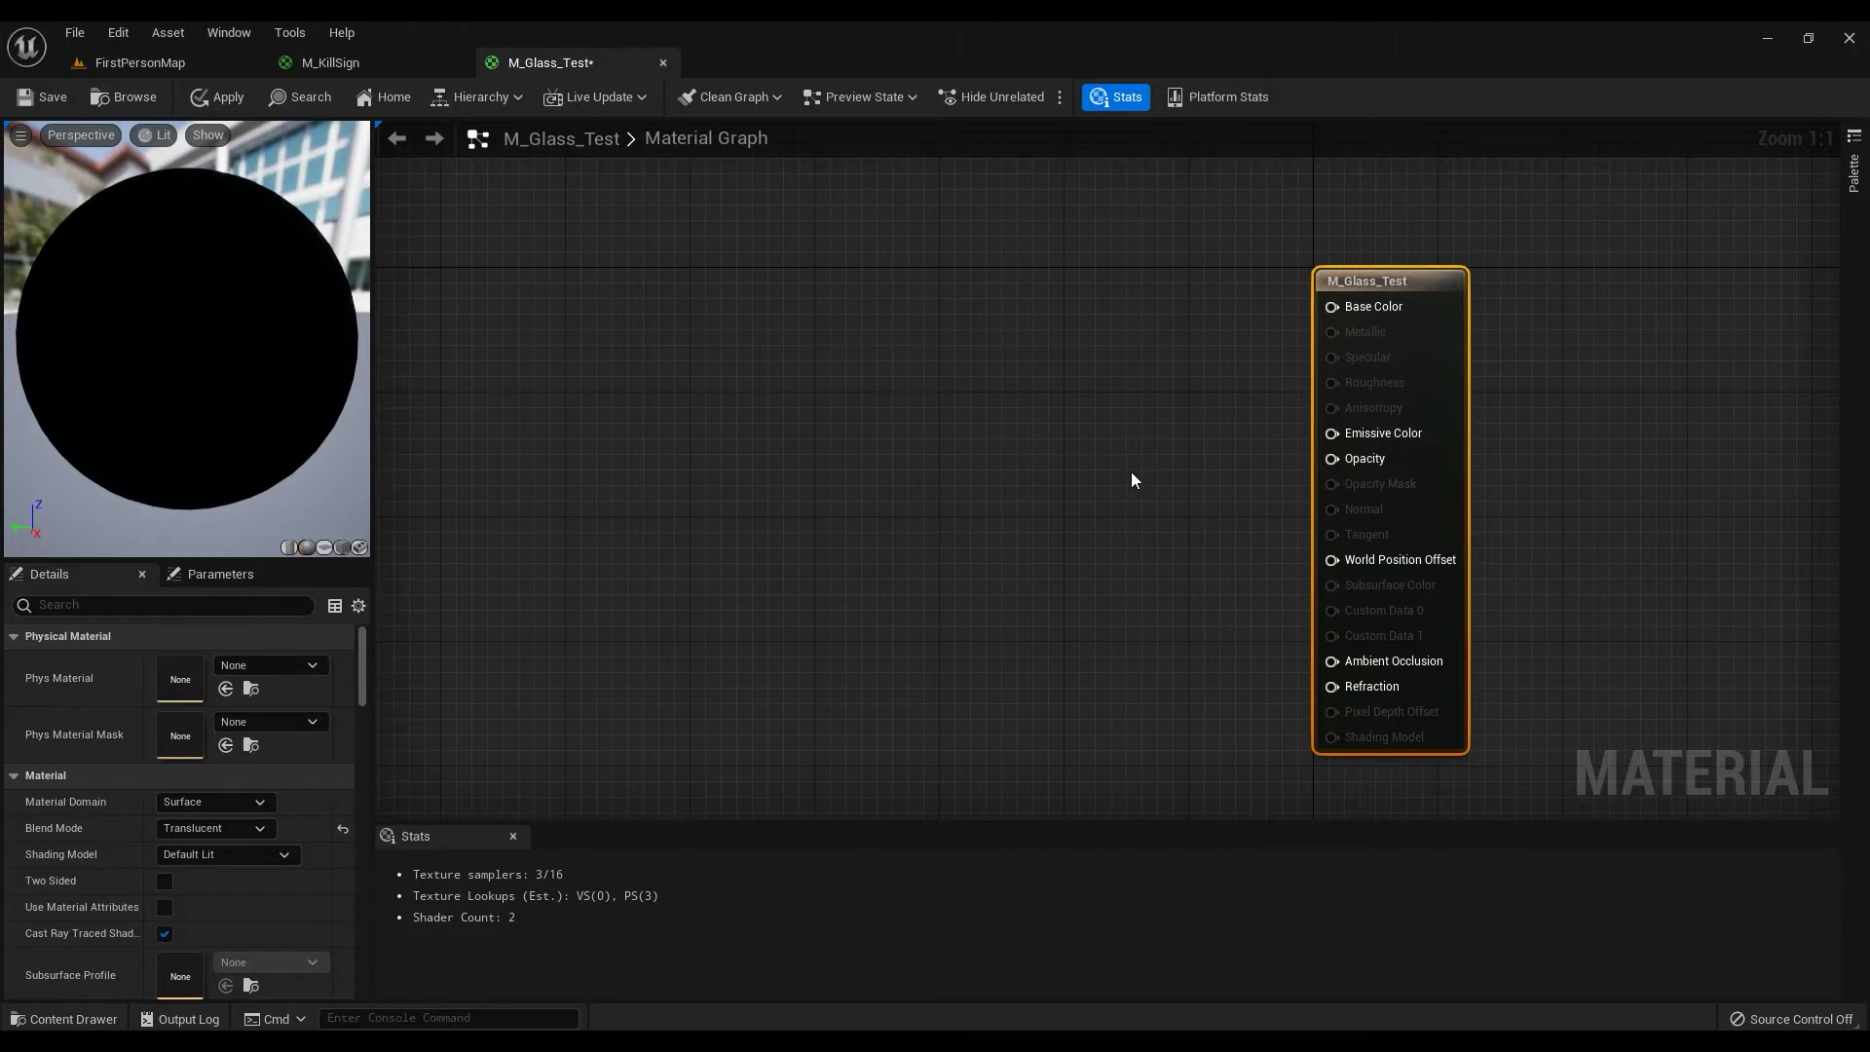
Add a Constant node and wire it into the result node's Opacity input.
{"action": "left_click", "coordinate": [1020, 444]}
{"action": "left_click_drag", "start_coordinate": [1058, 484], "coordinate": [1329, 459]}
{"action": "left_click_drag", "start_coordinate": [1060, 470], "coordinate": [1089, 450]}
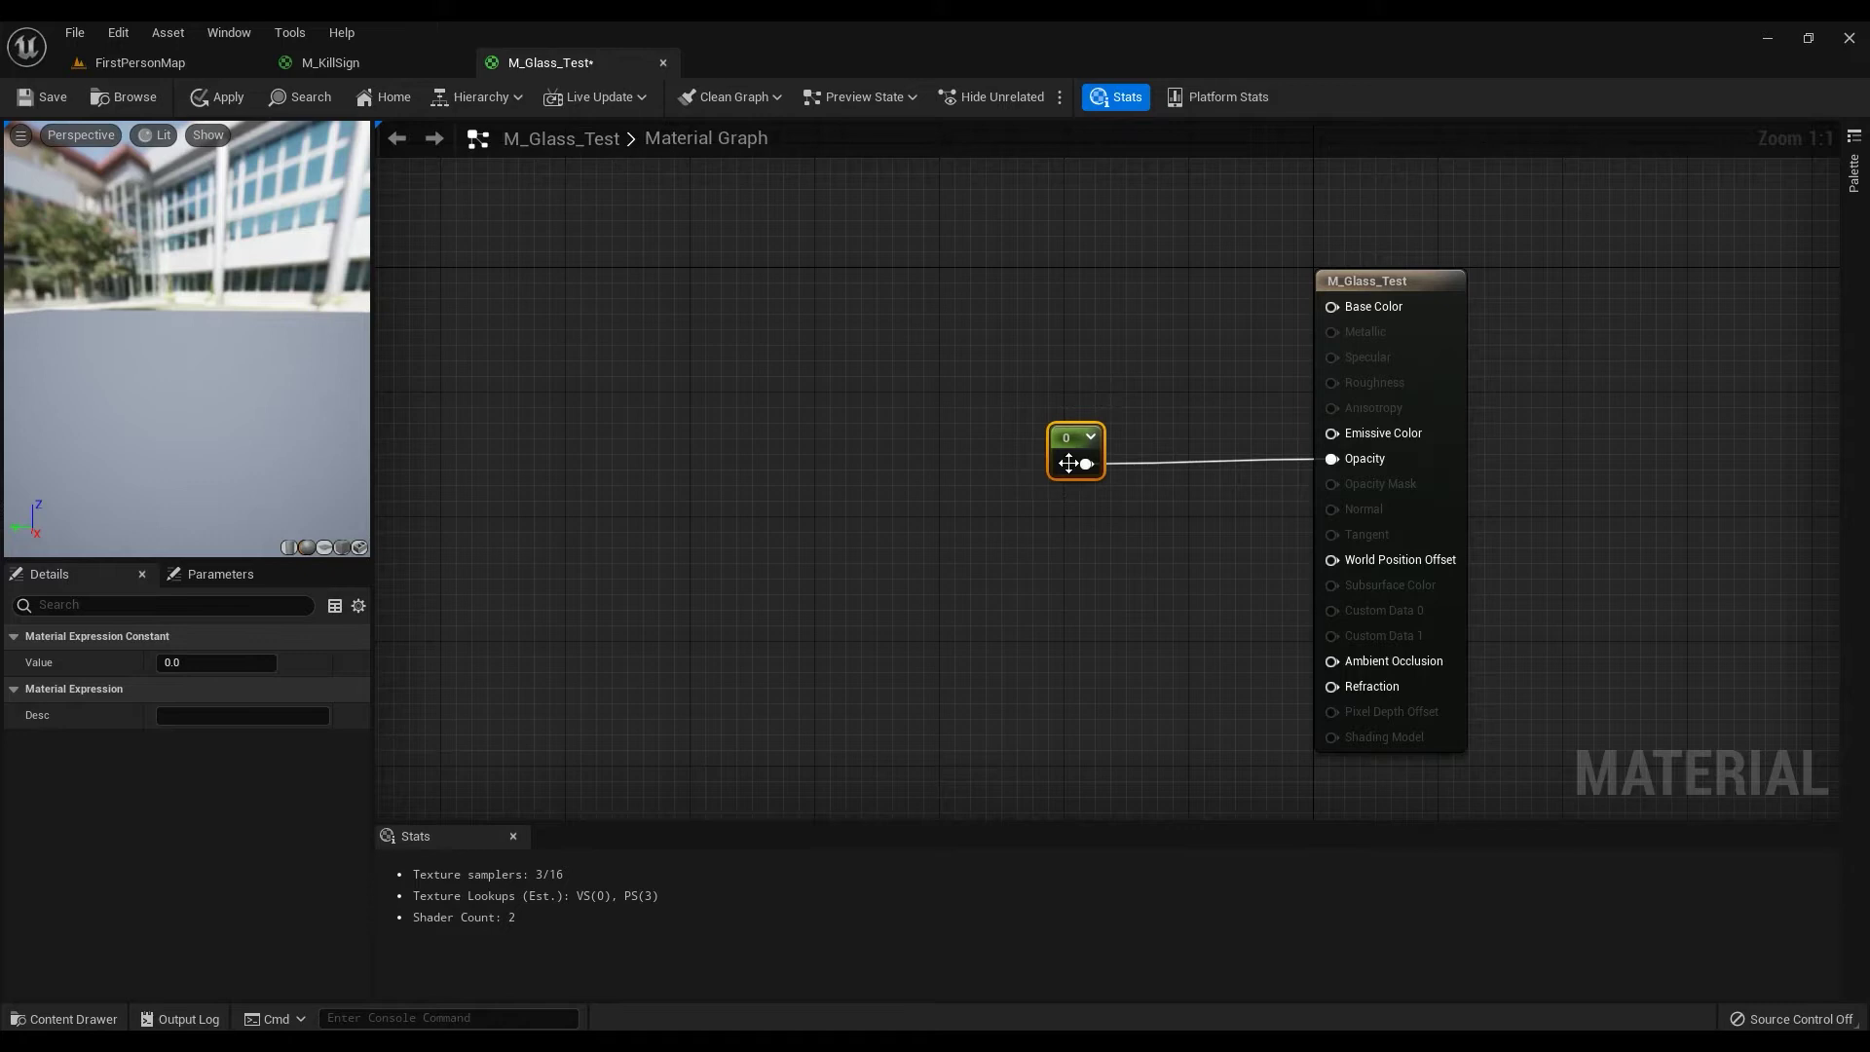
Try constant values 0.5, 0.8 and 1, settling on 0.6.
{"action": "left_click", "coordinate": [193, 669]}
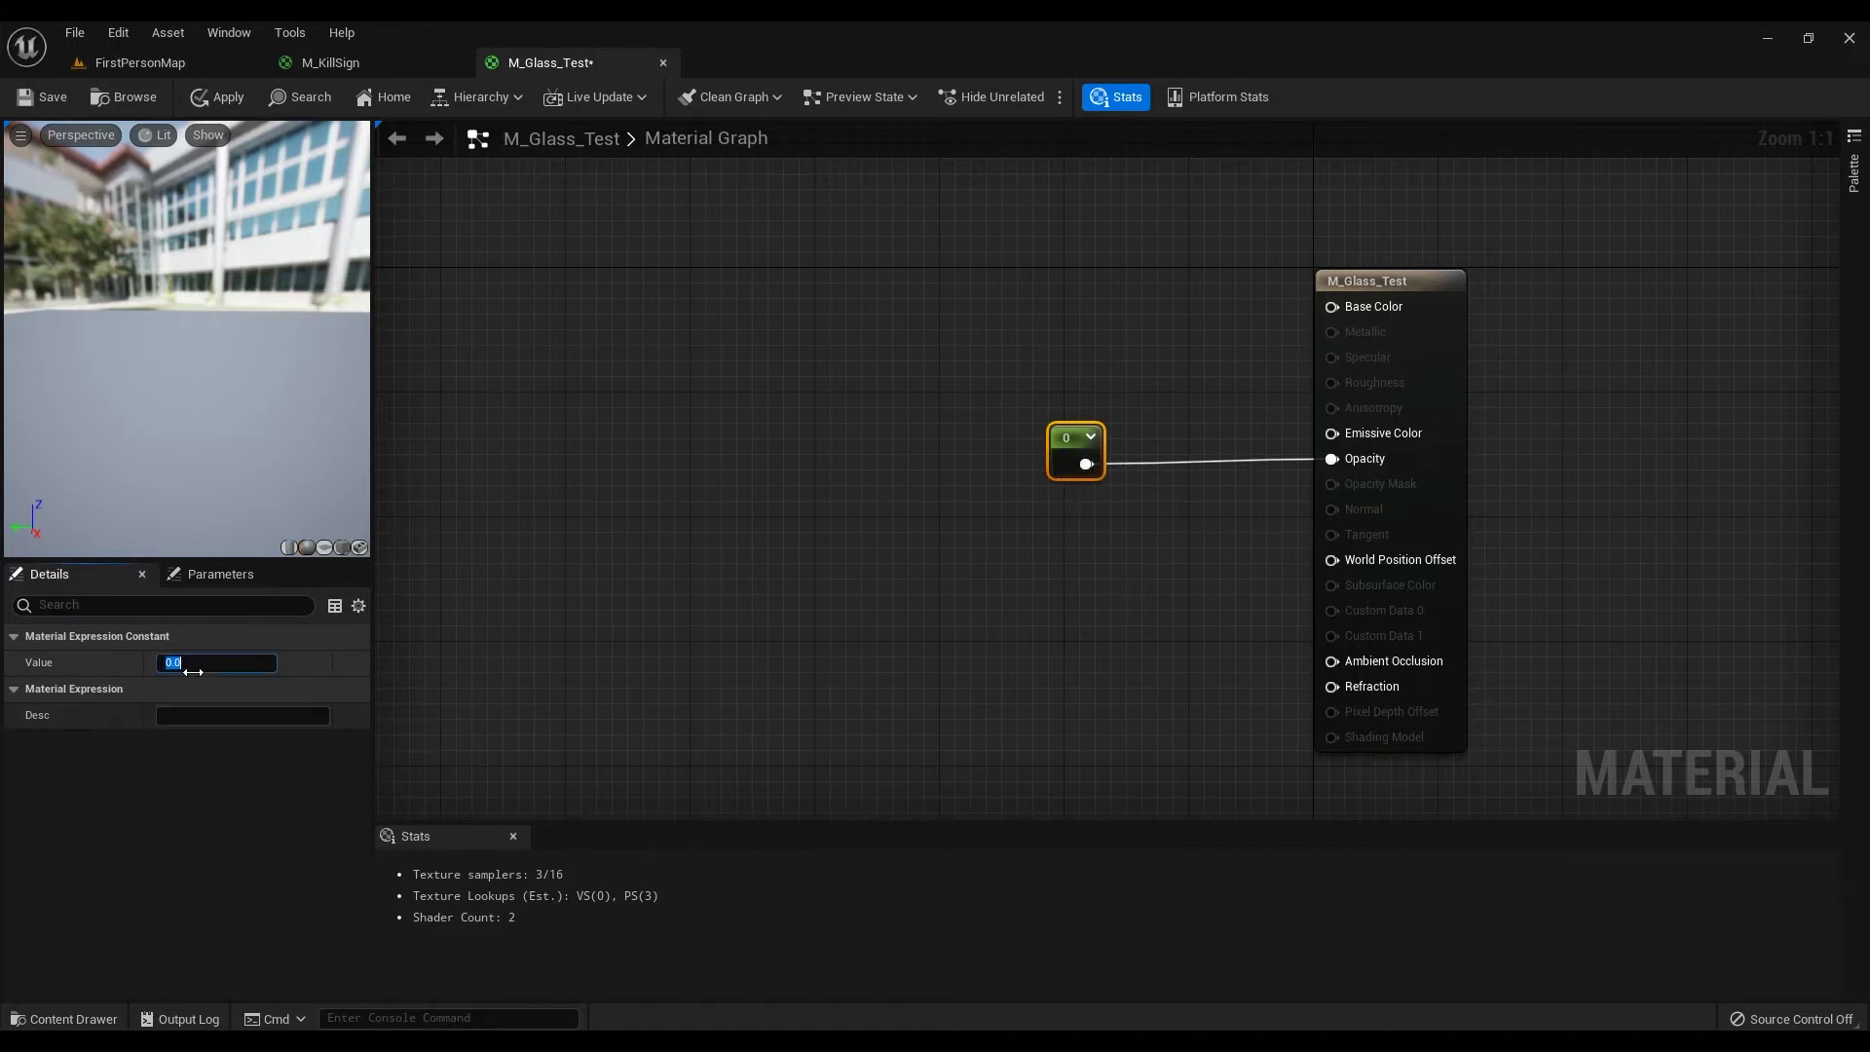
{"action": "type", "text": "0.5"}
{"action": "key", "text": "Return"}
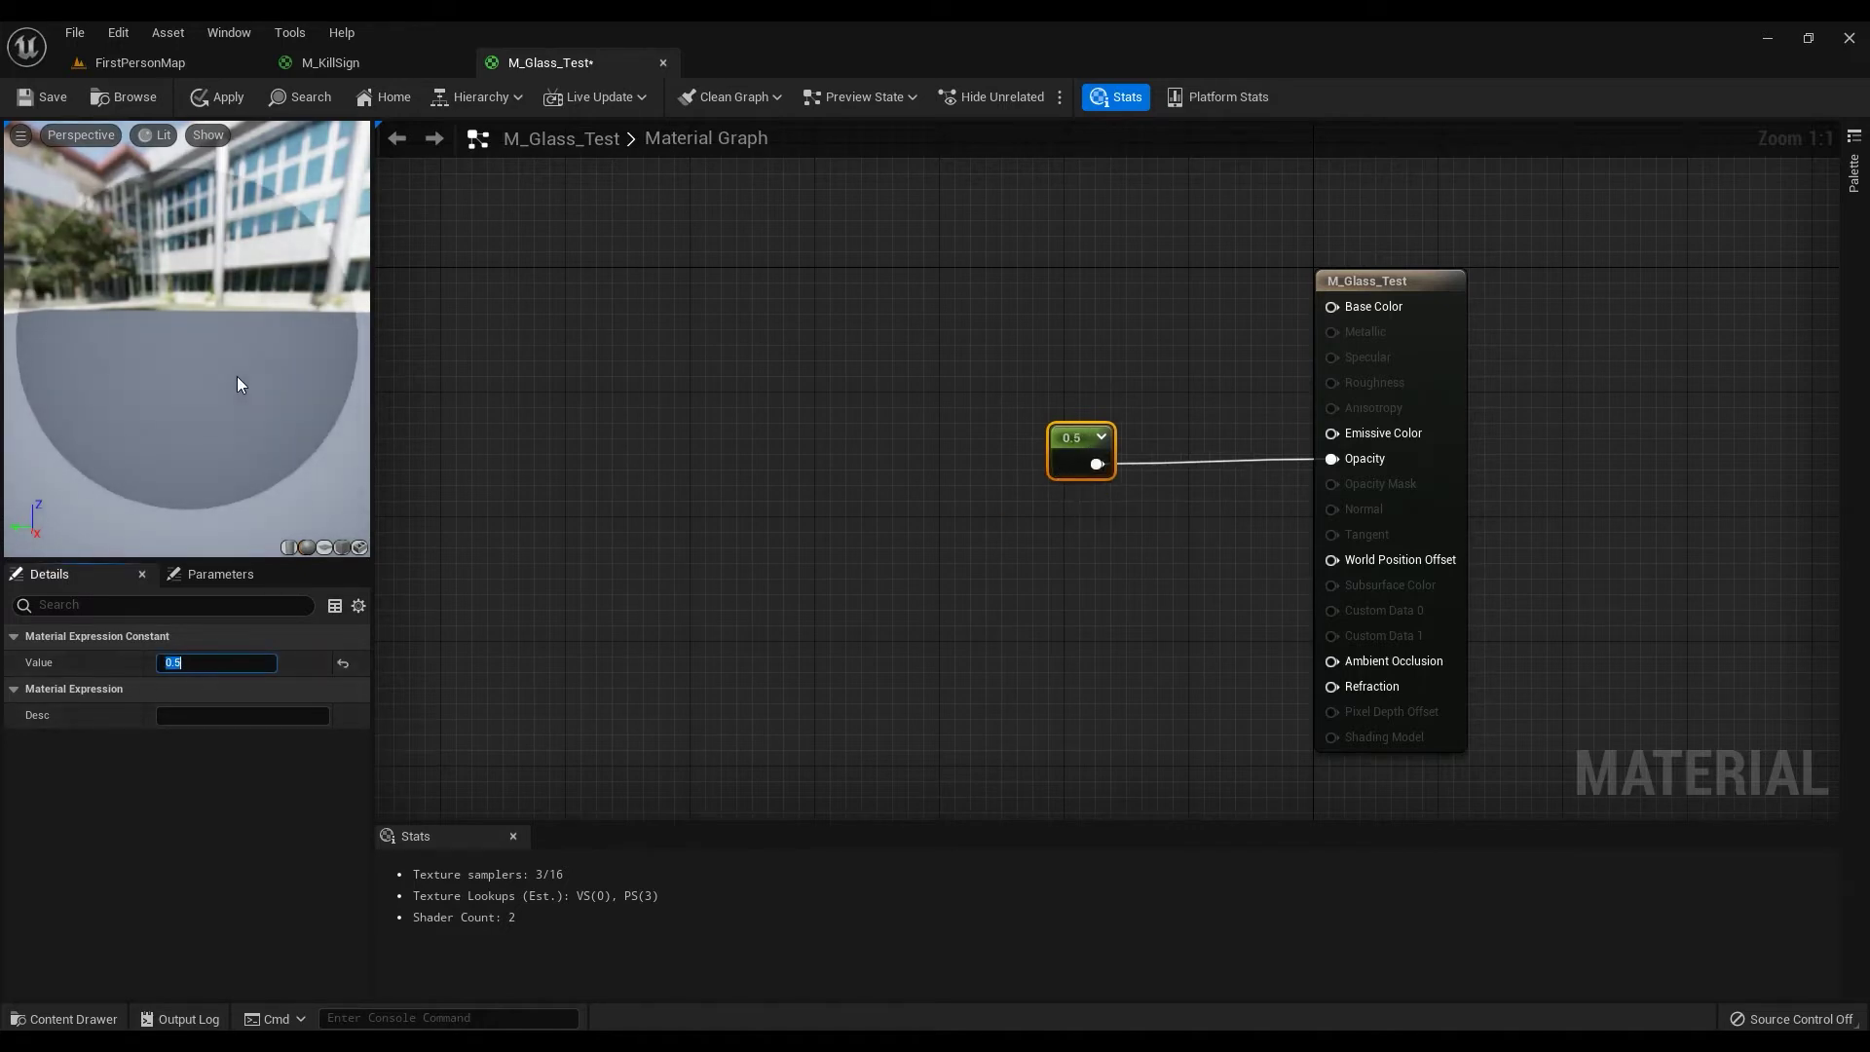
{"action": "type", "text": "0"}
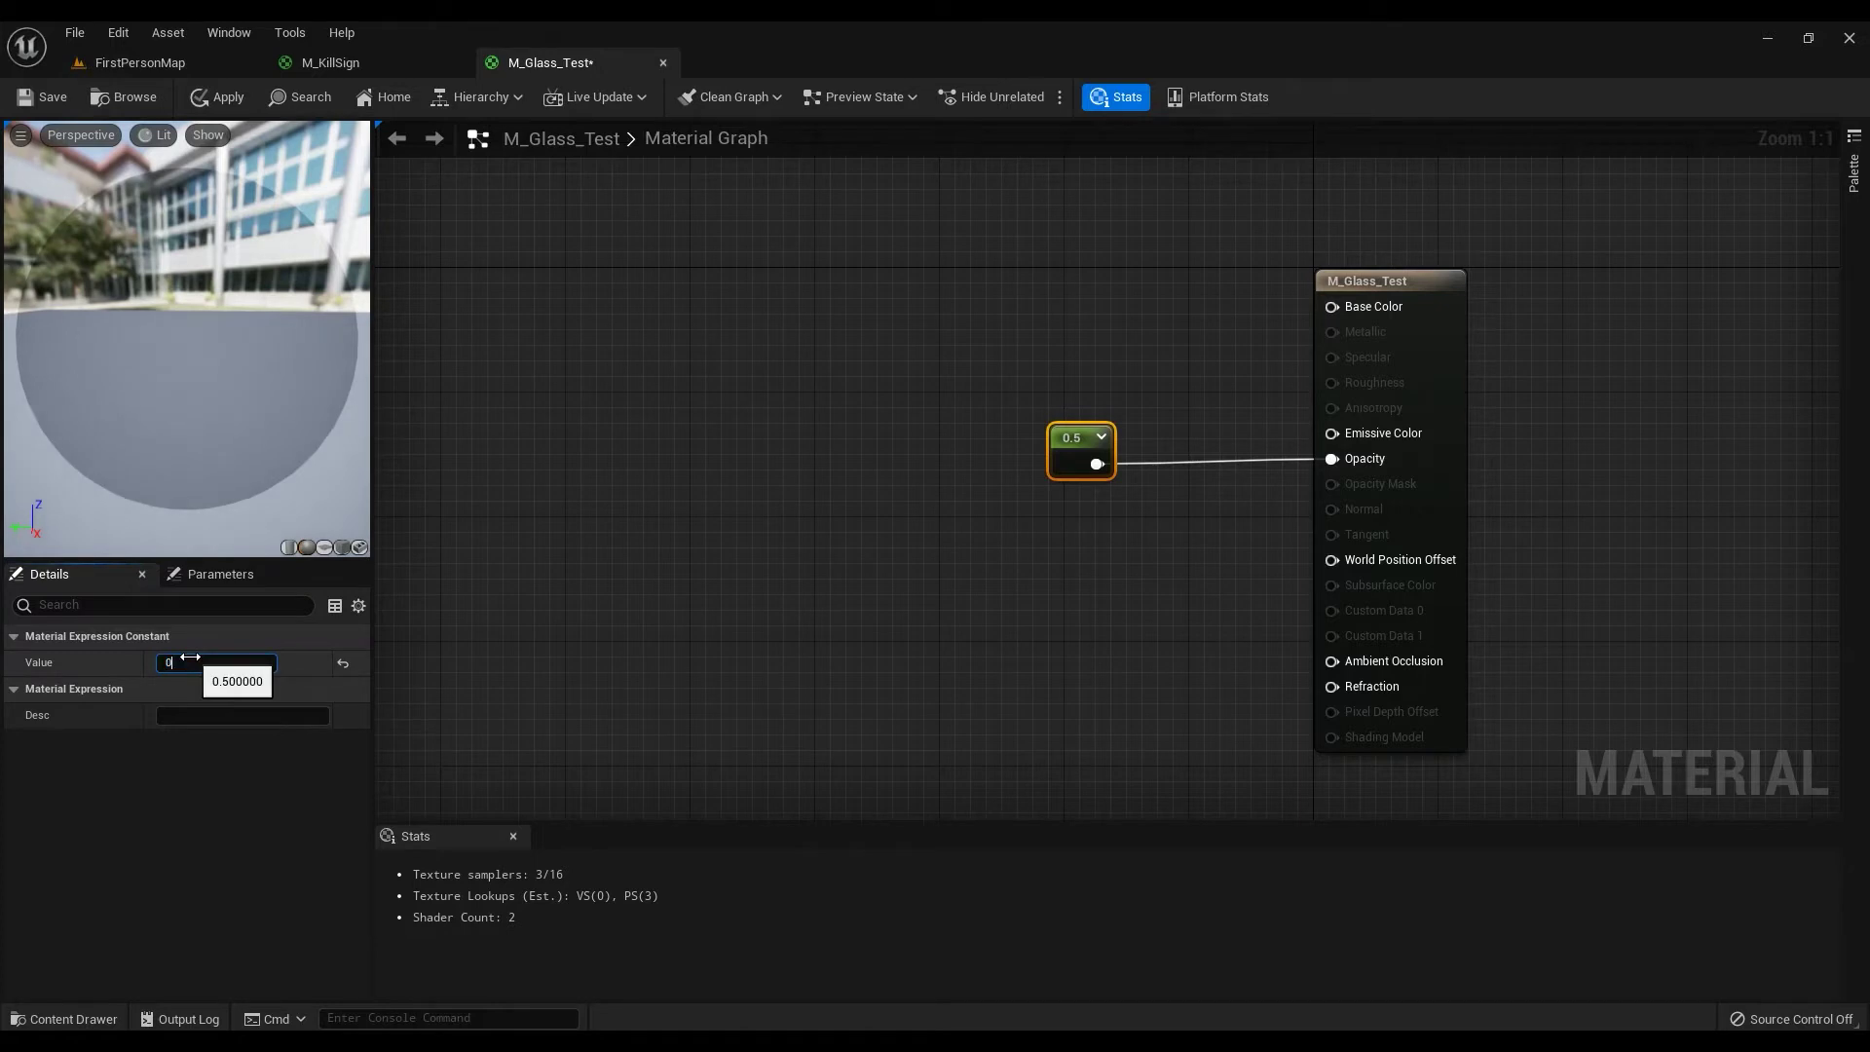
{"action": "type", "text": ".8"}
{"action": "key", "text": "Return"}
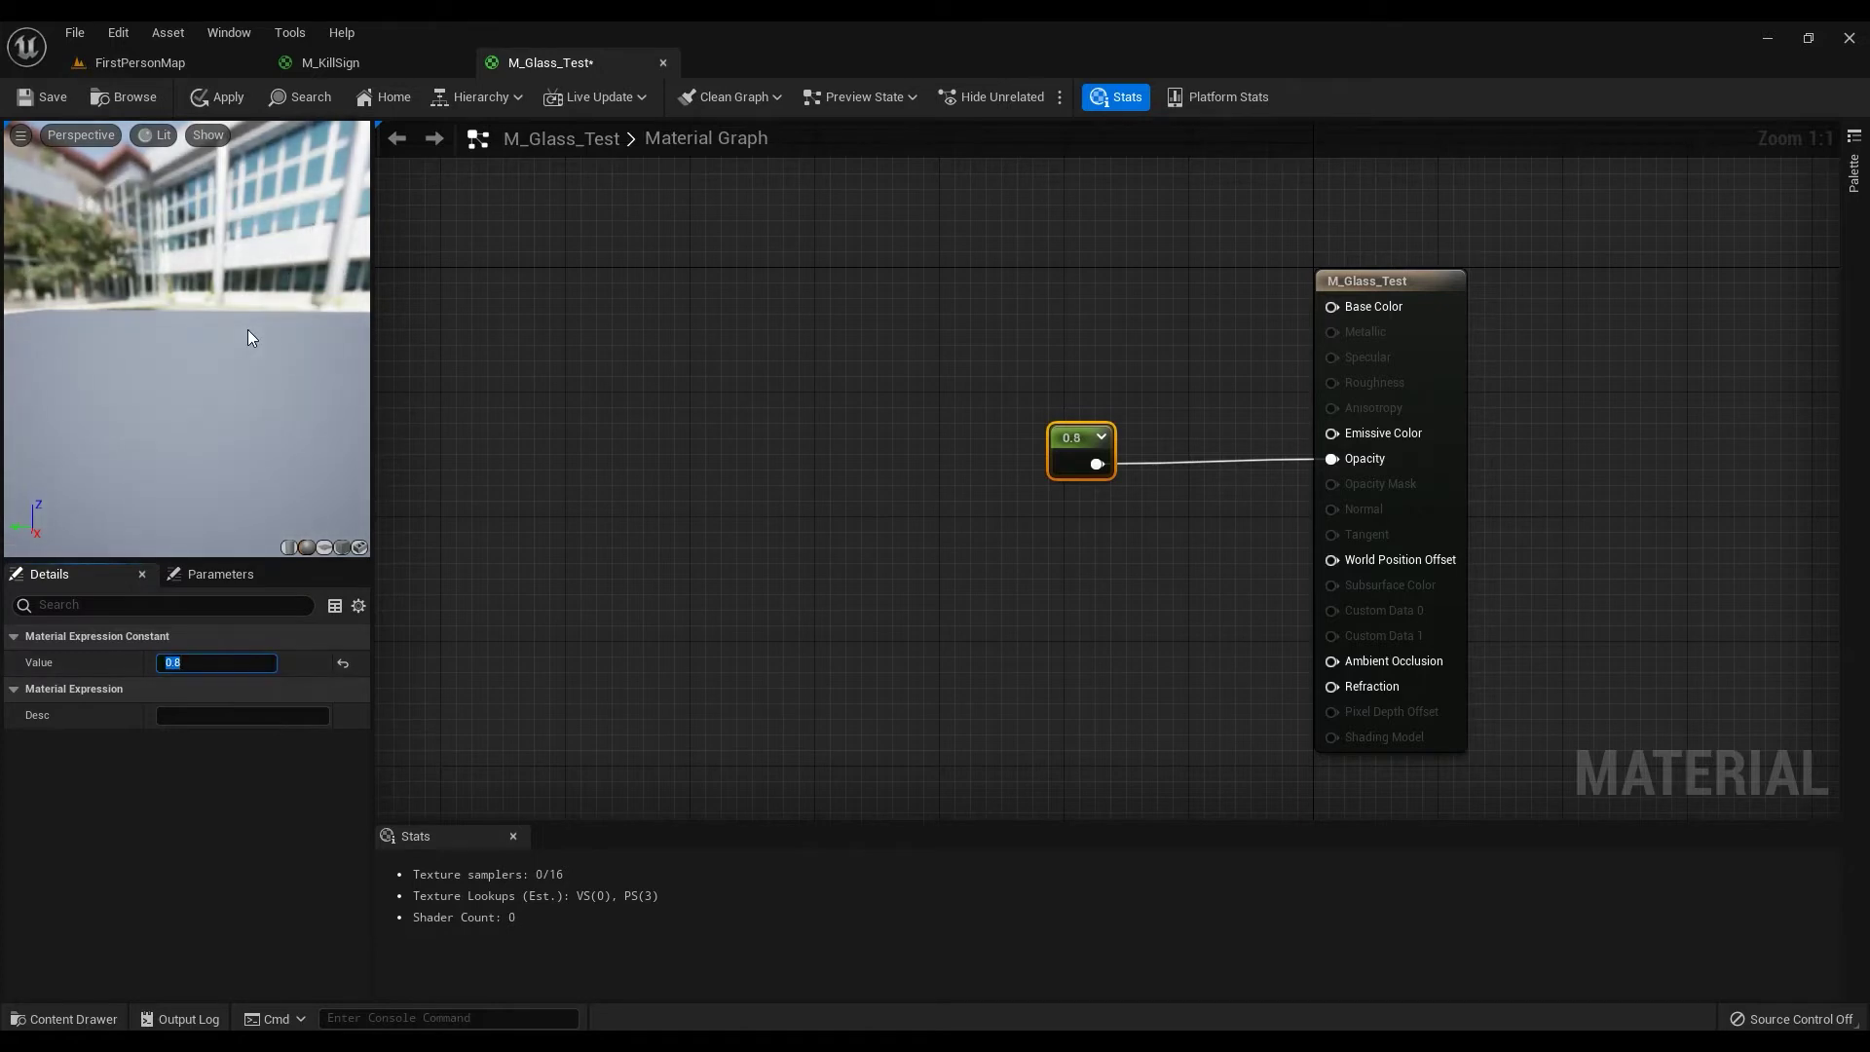
{"action": "type", "text": "1"}
{"action": "key", "text": "Return"}
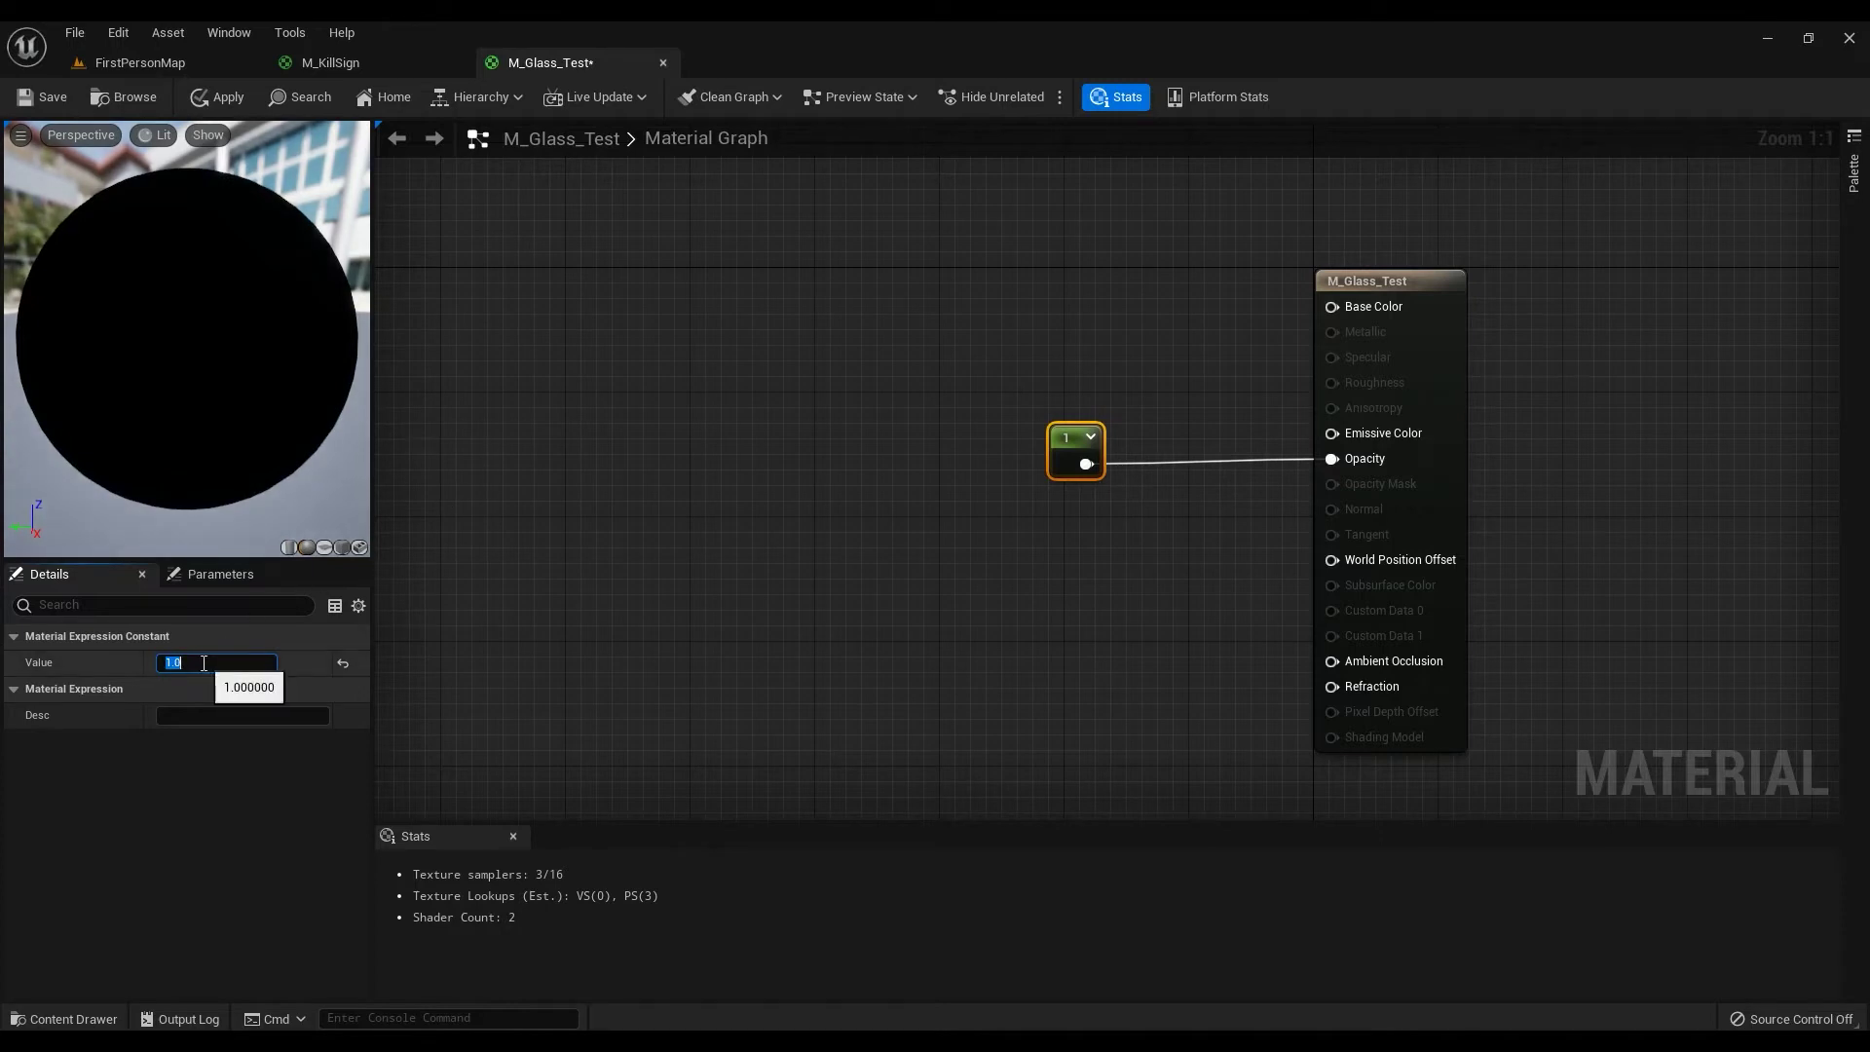
{"action": "key", "text": "Return"}
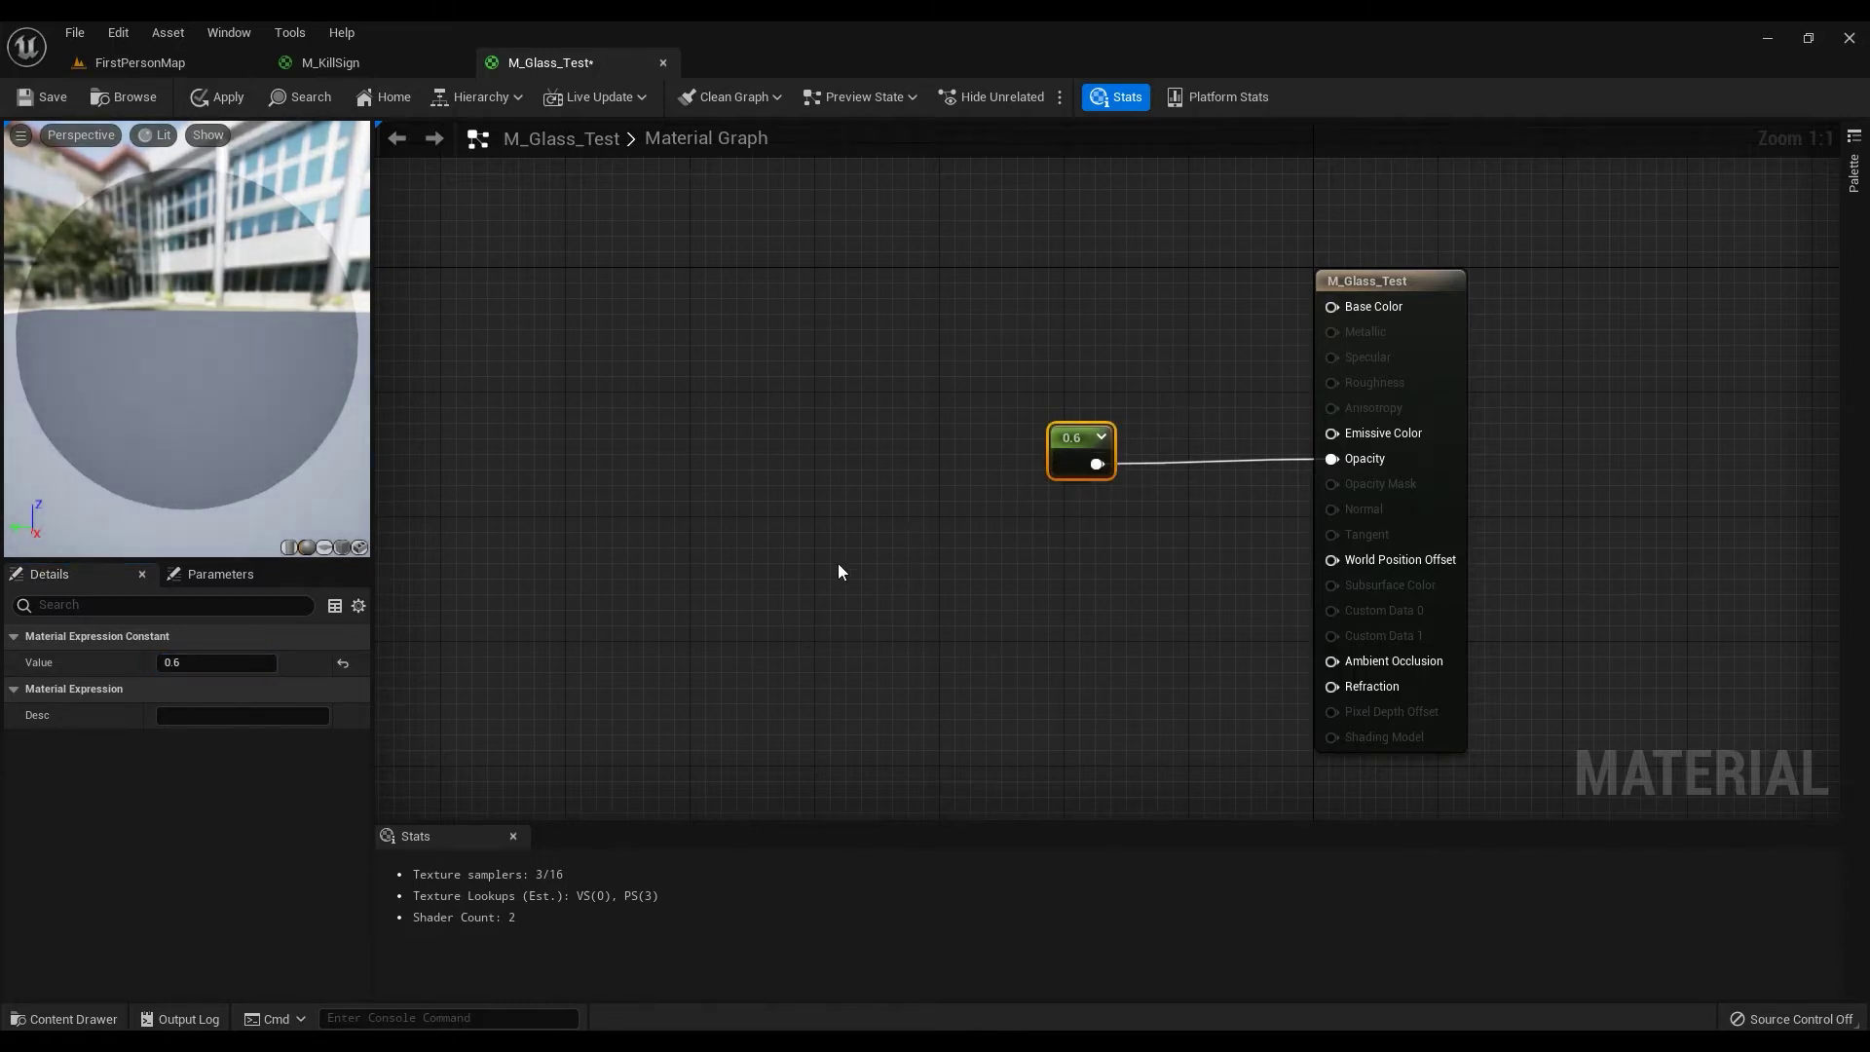
Drop T_Perlin_Noise_M into the graph as a Texture Sample left of the constant, then open the texture.
{"action": "left_click", "coordinate": [156, 62]}
{"action": "key", "text": "ctrl+space"}
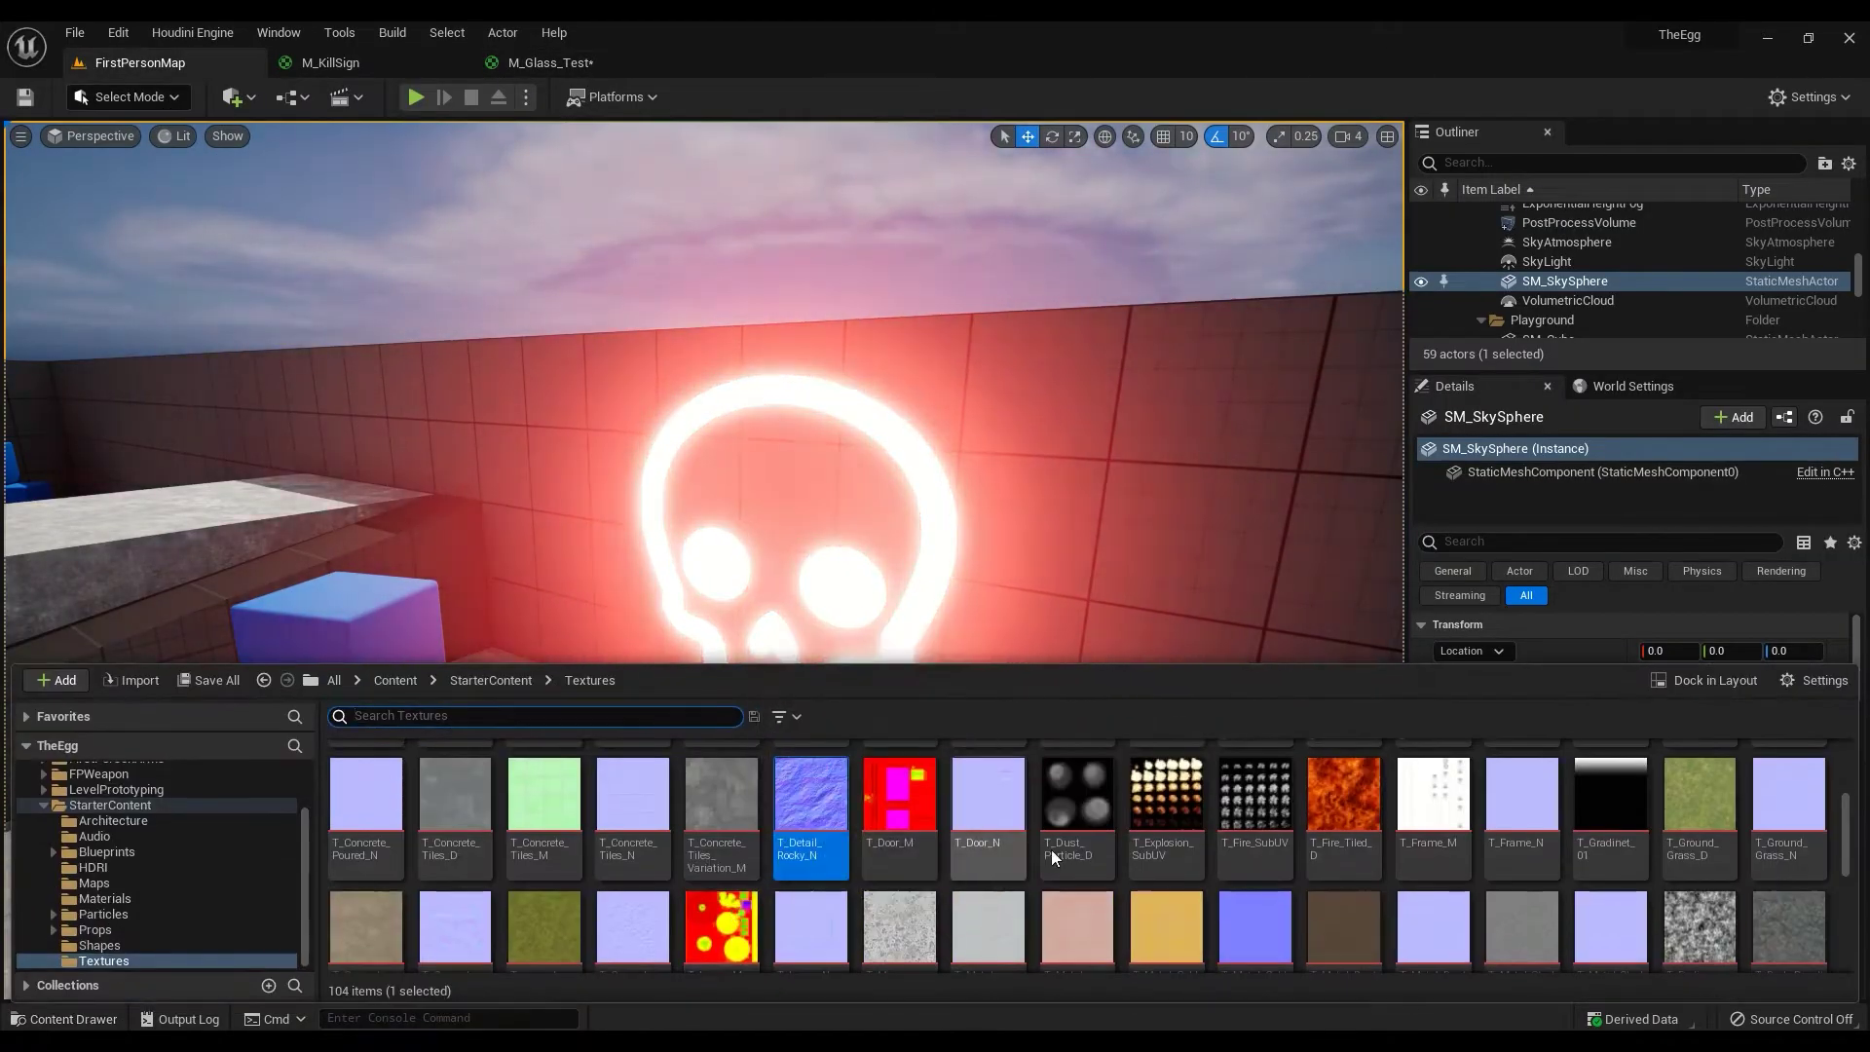
{"action": "scroll", "coordinate": [1349, 889], "scroll_direction": "down", "scroll_amount": 1}
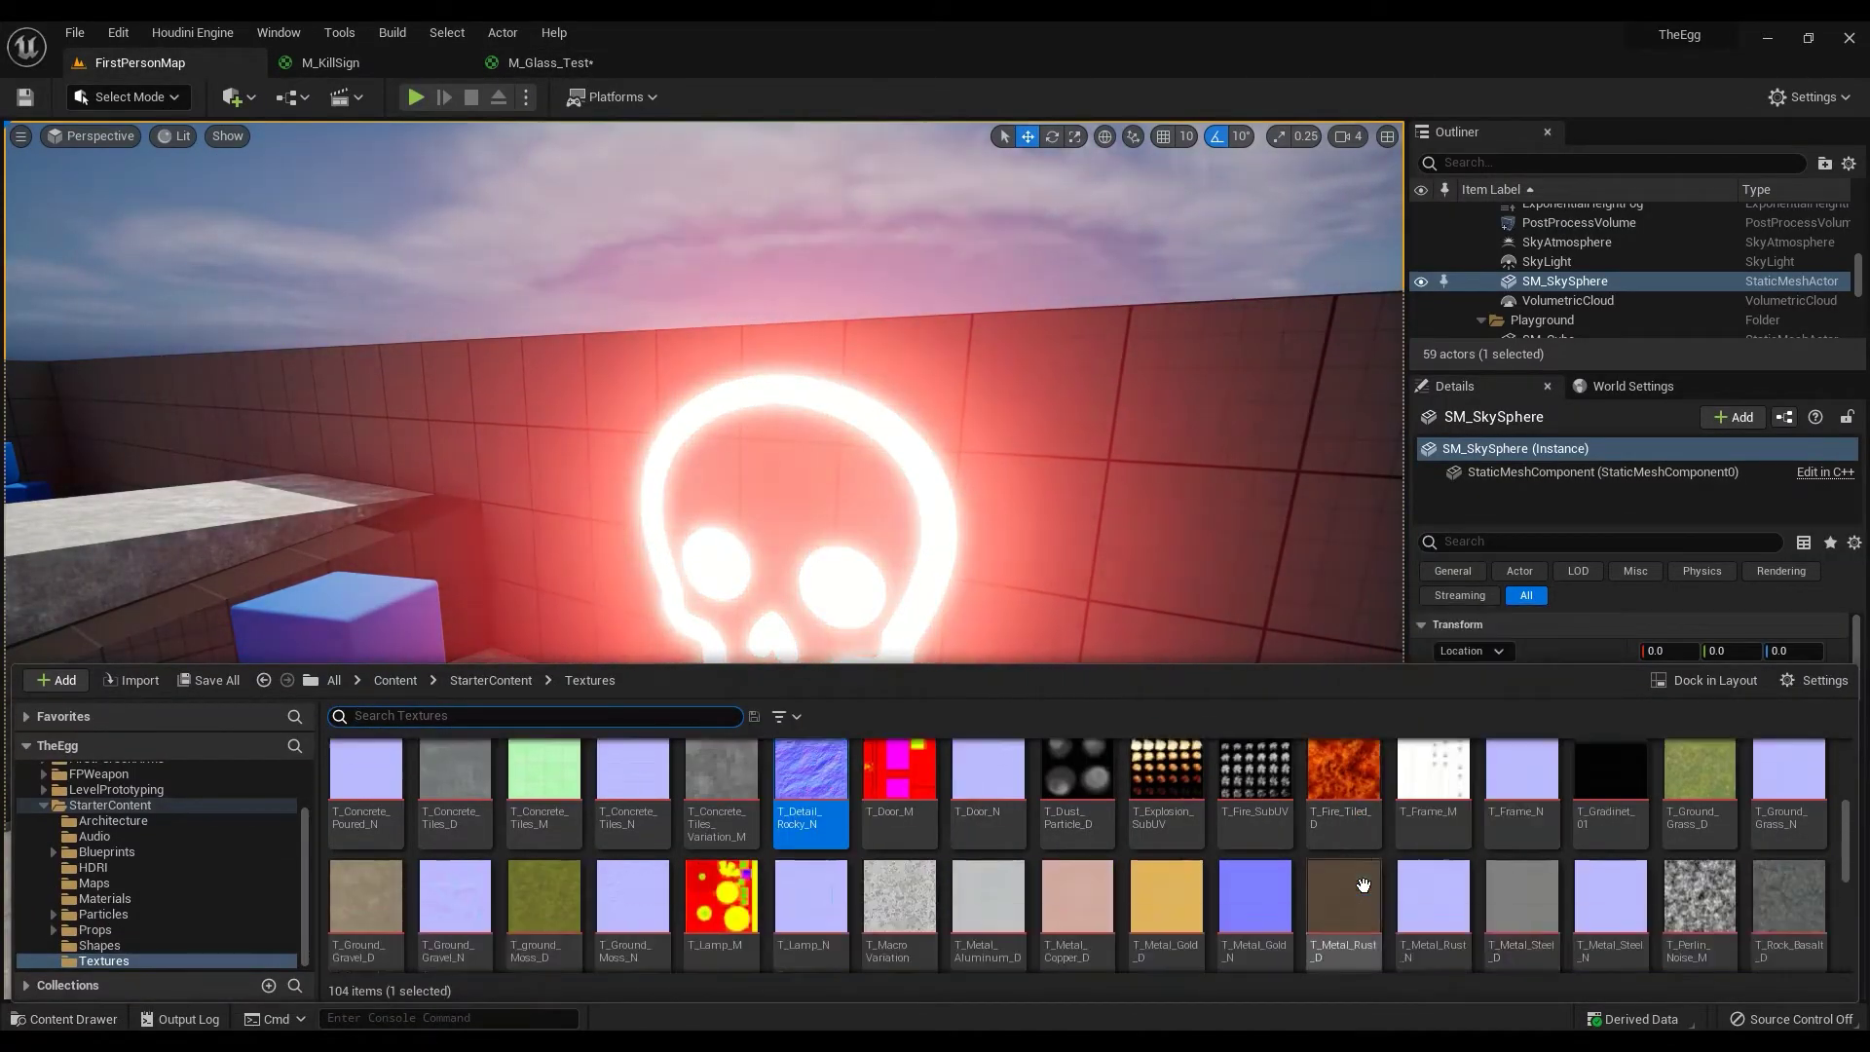
{"action": "left_click_drag", "start_coordinate": [1719, 900], "coordinate": [574, 446]}
{"action": "right_click_drag", "start_coordinate": [776, 463], "coordinate": [950, 381]}
{"action": "left_click_drag", "start_coordinate": [776, 435], "coordinate": [692, 435]}
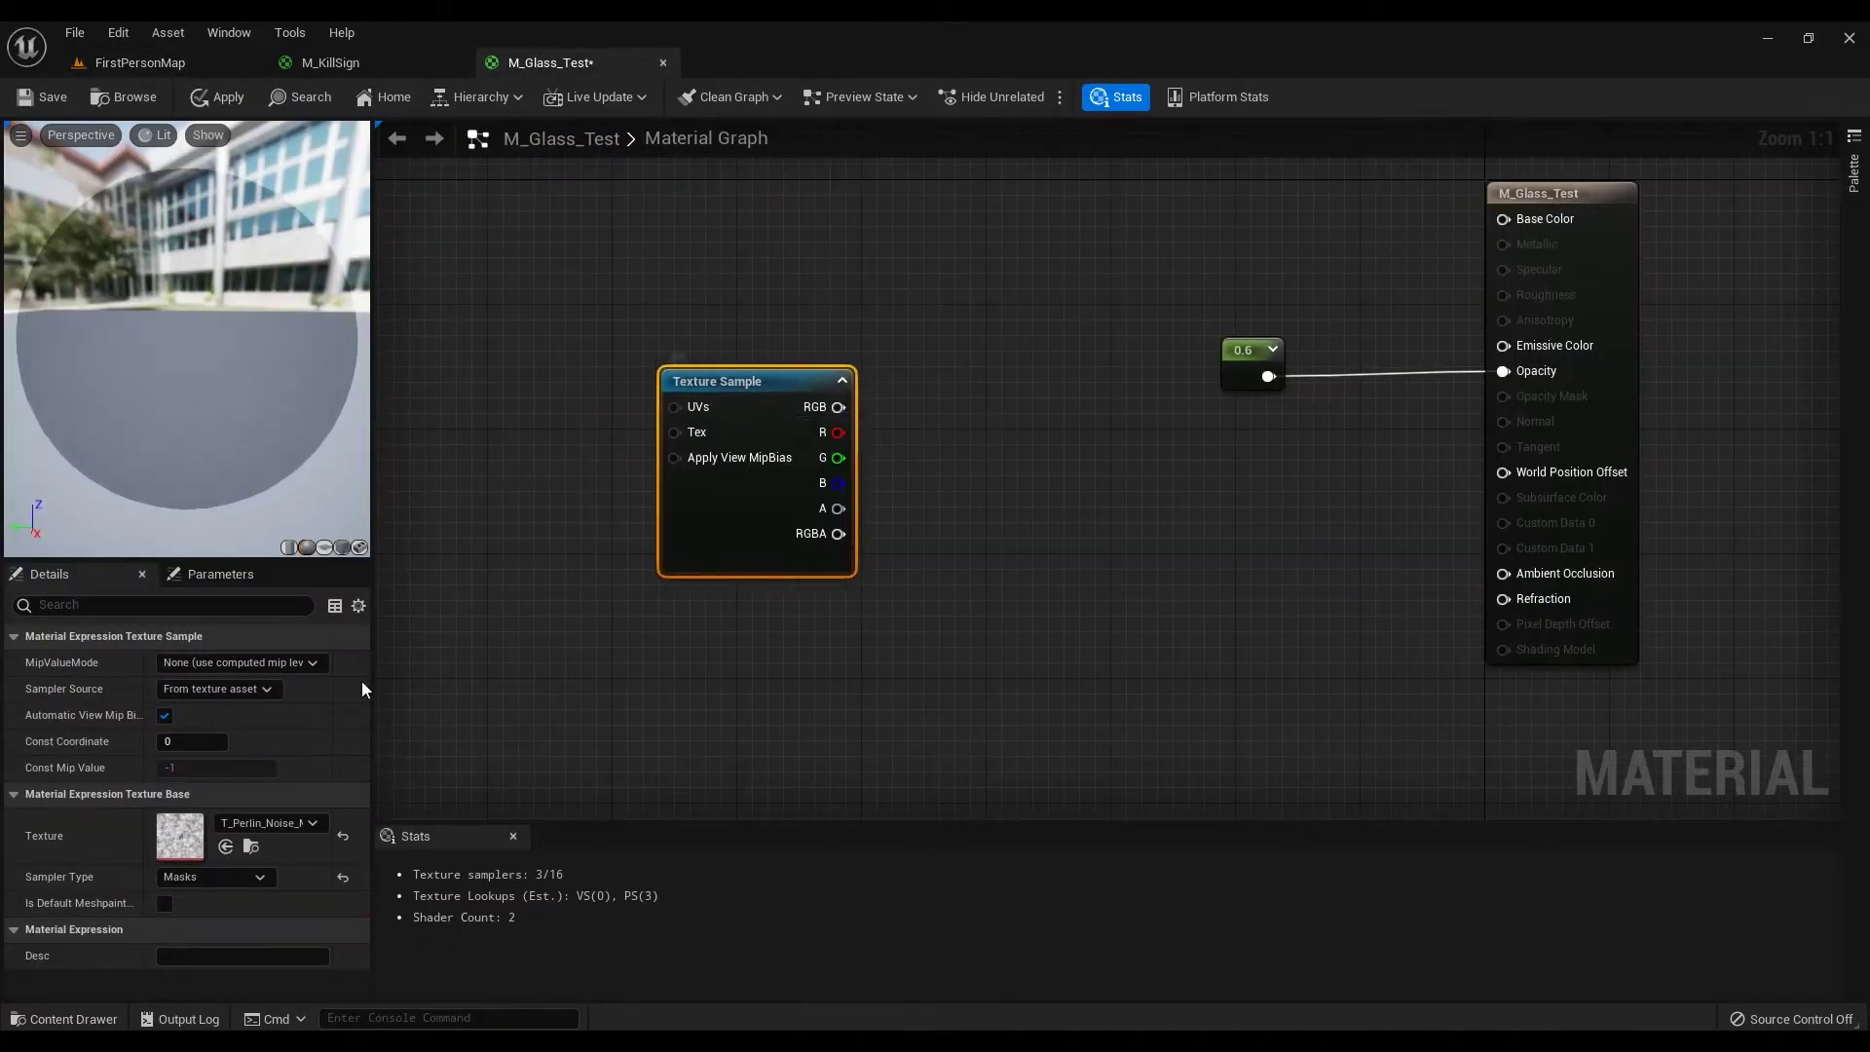
{"action": "double_click", "coordinate": [183, 835]}
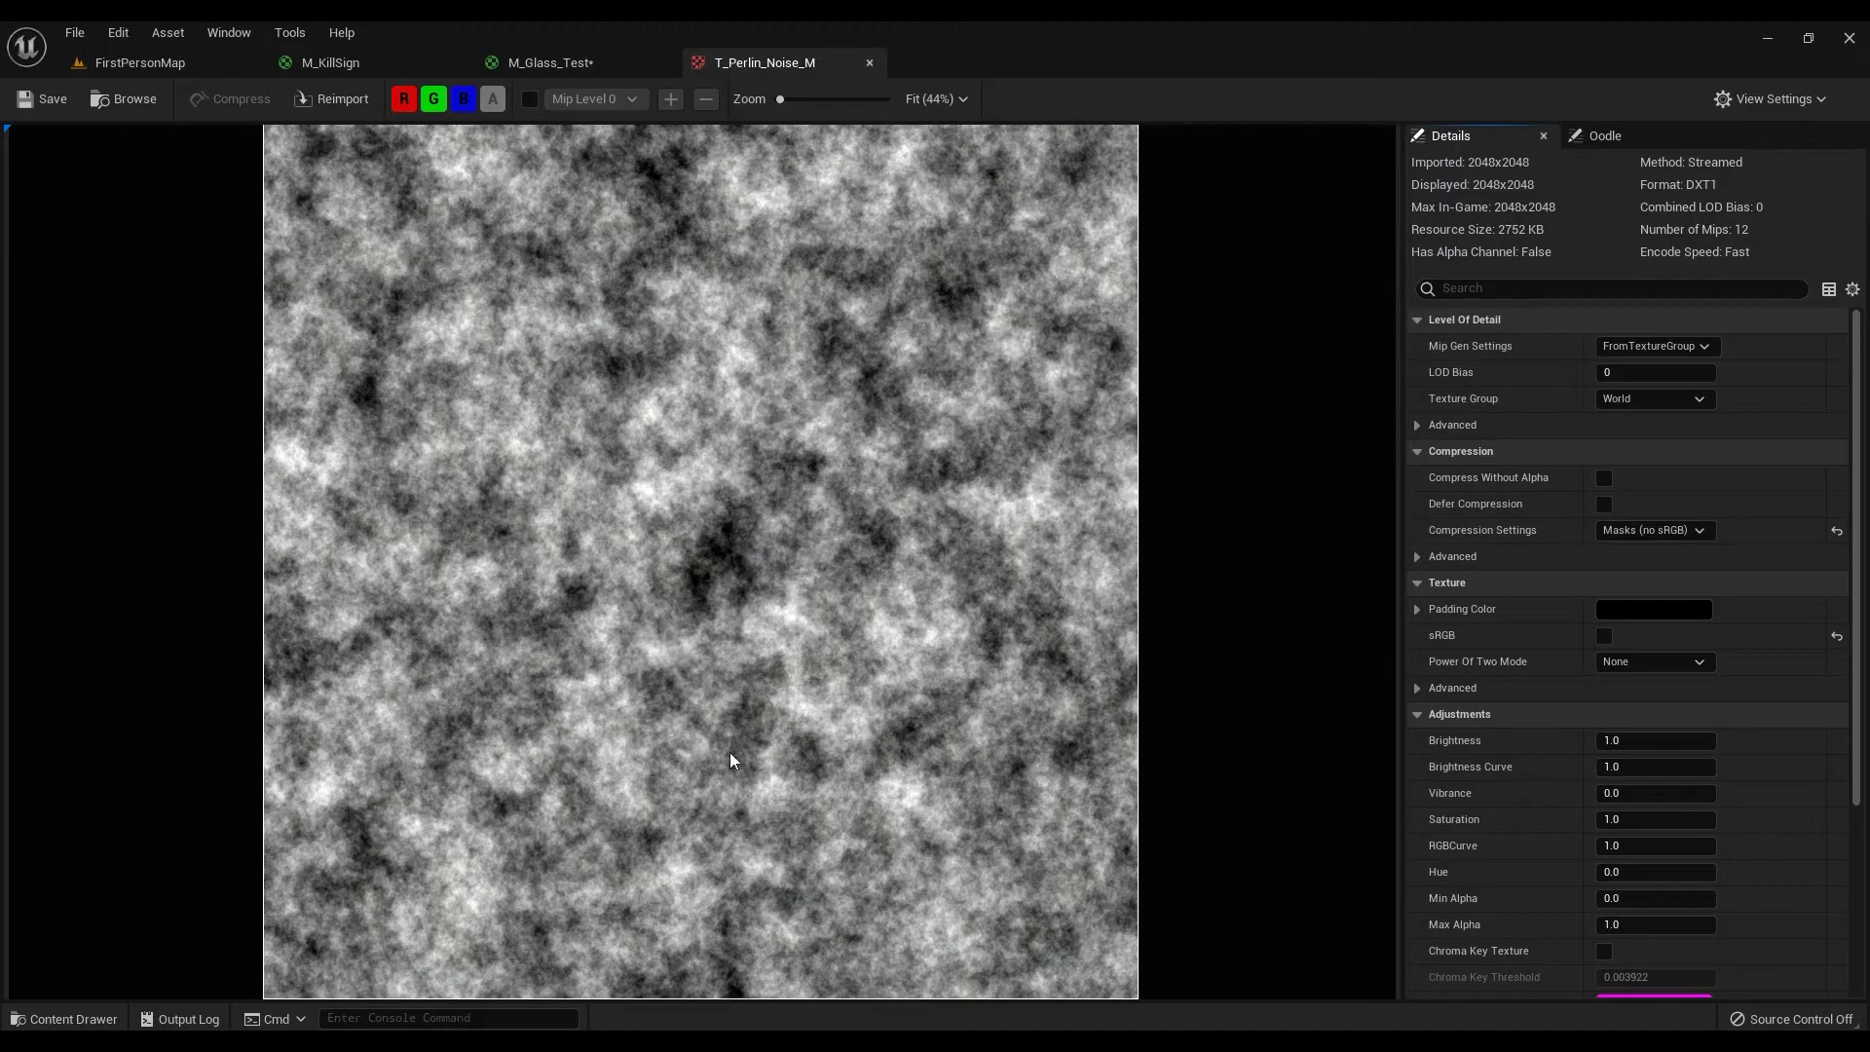
Back in M_Glass_Test, wire the noise texture's RGB into Opacity.
{"action": "left_click", "coordinate": [869, 64]}
{"action": "right_click_drag", "start_coordinate": [887, 538], "coordinate": [781, 437]}
{"action": "left_click_drag", "start_coordinate": [761, 448], "coordinate": [1432, 412]}
{"action": "left_click_drag", "start_coordinate": [677, 450], "coordinate": [817, 451]}
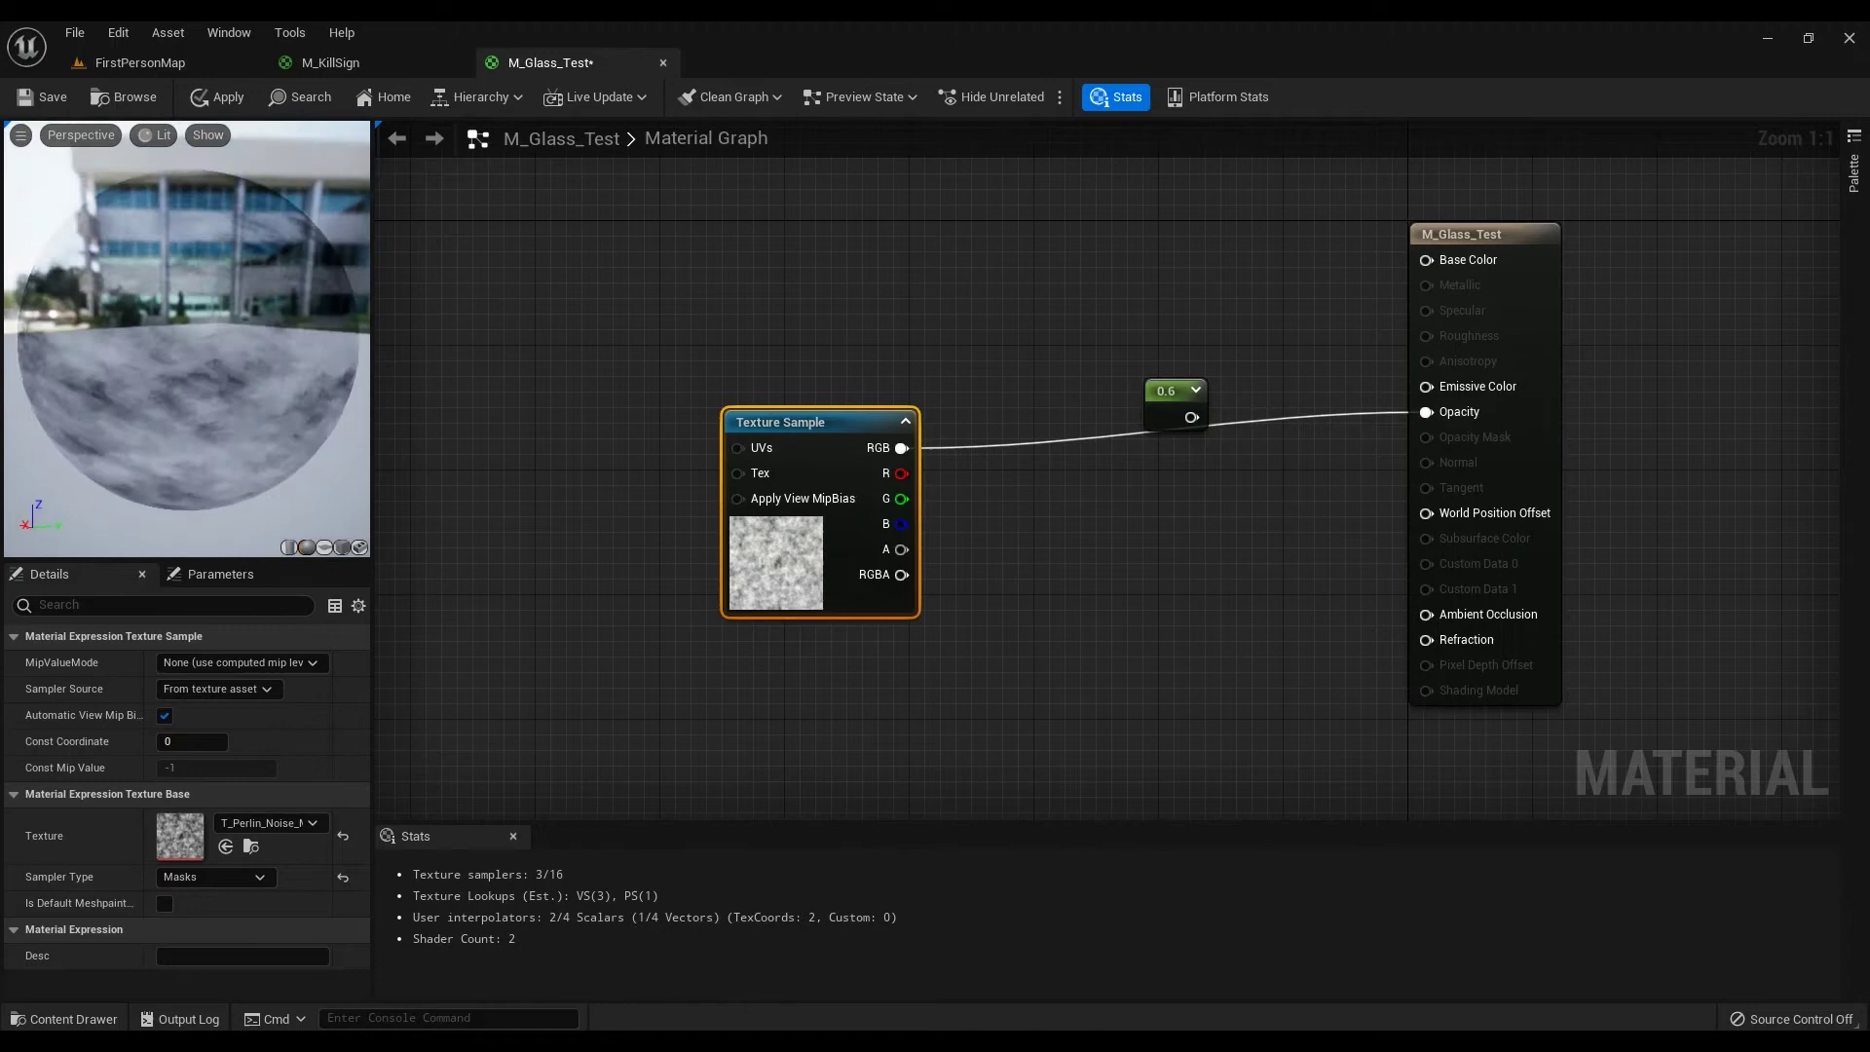
Switch the material preview to a sphere and orbit around it.
{"action": "left_click_drag", "start_coordinate": [159, 404], "coordinate": [173, 346]}
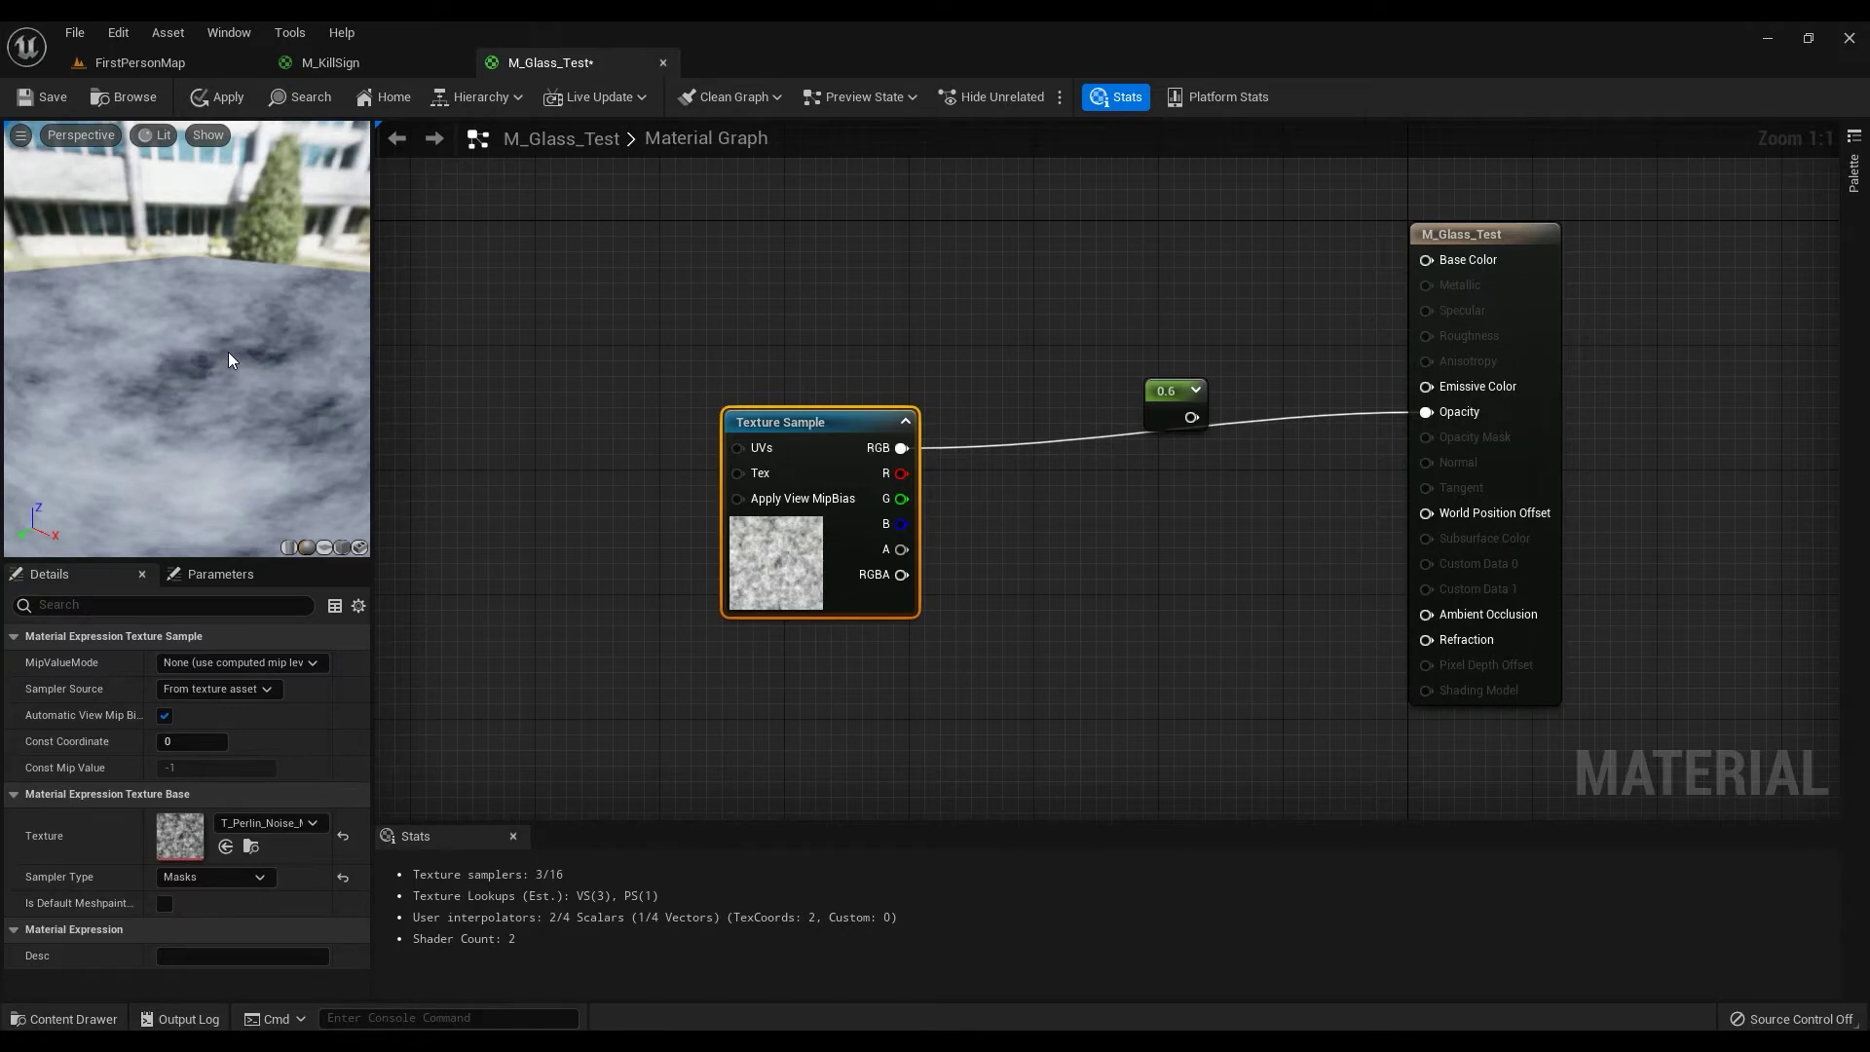
{"action": "left_click", "coordinate": [305, 548]}
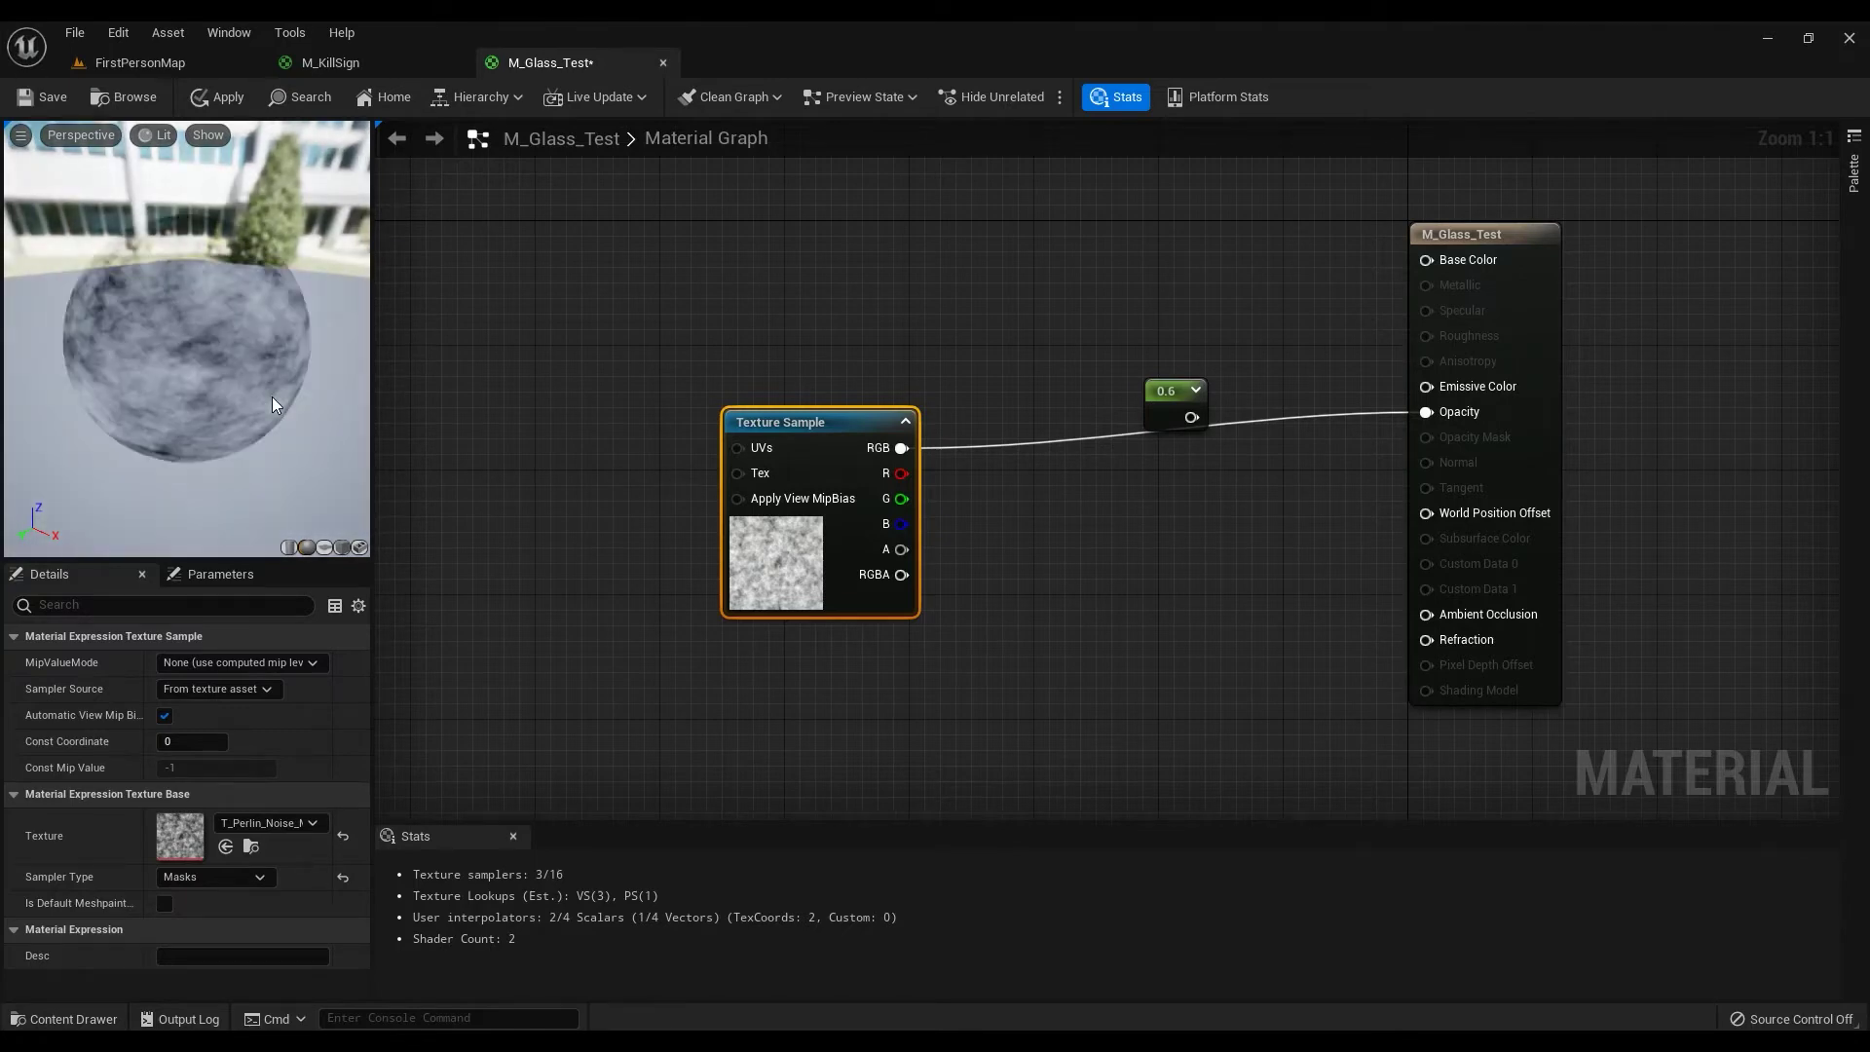
{"action": "left_click_drag", "start_coordinate": [272, 395], "coordinate": [280, 454]}
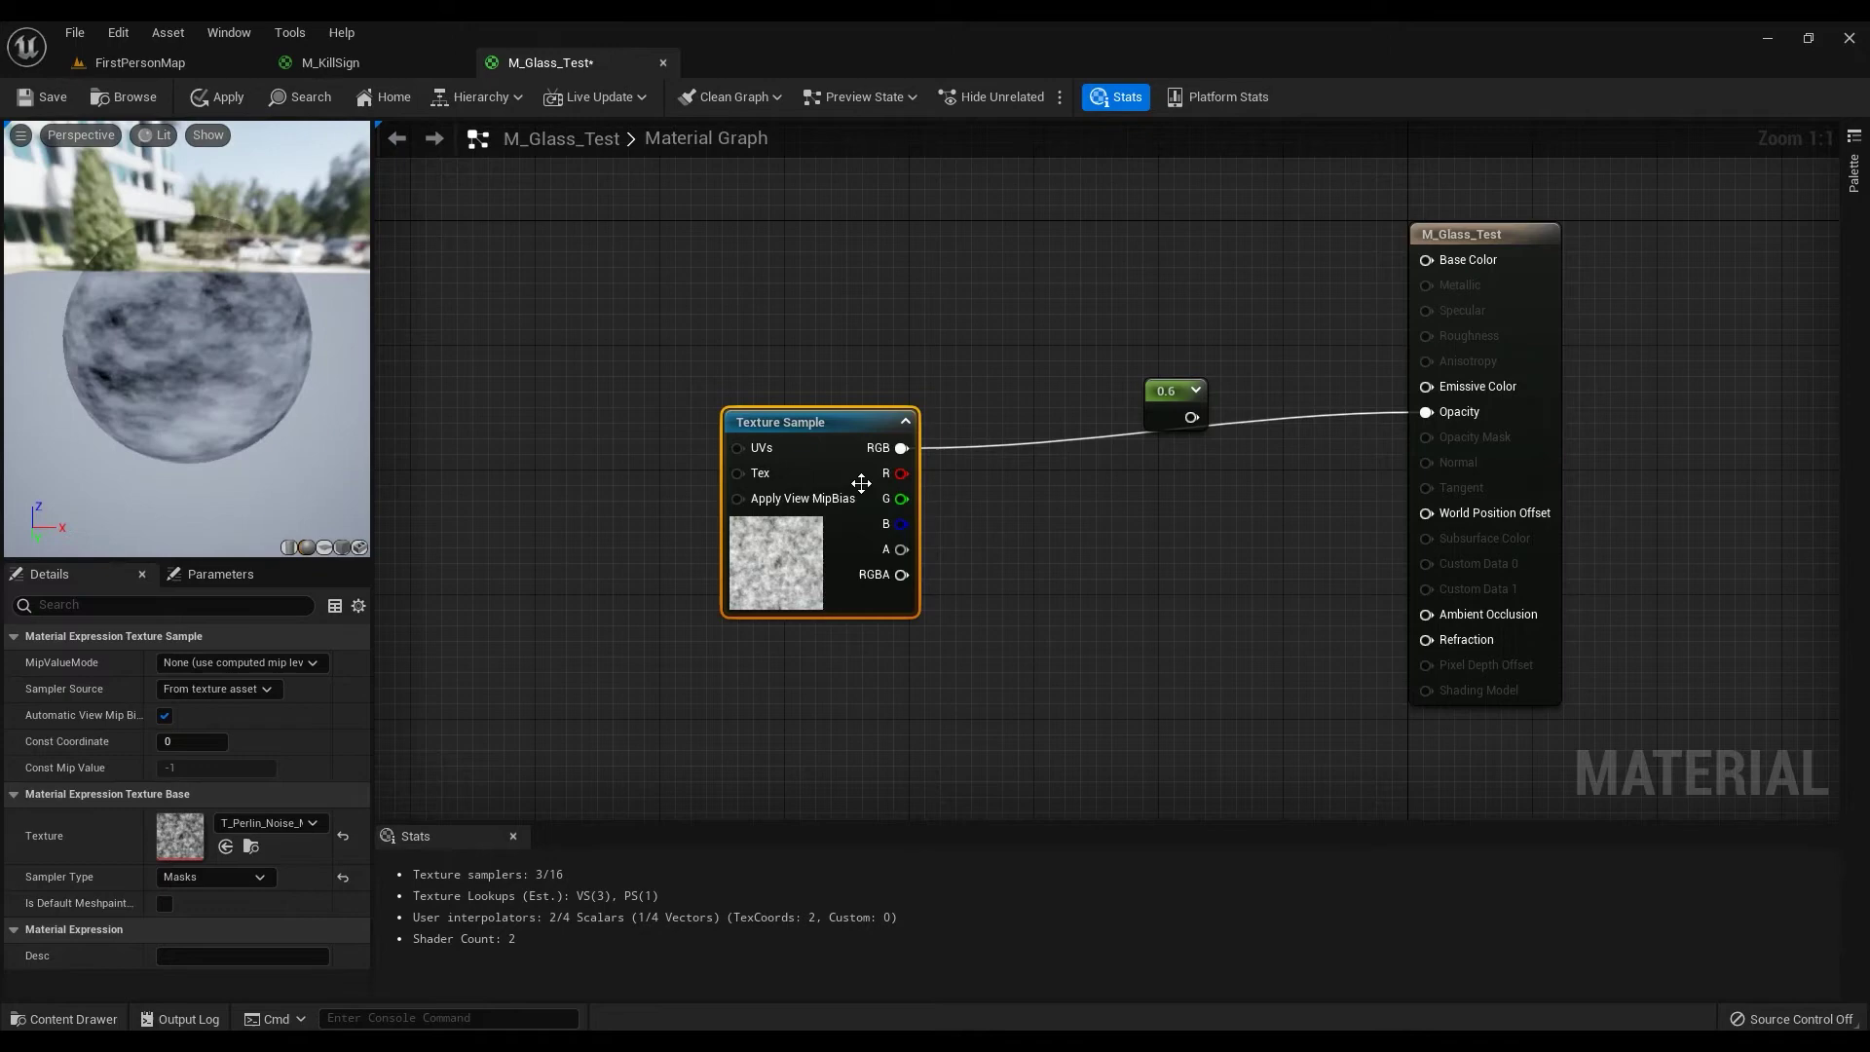
{"action": "mouse_move", "coordinate": [737, 498]}
{"action": "left_mouse_down"}
{"action": "mouse_move", "coordinate": [852, 476]}
{"action": "mouse_move", "coordinate": [816, 502]}
{"action": "mouse_move", "coordinate": [738, 497]}
{"action": "left_mouse_up"}
Arrange the nodes so the 0.6 constant sits above the Texture Sample.
{"action": "left_click_drag", "start_coordinate": [836, 421], "coordinate": [961, 405]}
{"action": "left_click_drag", "start_coordinate": [1166, 413], "coordinate": [995, 382]}
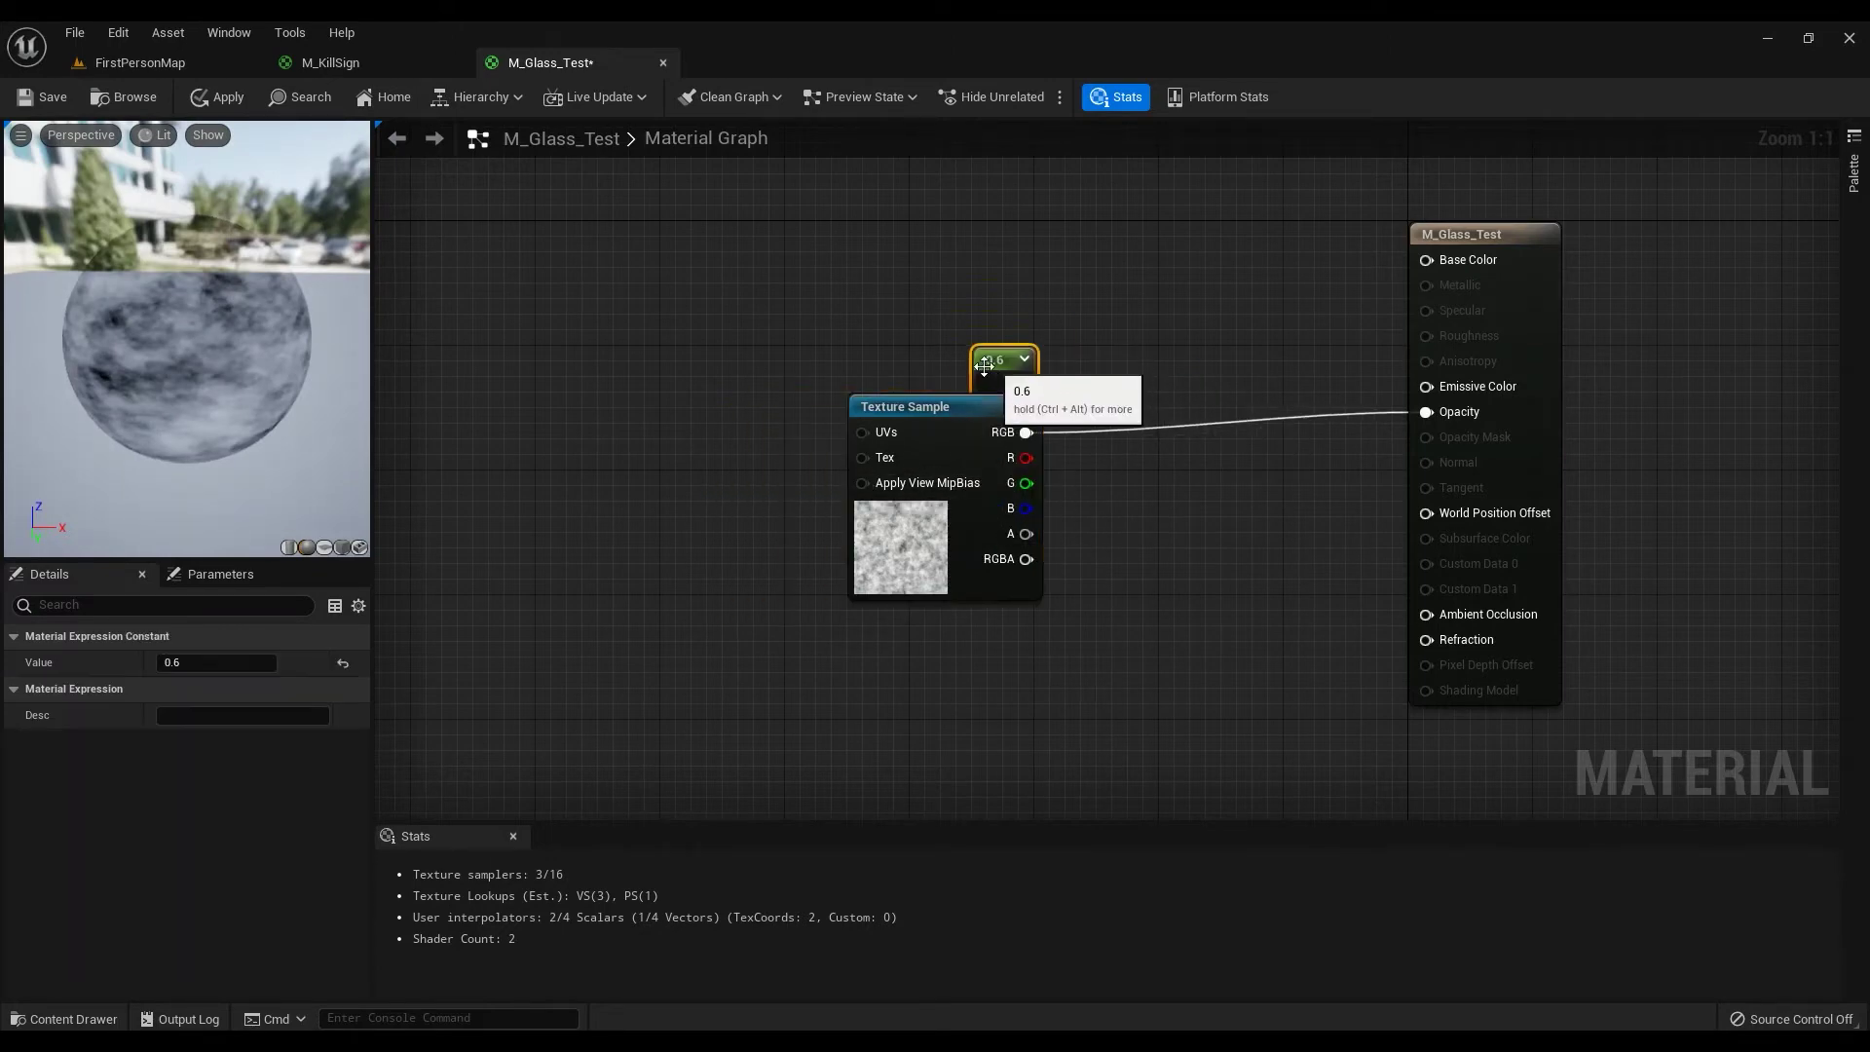
{"action": "left_click_drag", "start_coordinate": [207, 366], "coordinate": [275, 341]}
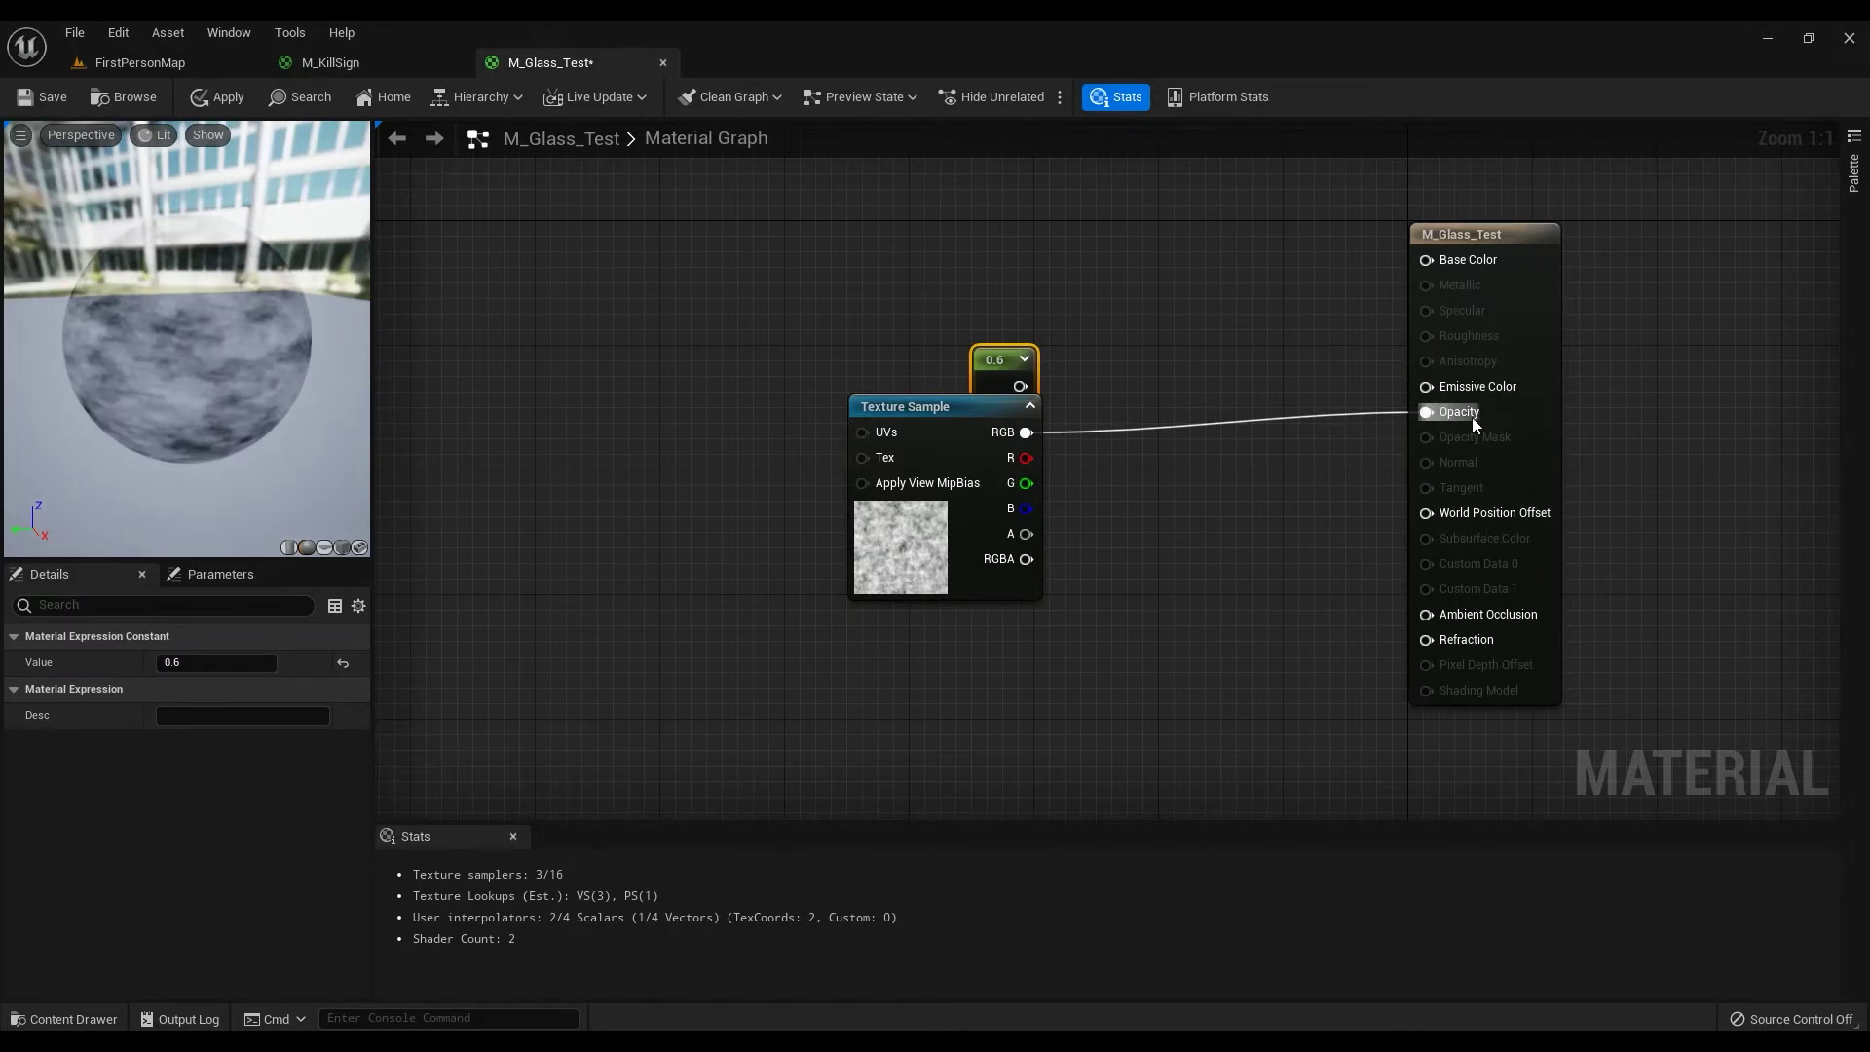
Set the result node's Blend Mode to Masked.
{"action": "left_click", "coordinate": [1545, 352]}
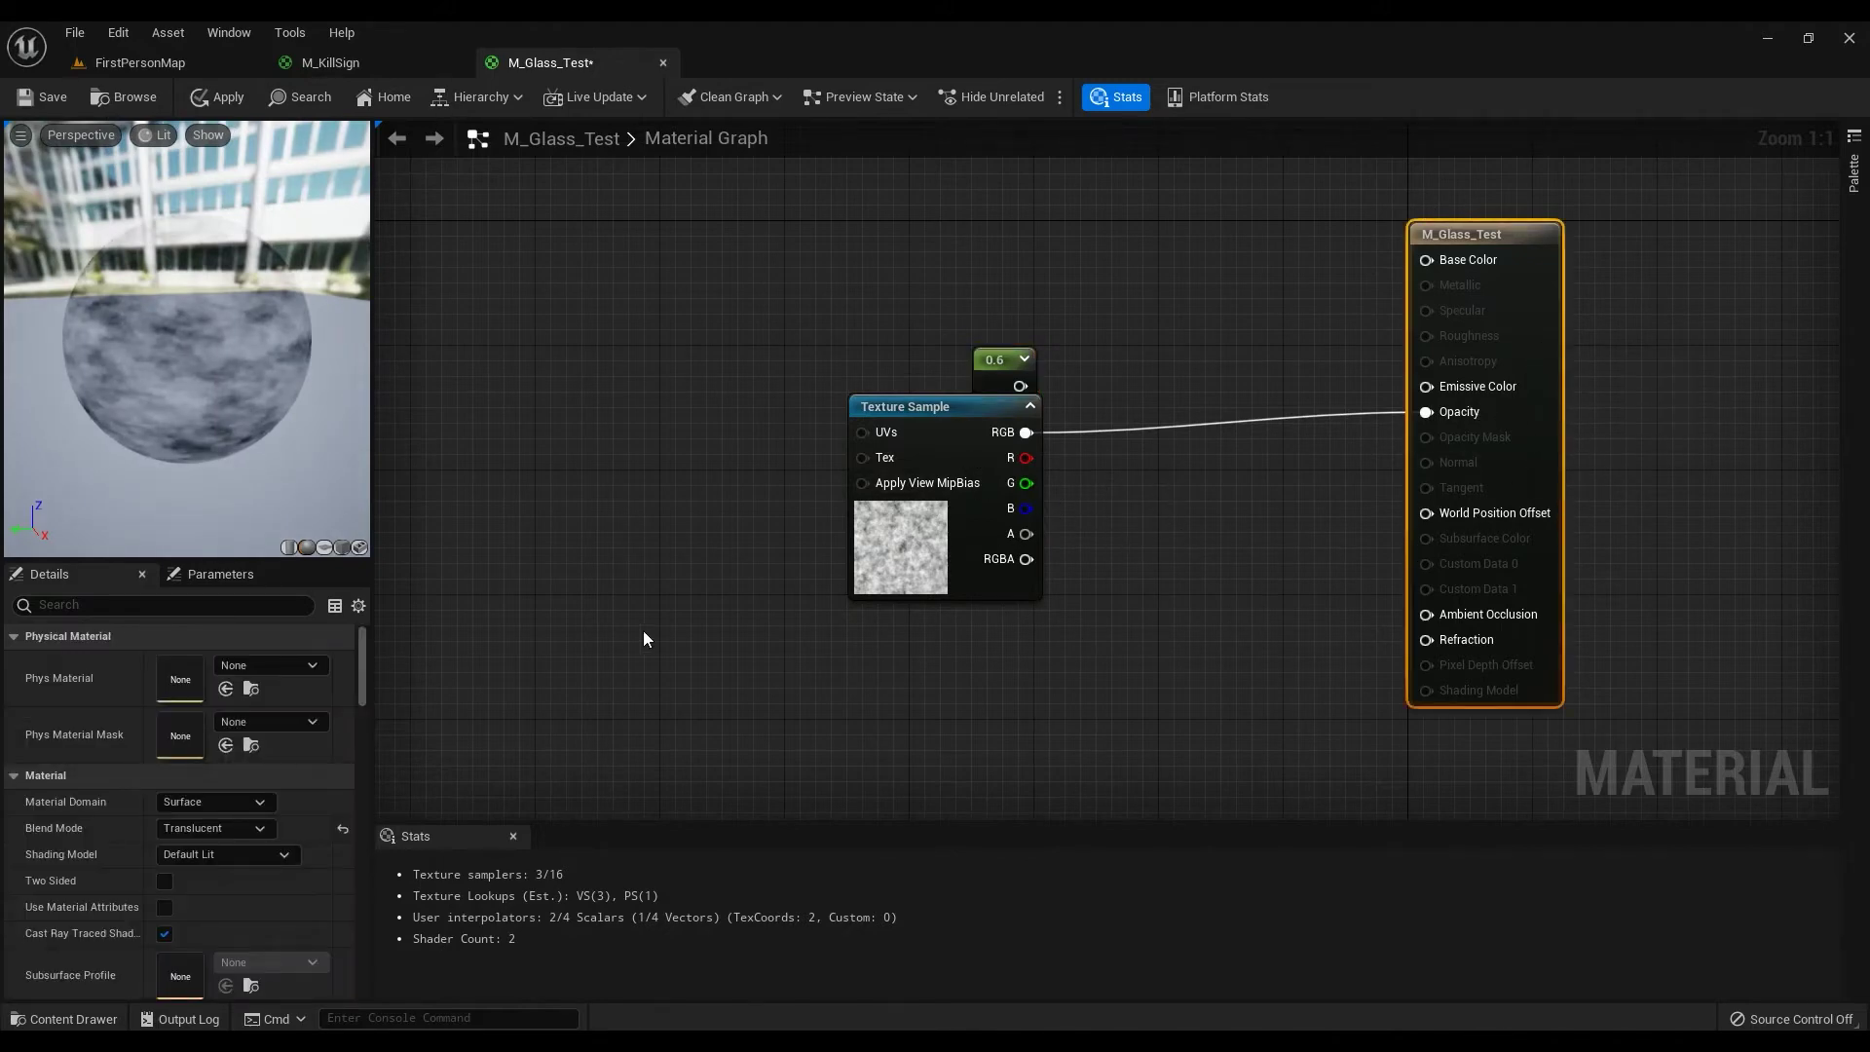
{"action": "left_click", "coordinate": [263, 829]}
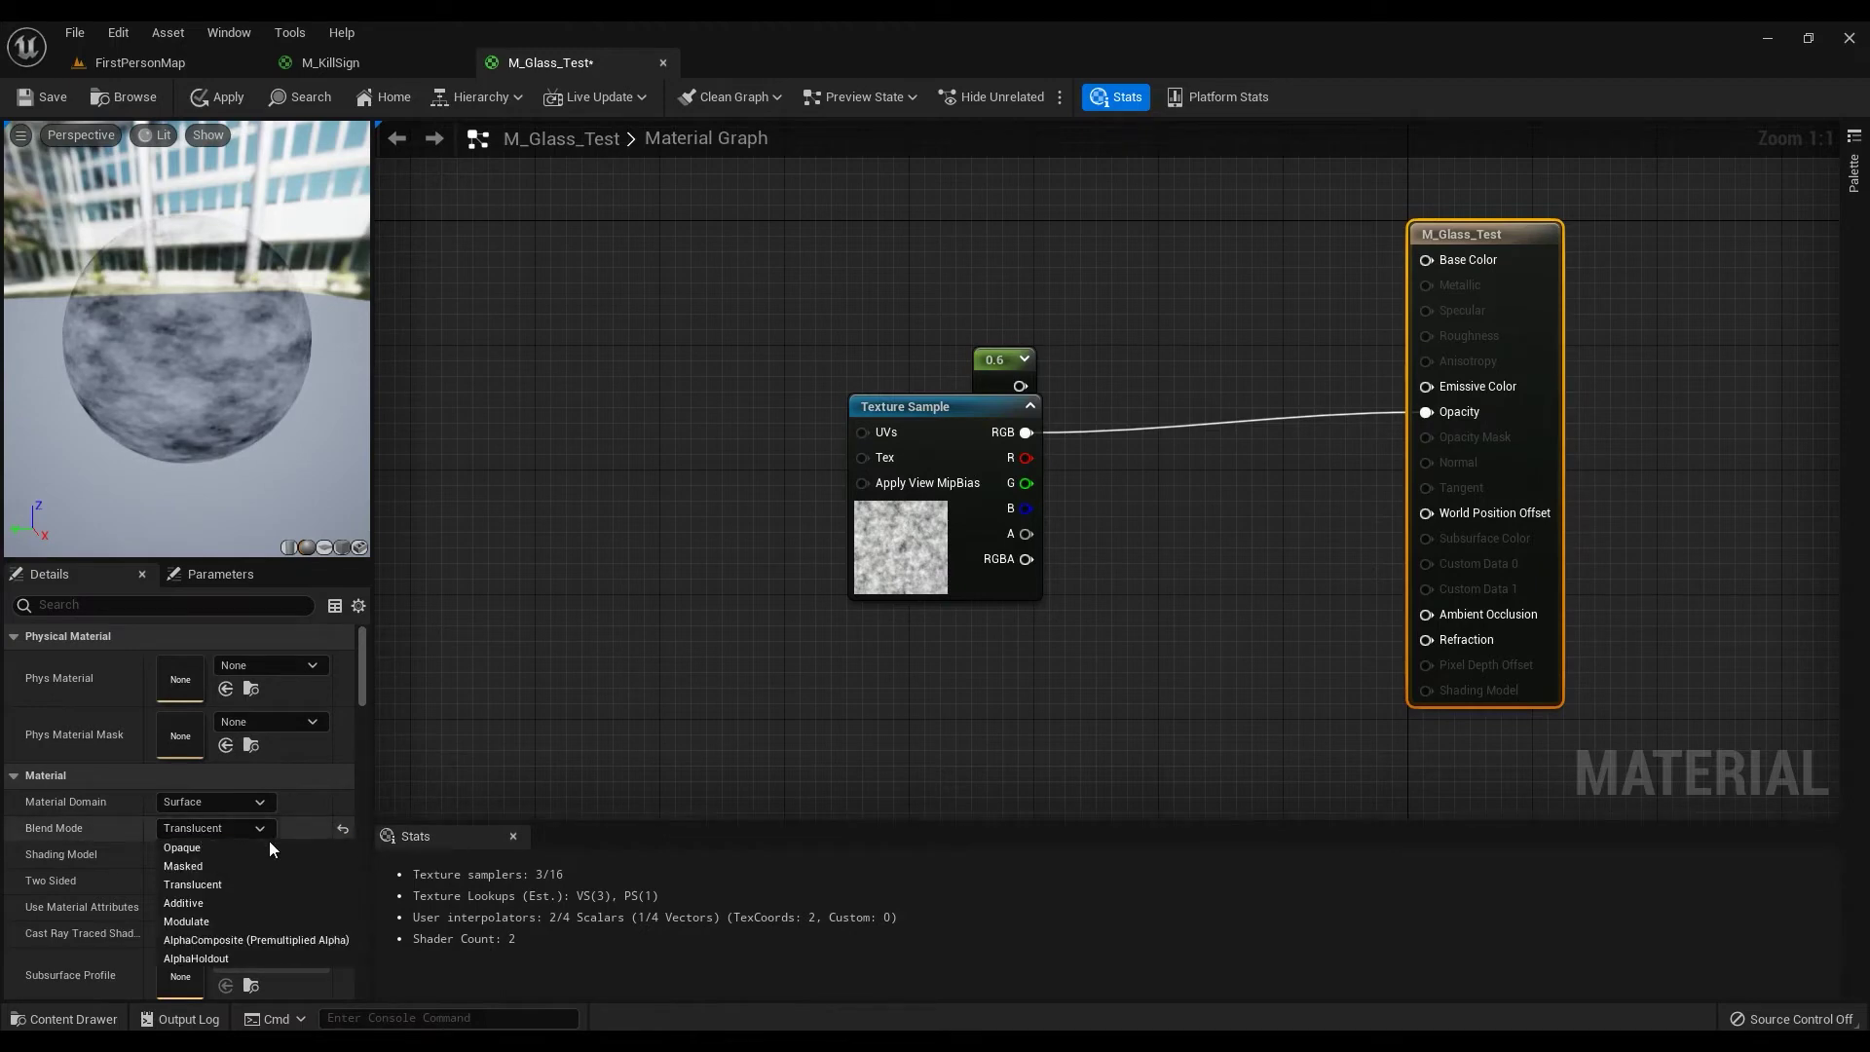
{"action": "left_click", "coordinate": [197, 867]}
Connect the noise texture's RGB to Opacity Mask and inspect the patchy preview.
{"action": "left_click_drag", "start_coordinate": [999, 376], "coordinate": [1003, 331]}
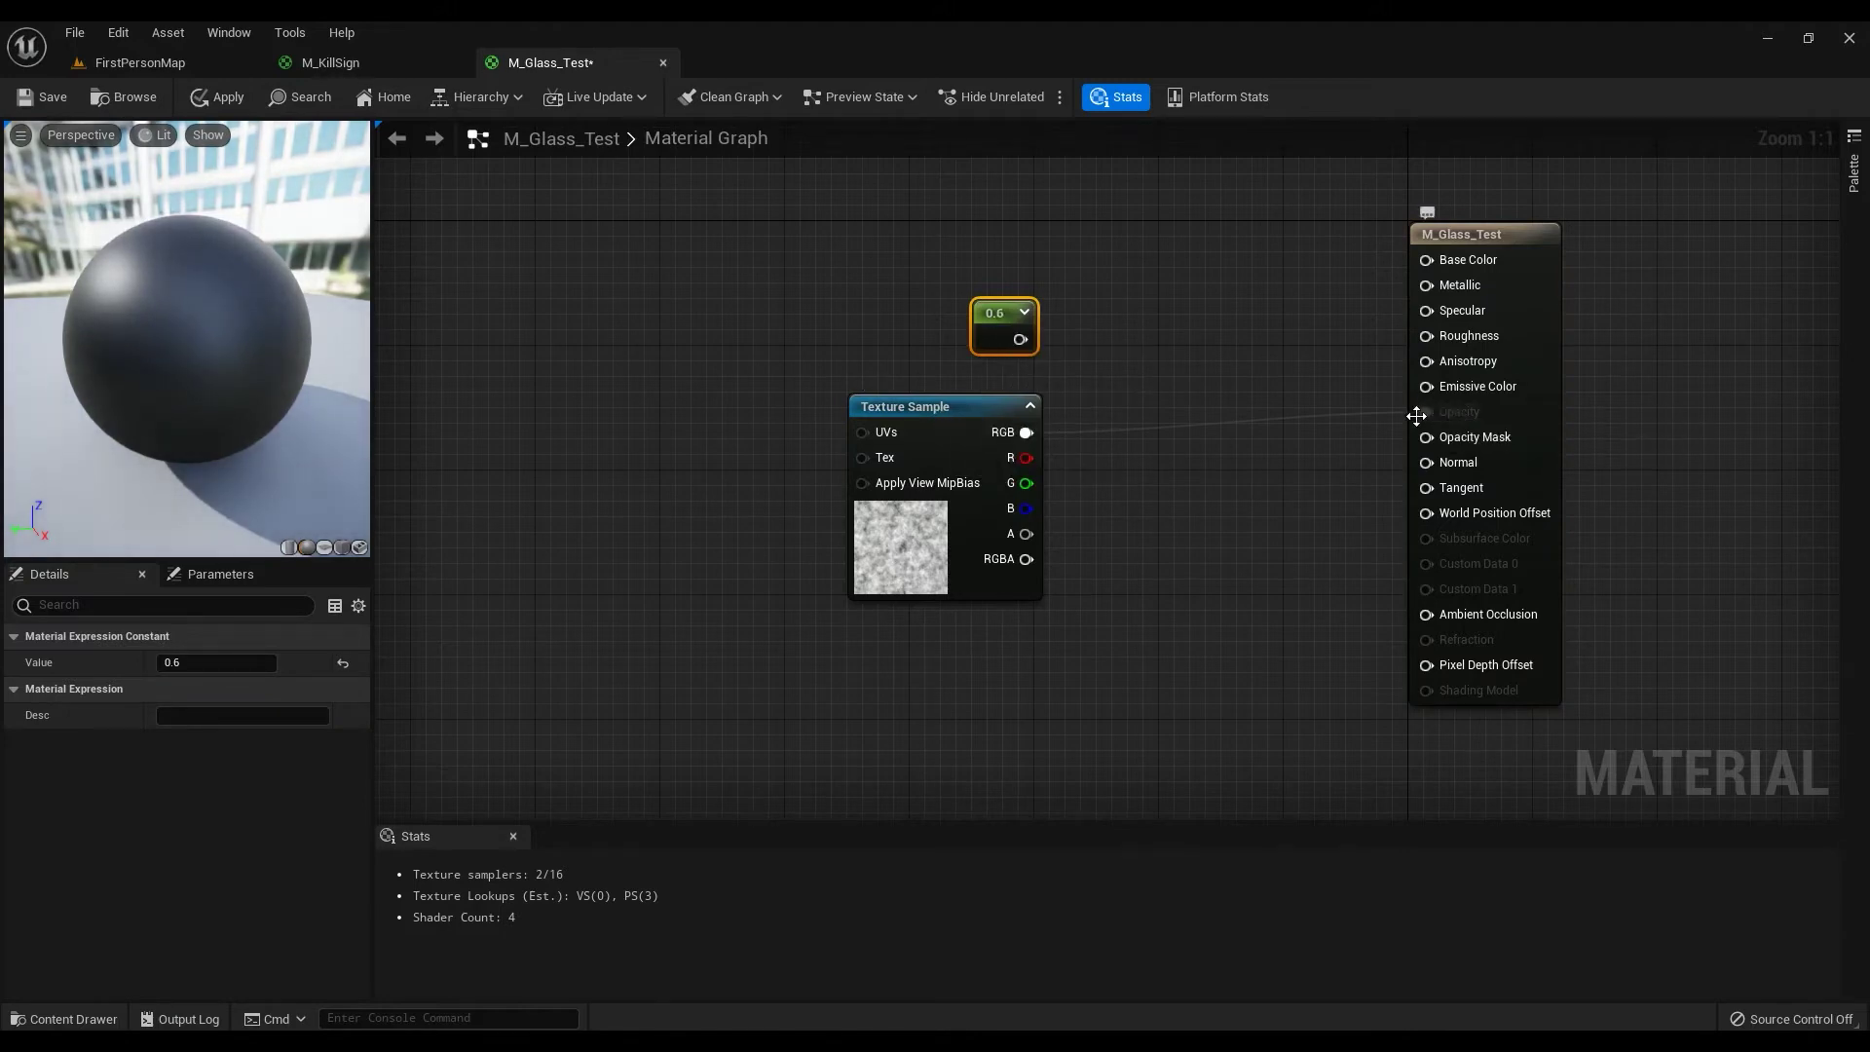
{"action": "left_click_drag", "start_coordinate": [1416, 416], "coordinate": [1428, 437]}
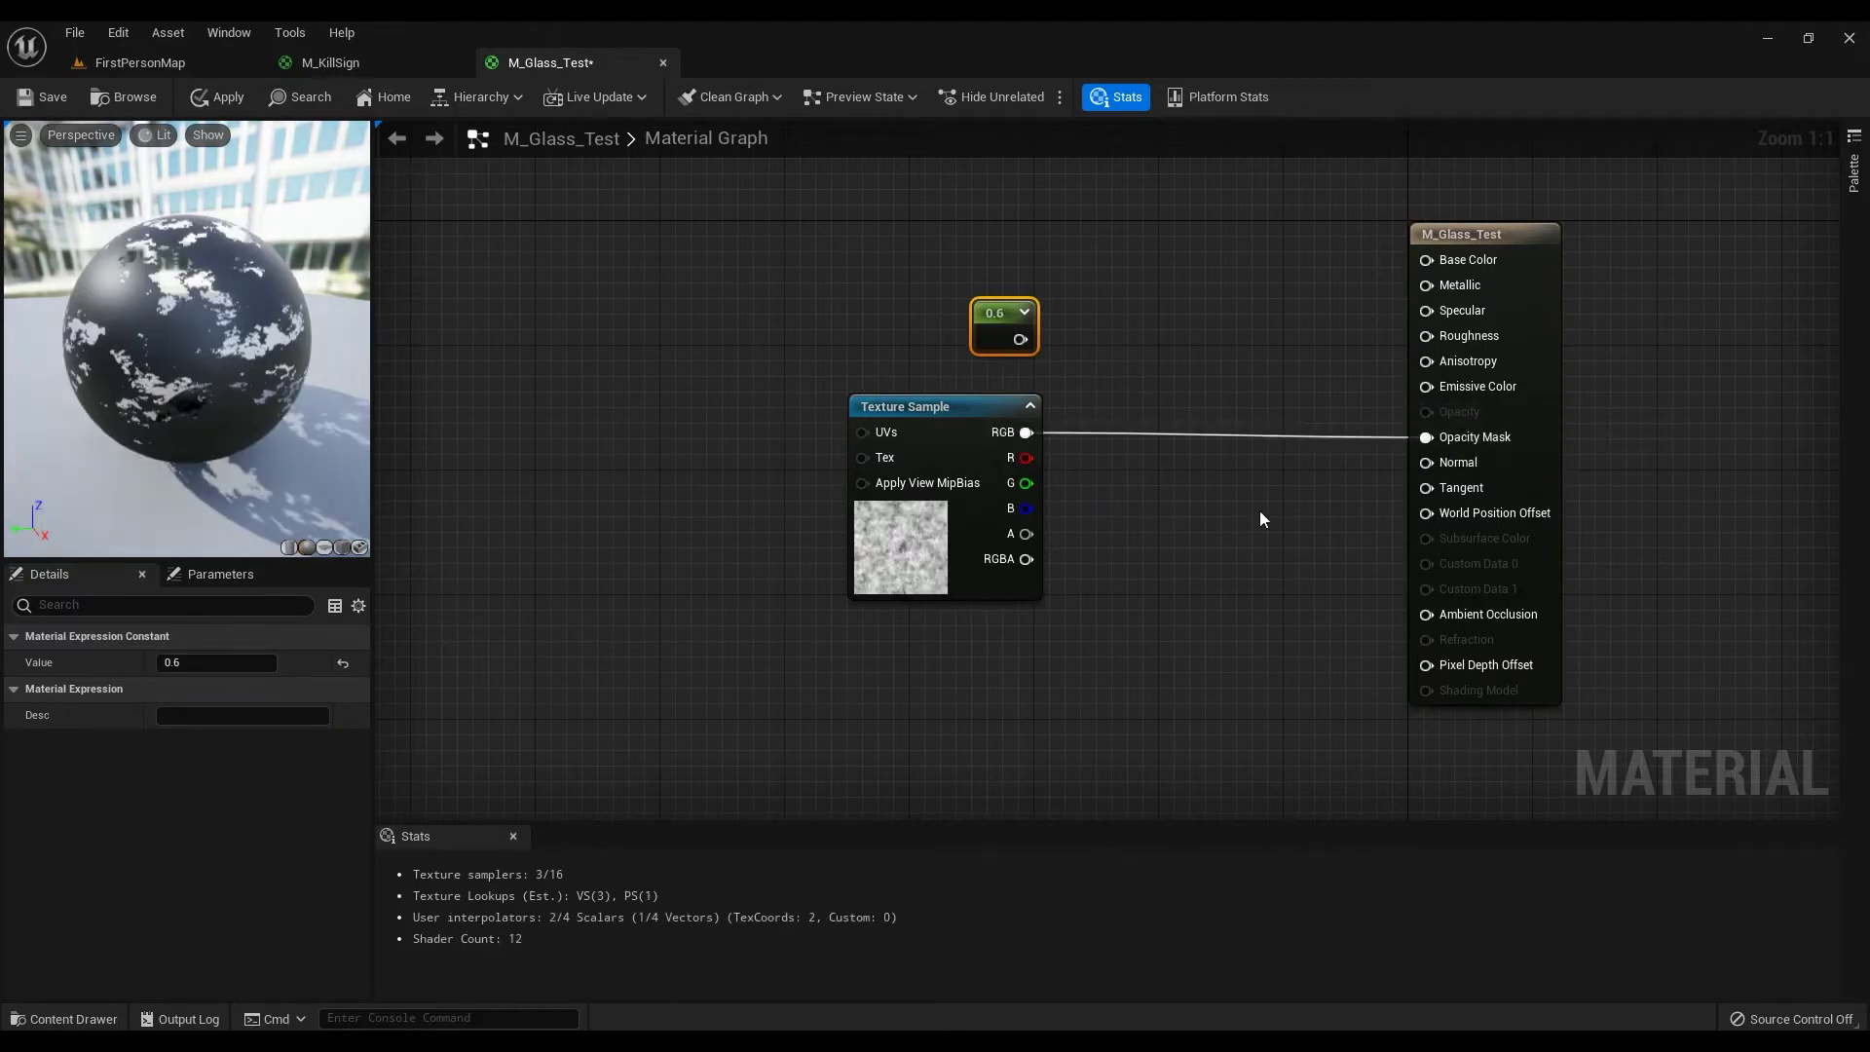
{"action": "left_click_drag", "start_coordinate": [203, 421], "coordinate": [168, 432]}
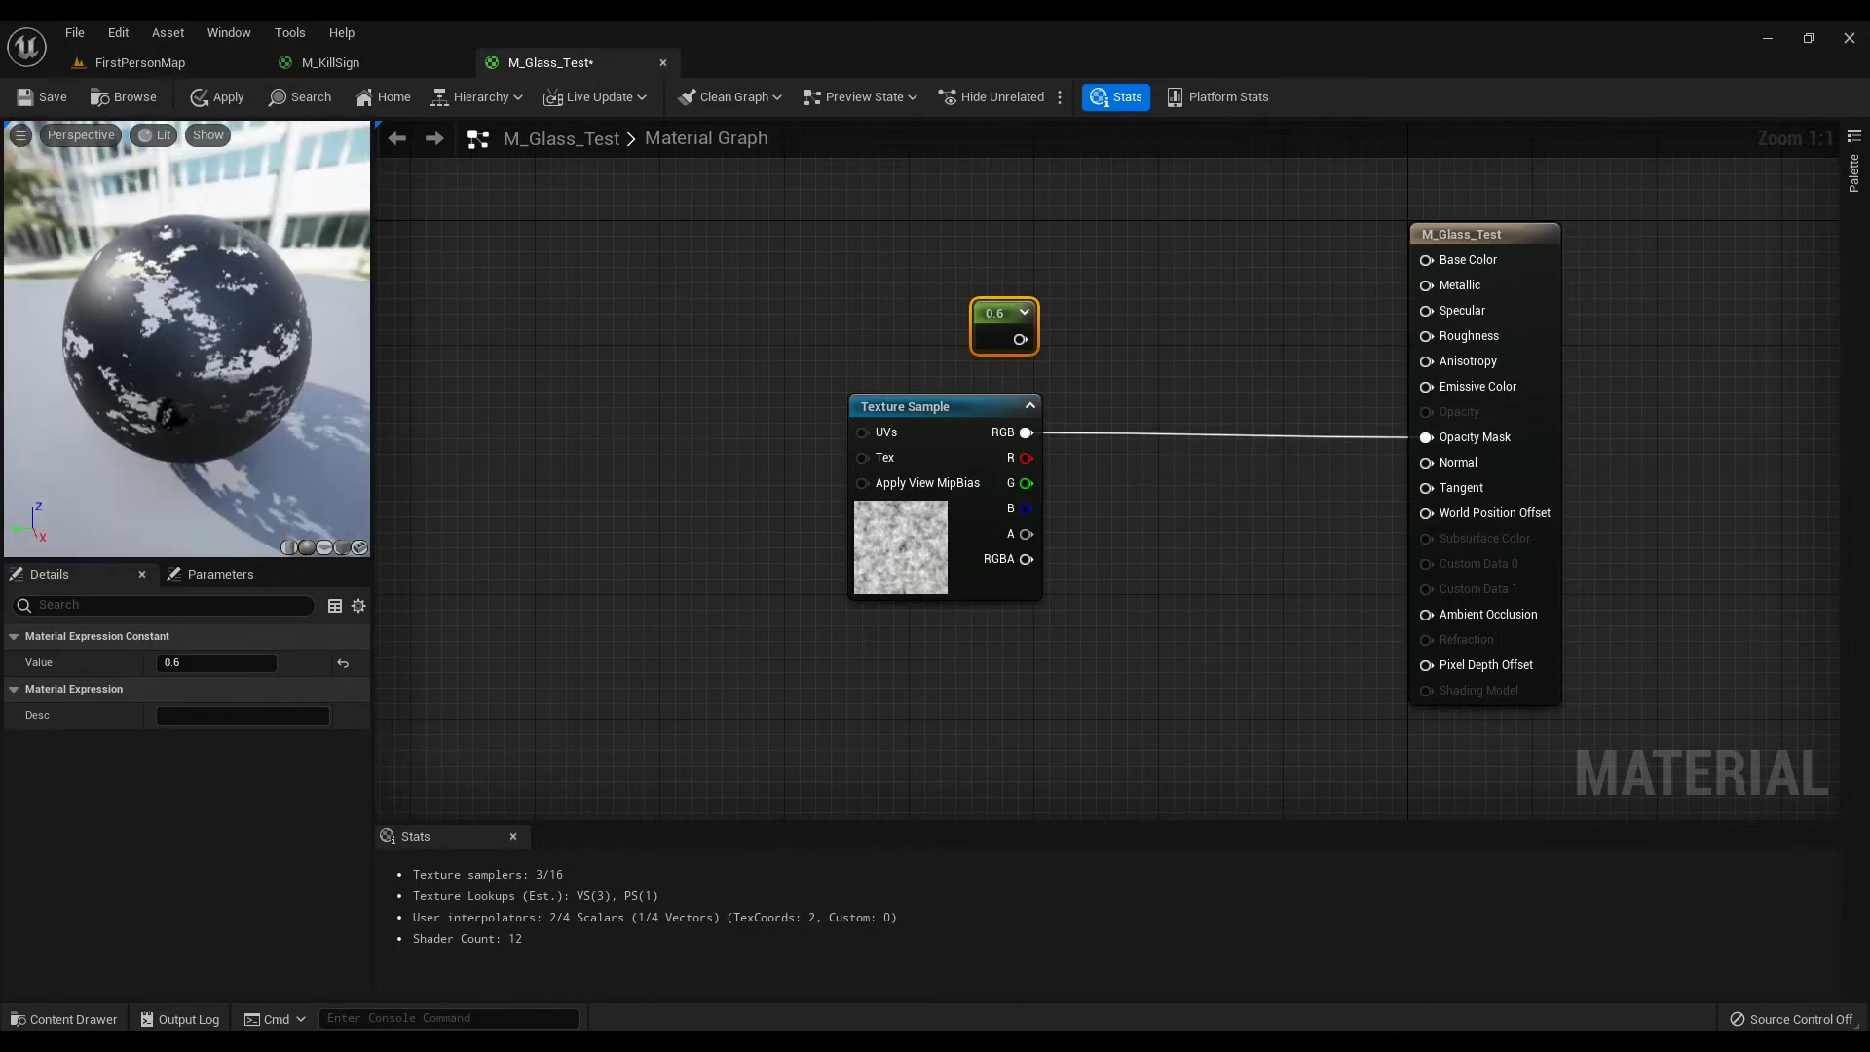
{"action": "scroll", "coordinate": [165, 335], "scroll_direction": "up", "scroll_amount": 6}
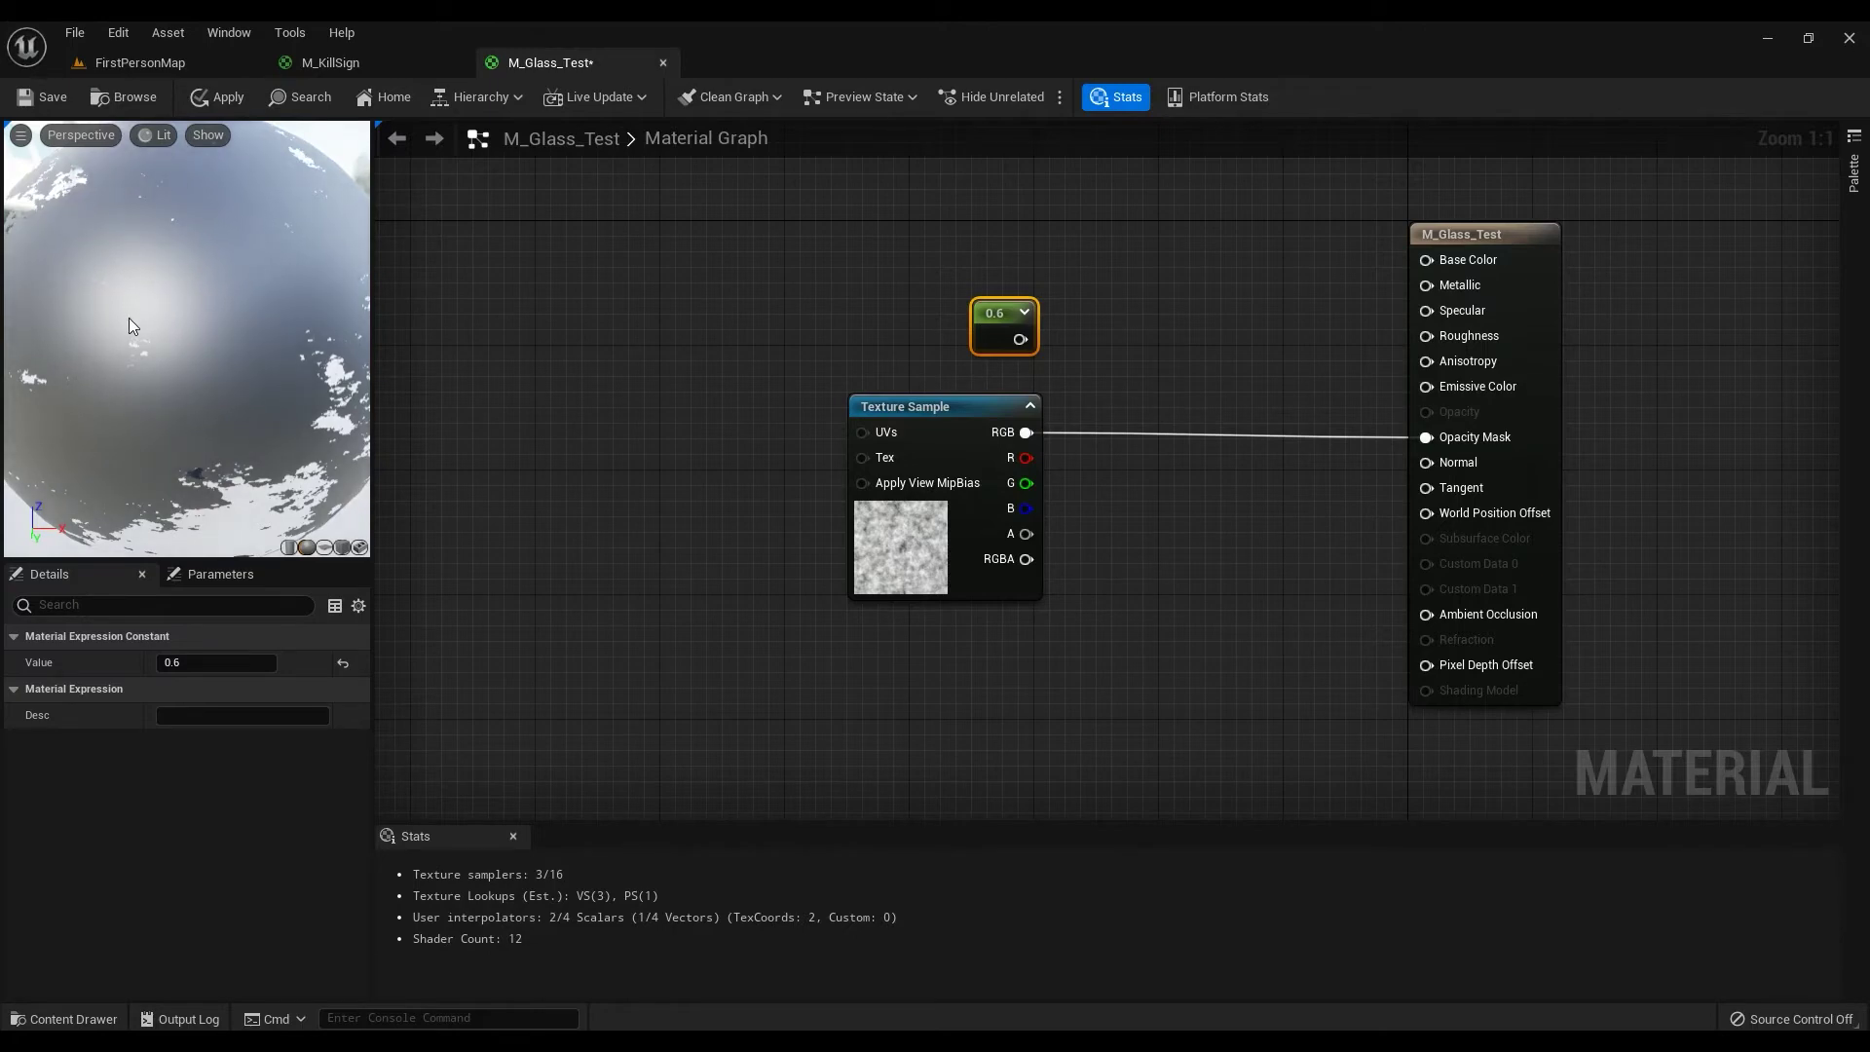
{"action": "left_click_drag", "start_coordinate": [129, 318], "coordinate": [390, 485]}
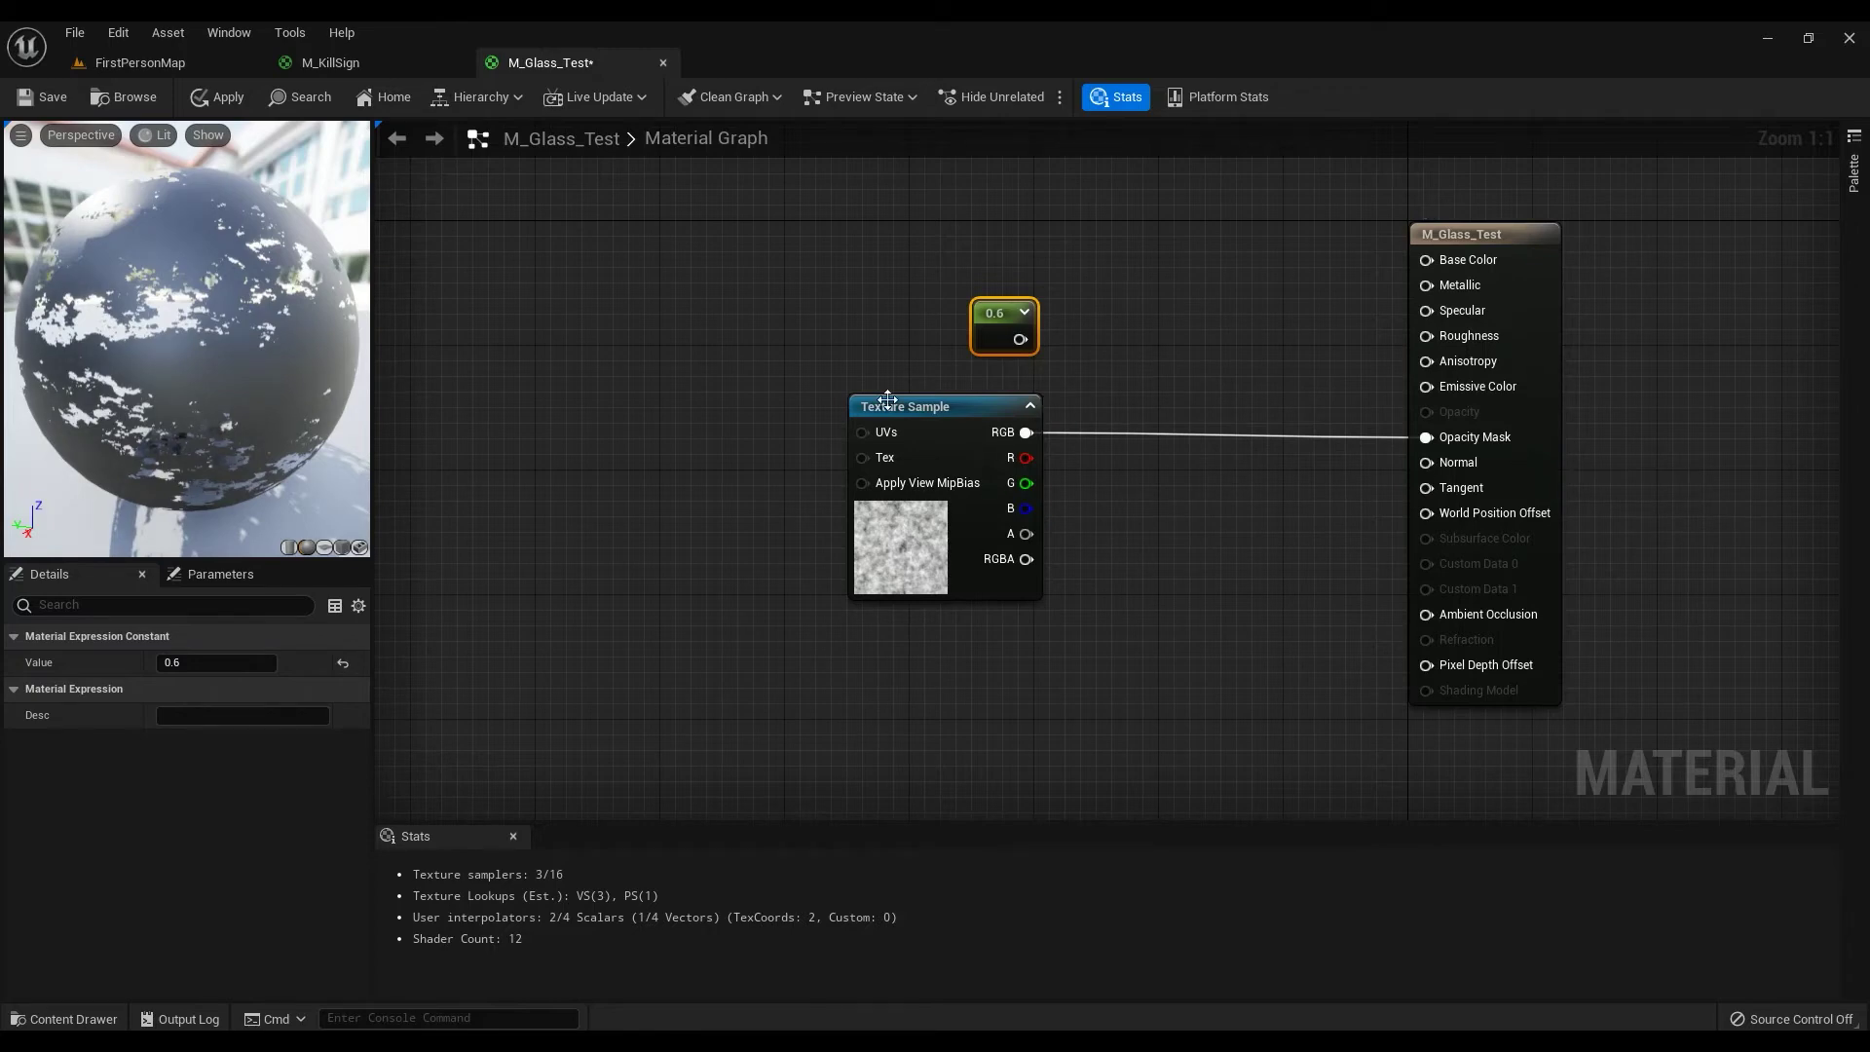
{"action": "left_click_drag", "start_coordinate": [914, 556], "coordinate": [882, 557]}
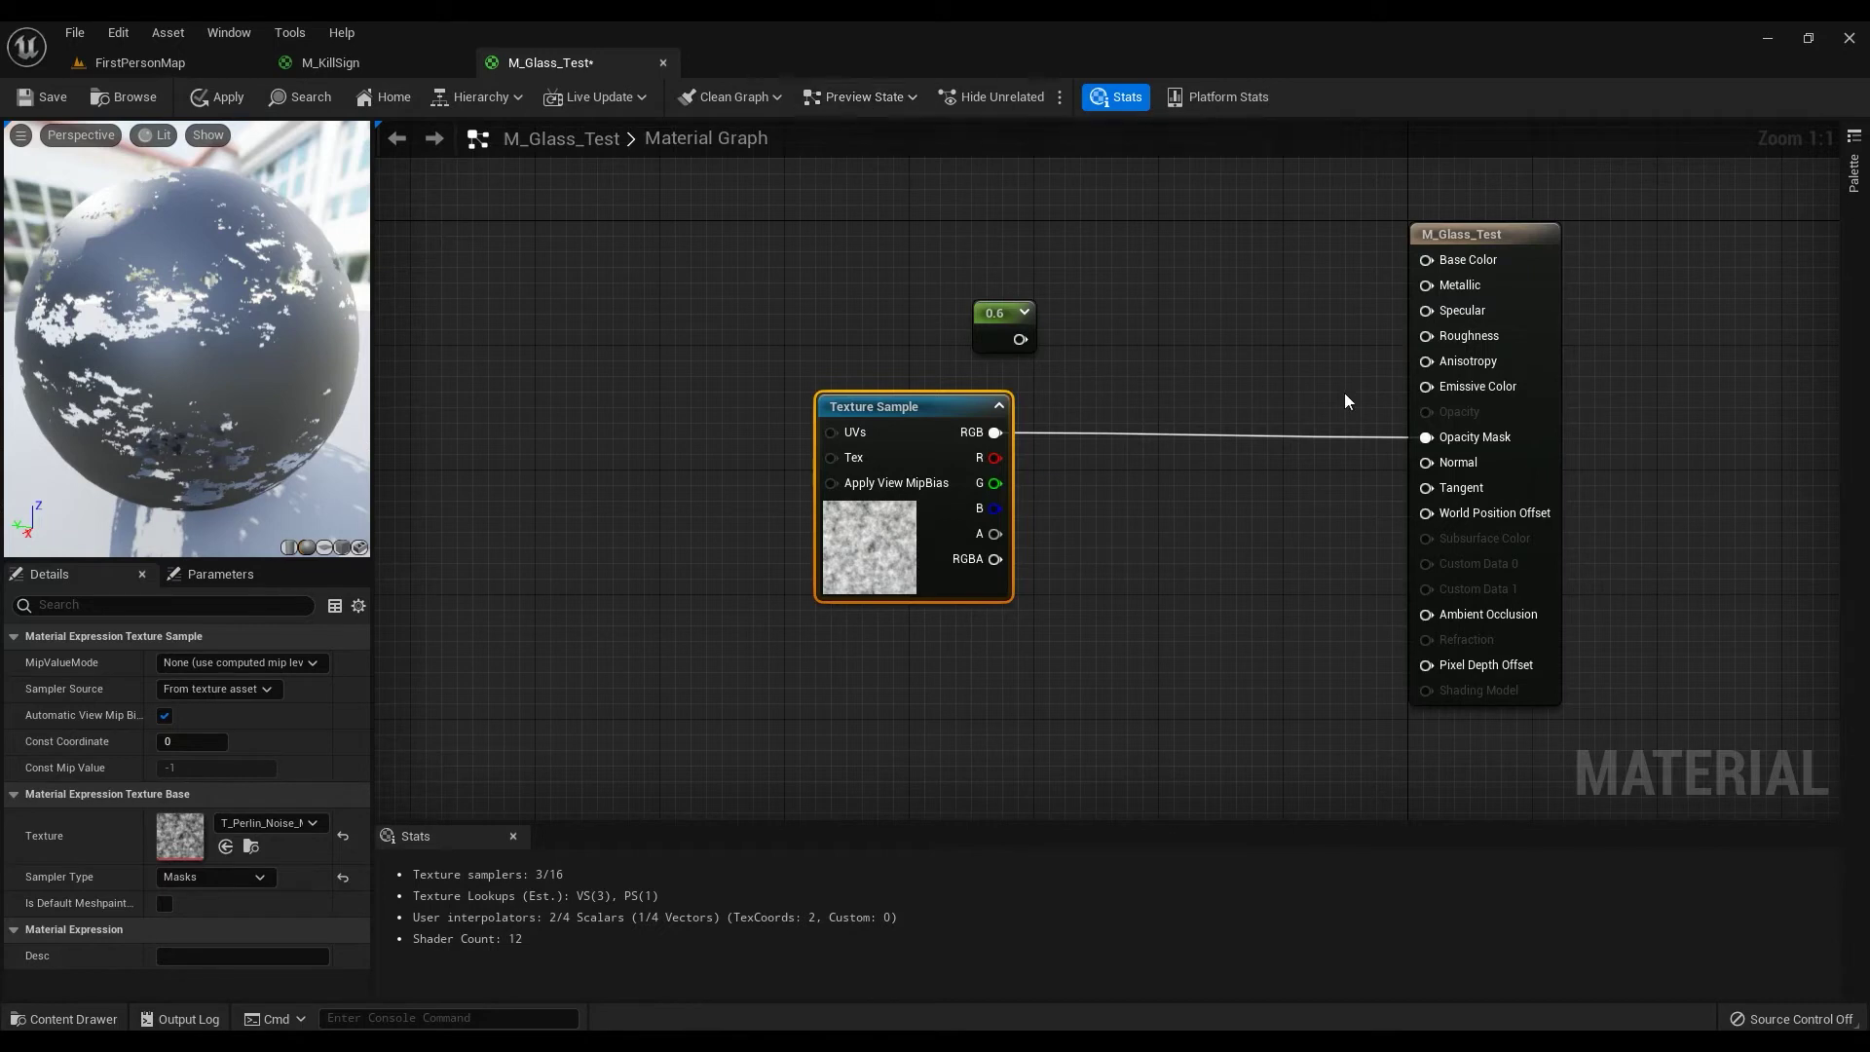
{"action": "left_click_drag", "start_coordinate": [255, 376], "coordinate": [242, 272]}
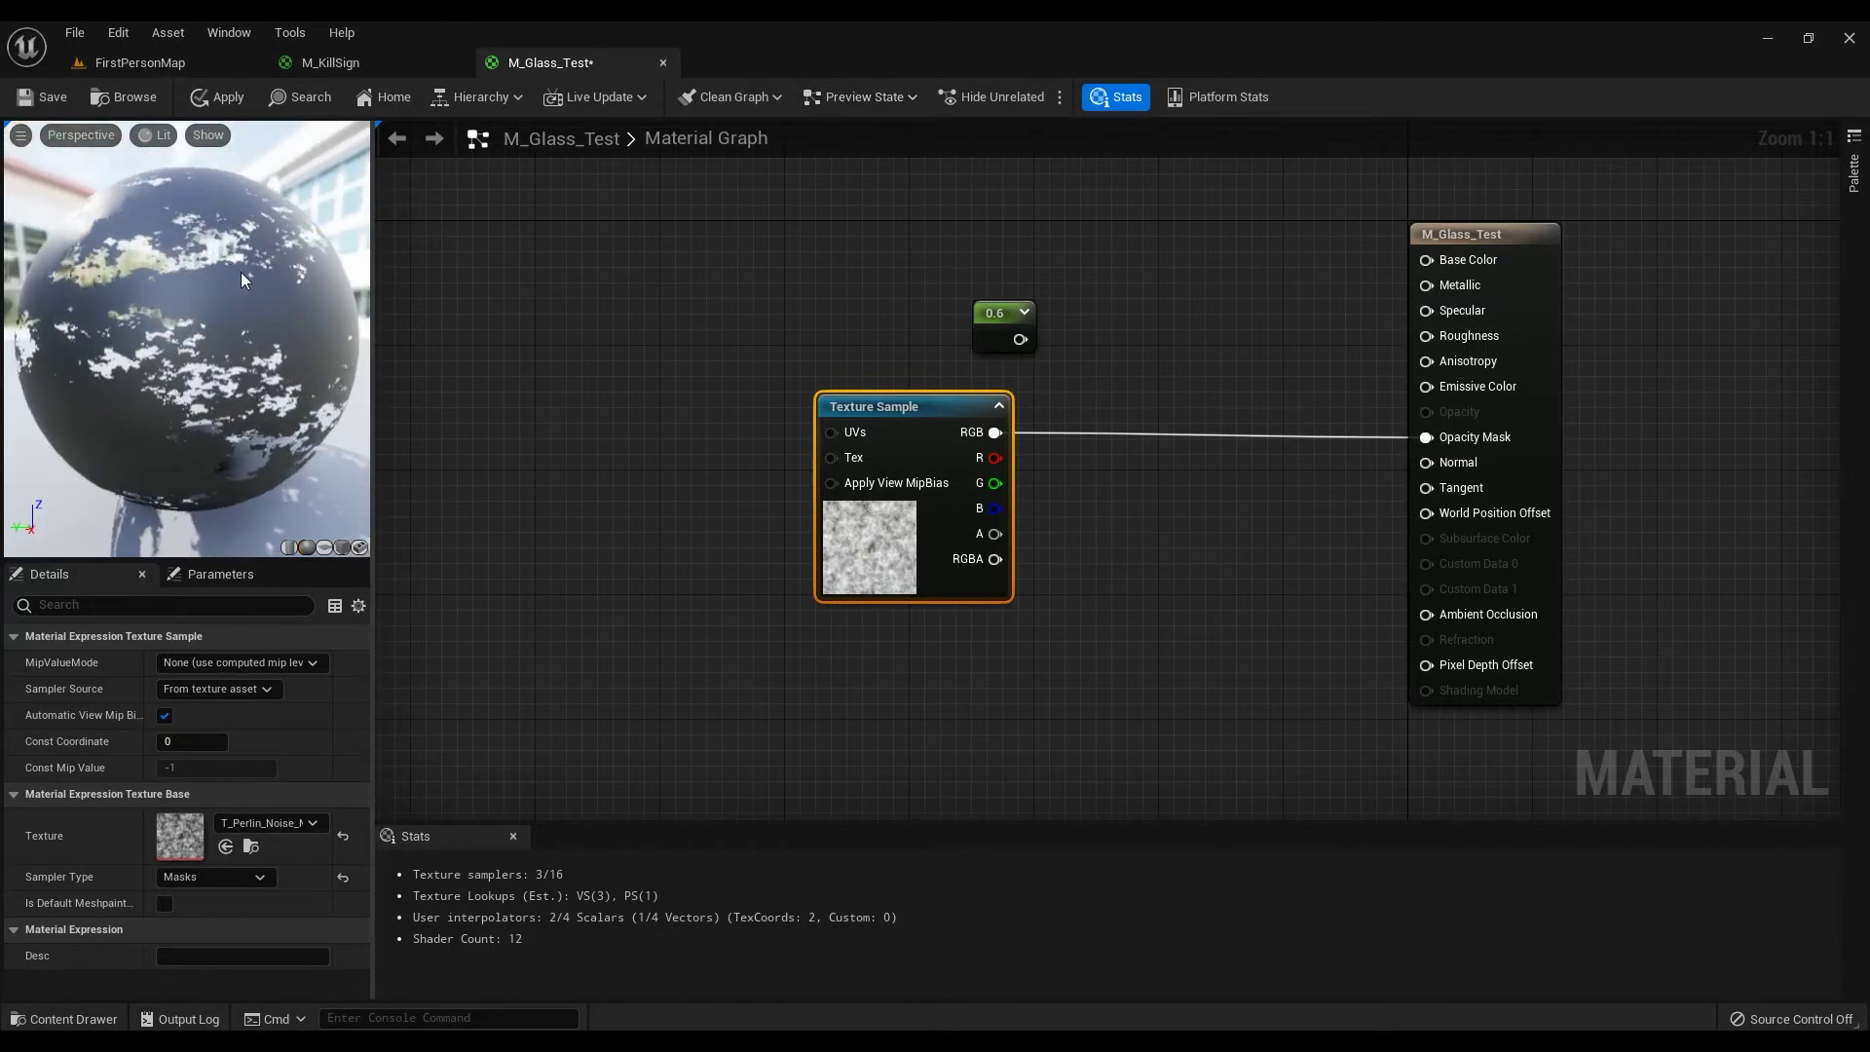
{"action": "left_click_drag", "start_coordinate": [249, 342], "coordinate": [156, 333]}
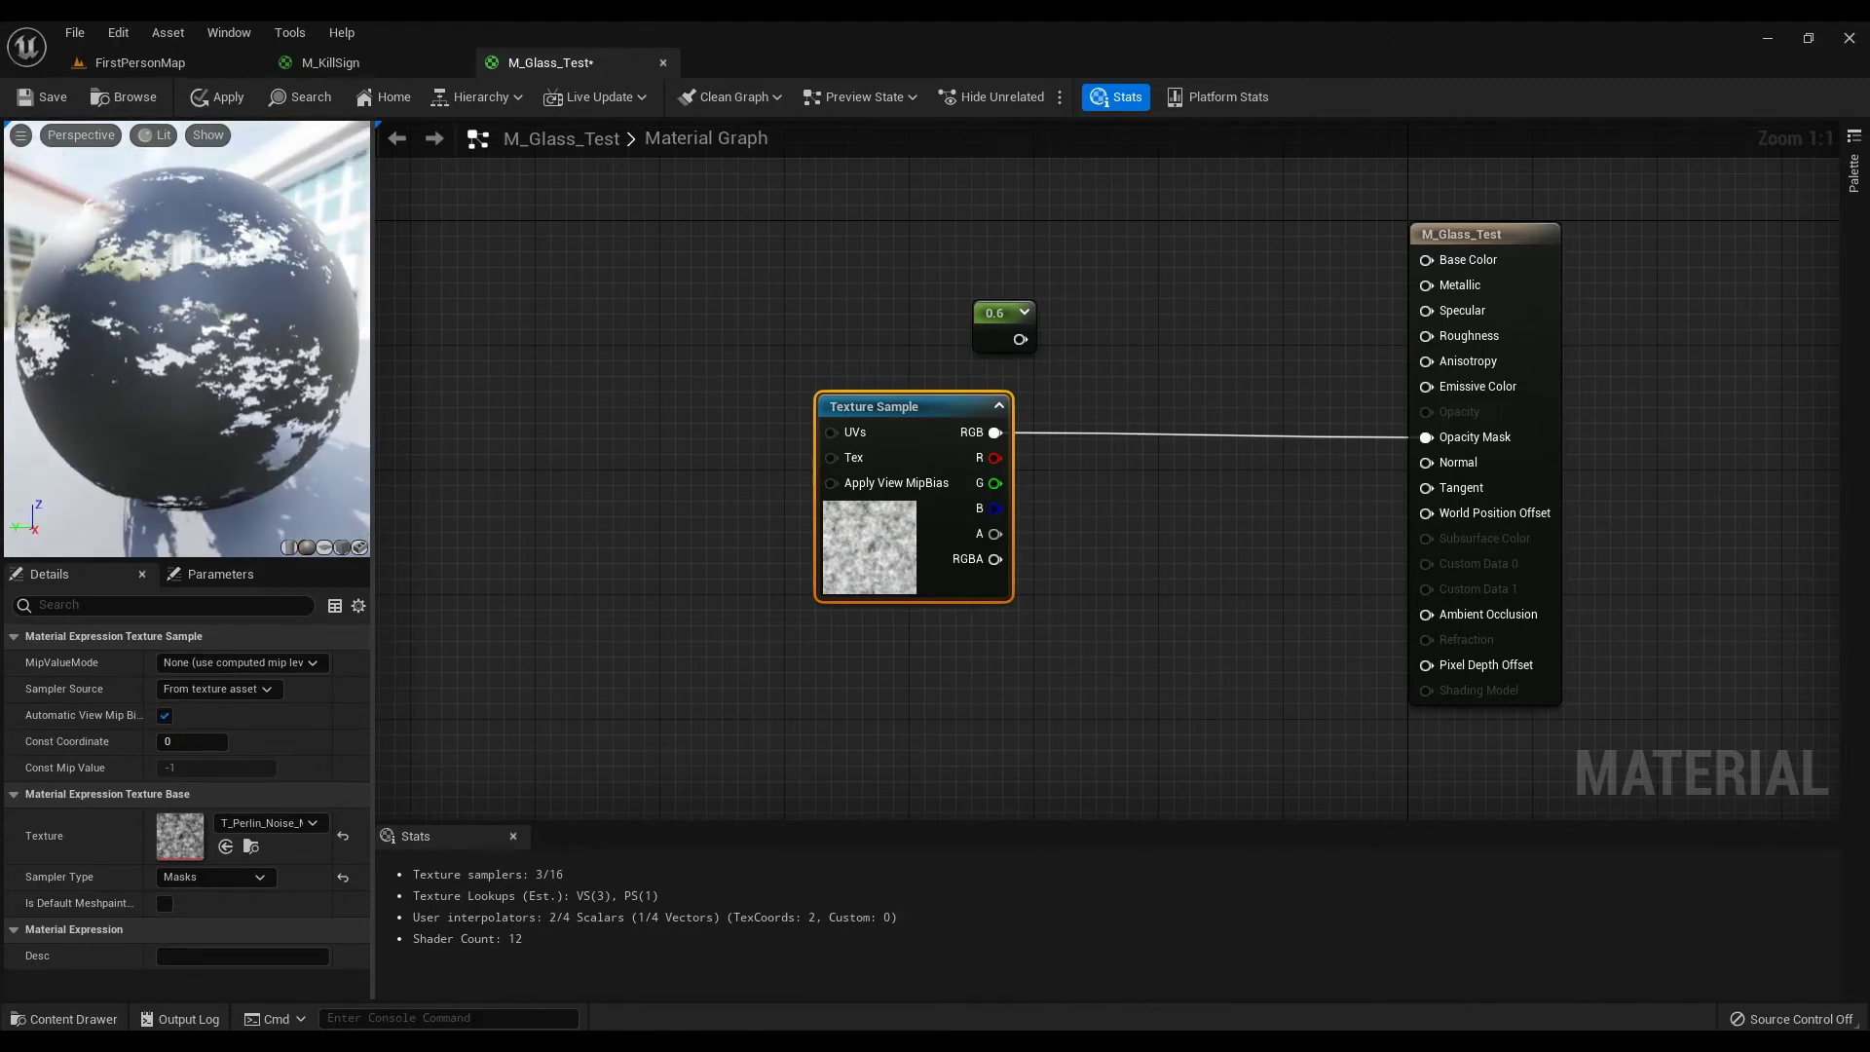
{"action": "left_click_drag", "start_coordinate": [1422, 435], "coordinate": [1424, 437]}
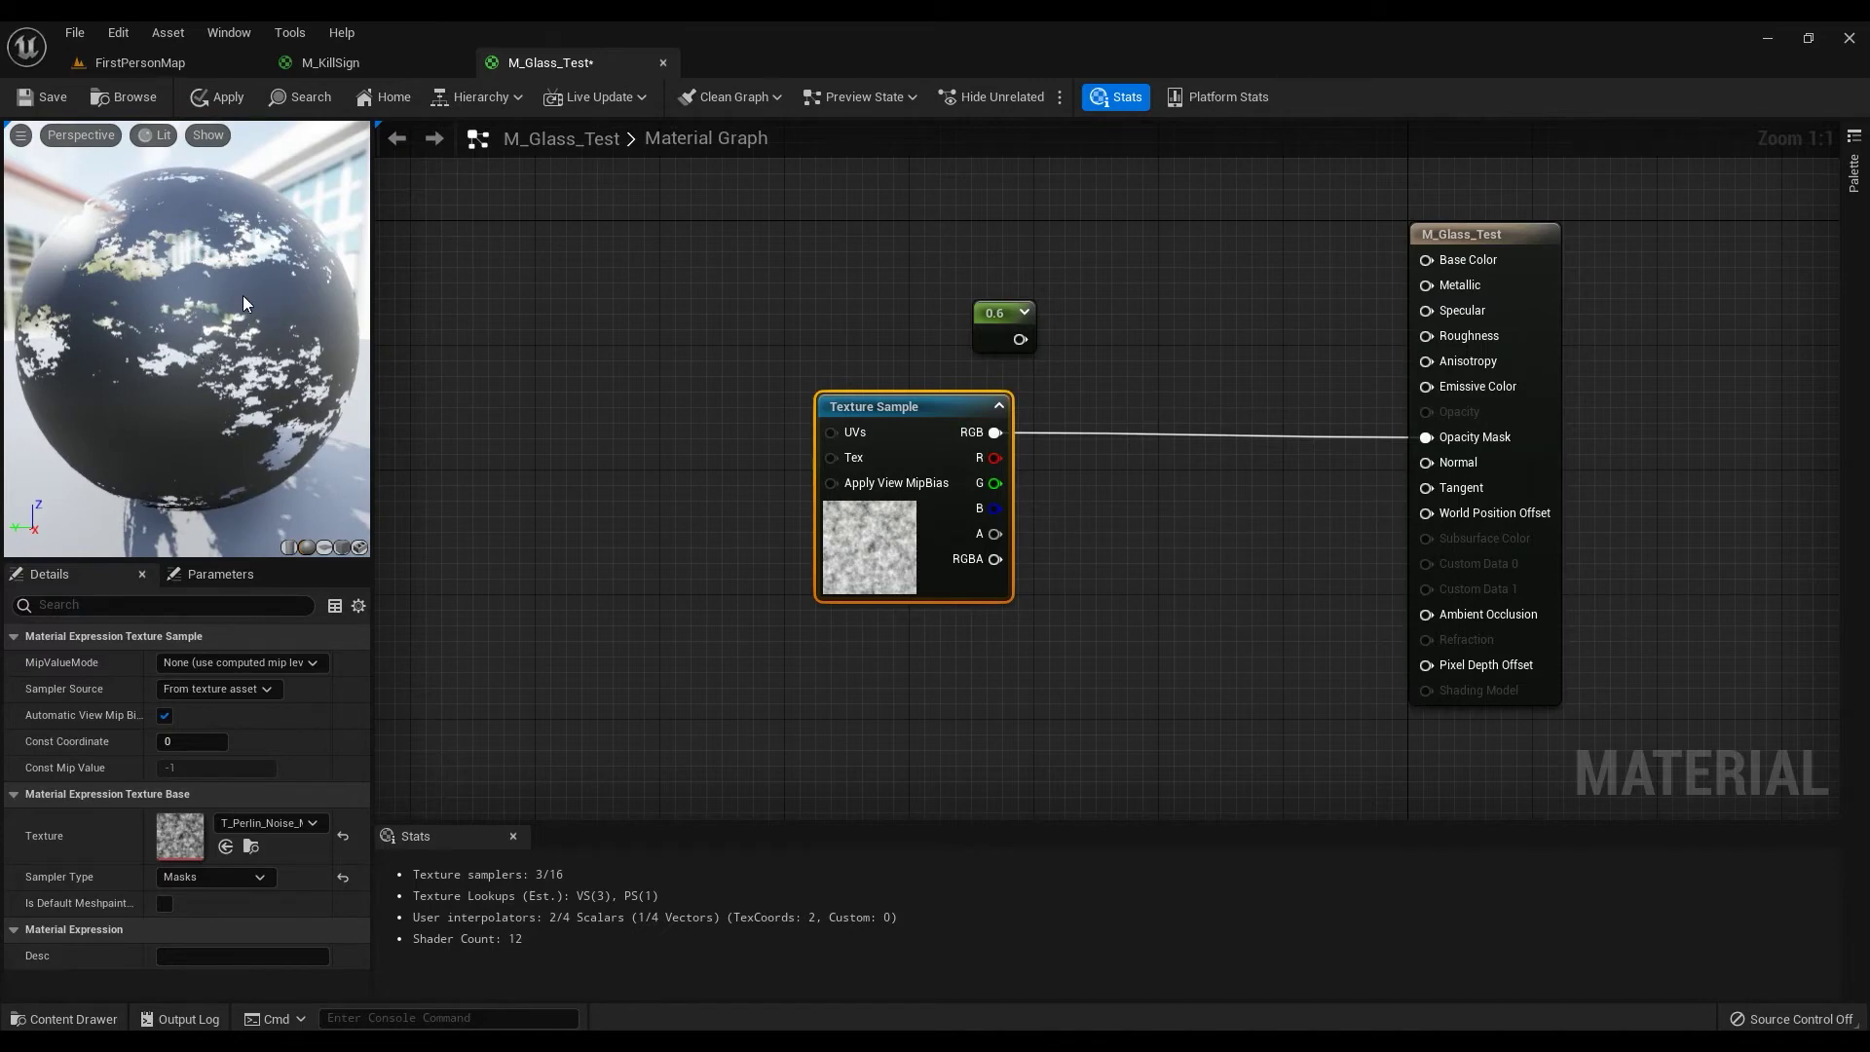
{"action": "scroll", "coordinate": [243, 295], "scroll_direction": "up", "scroll_amount": 8}
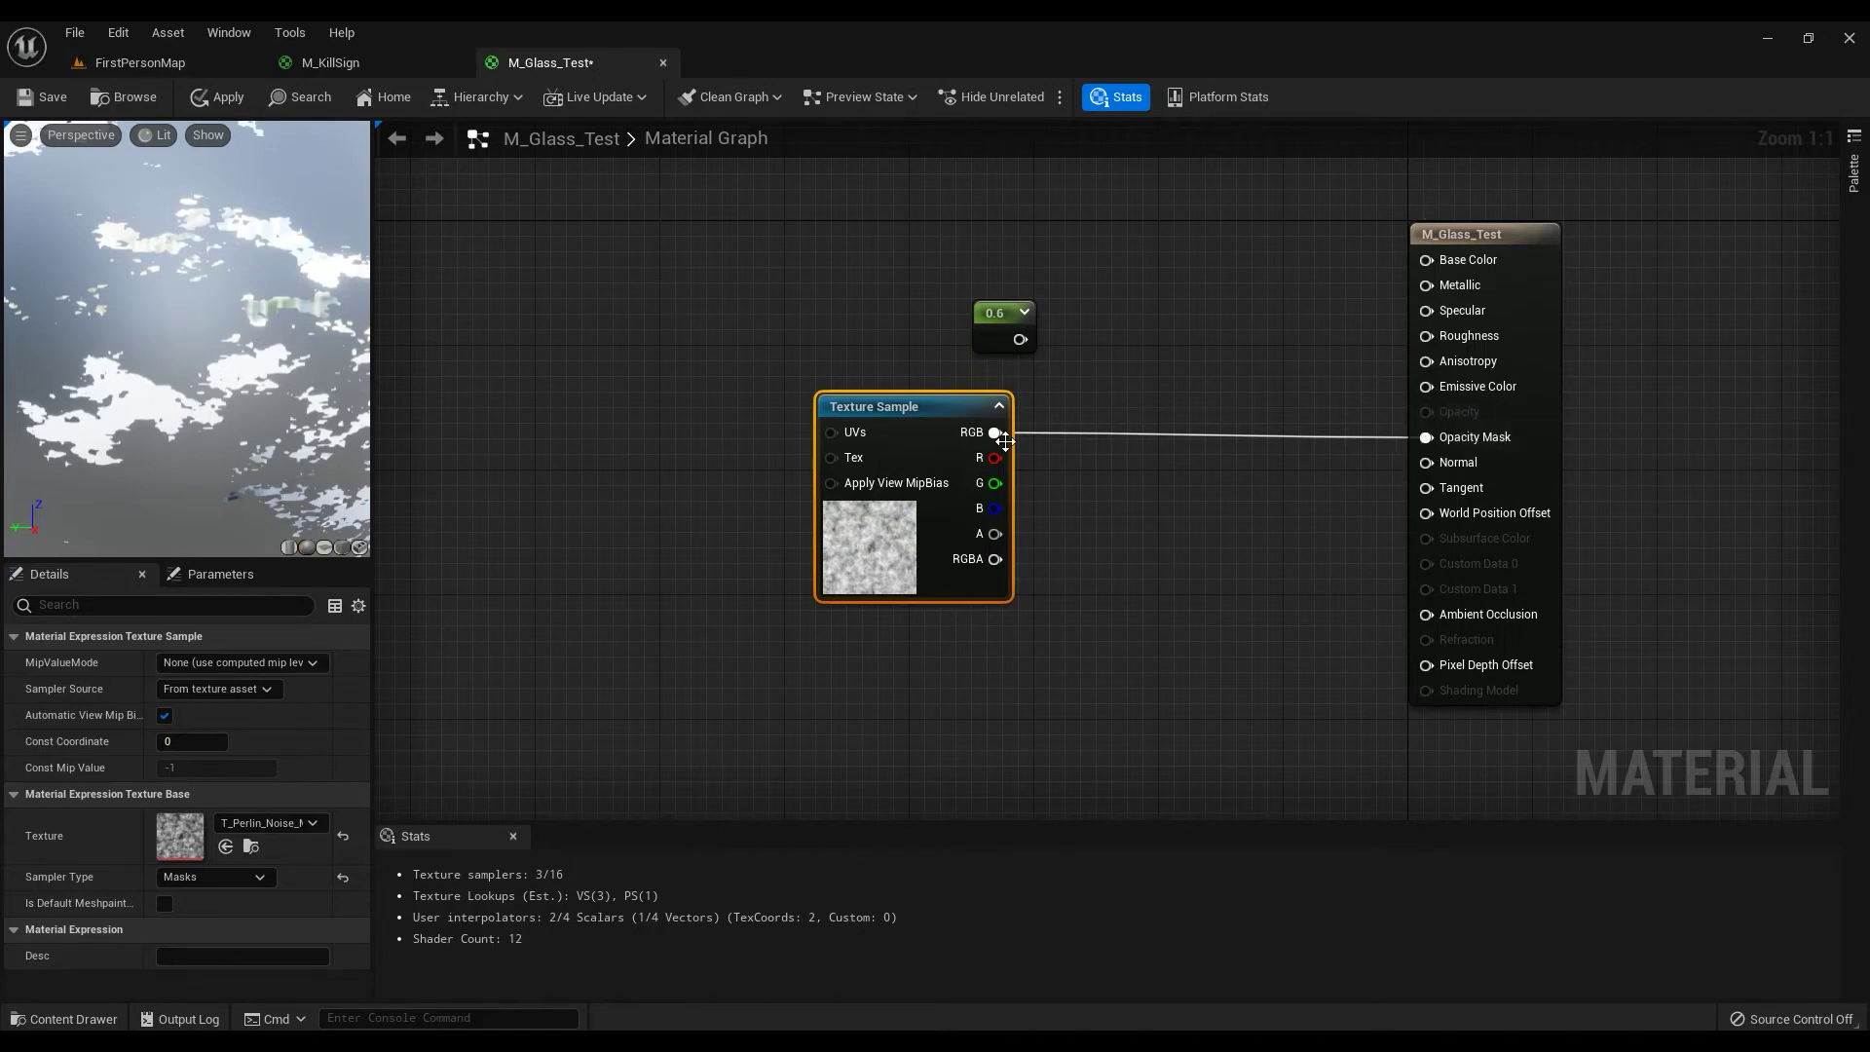
Set the Blend Mode back to Translucent and nudge the Texture Sample node.
{"action": "left_click", "coordinate": [1476, 437]}
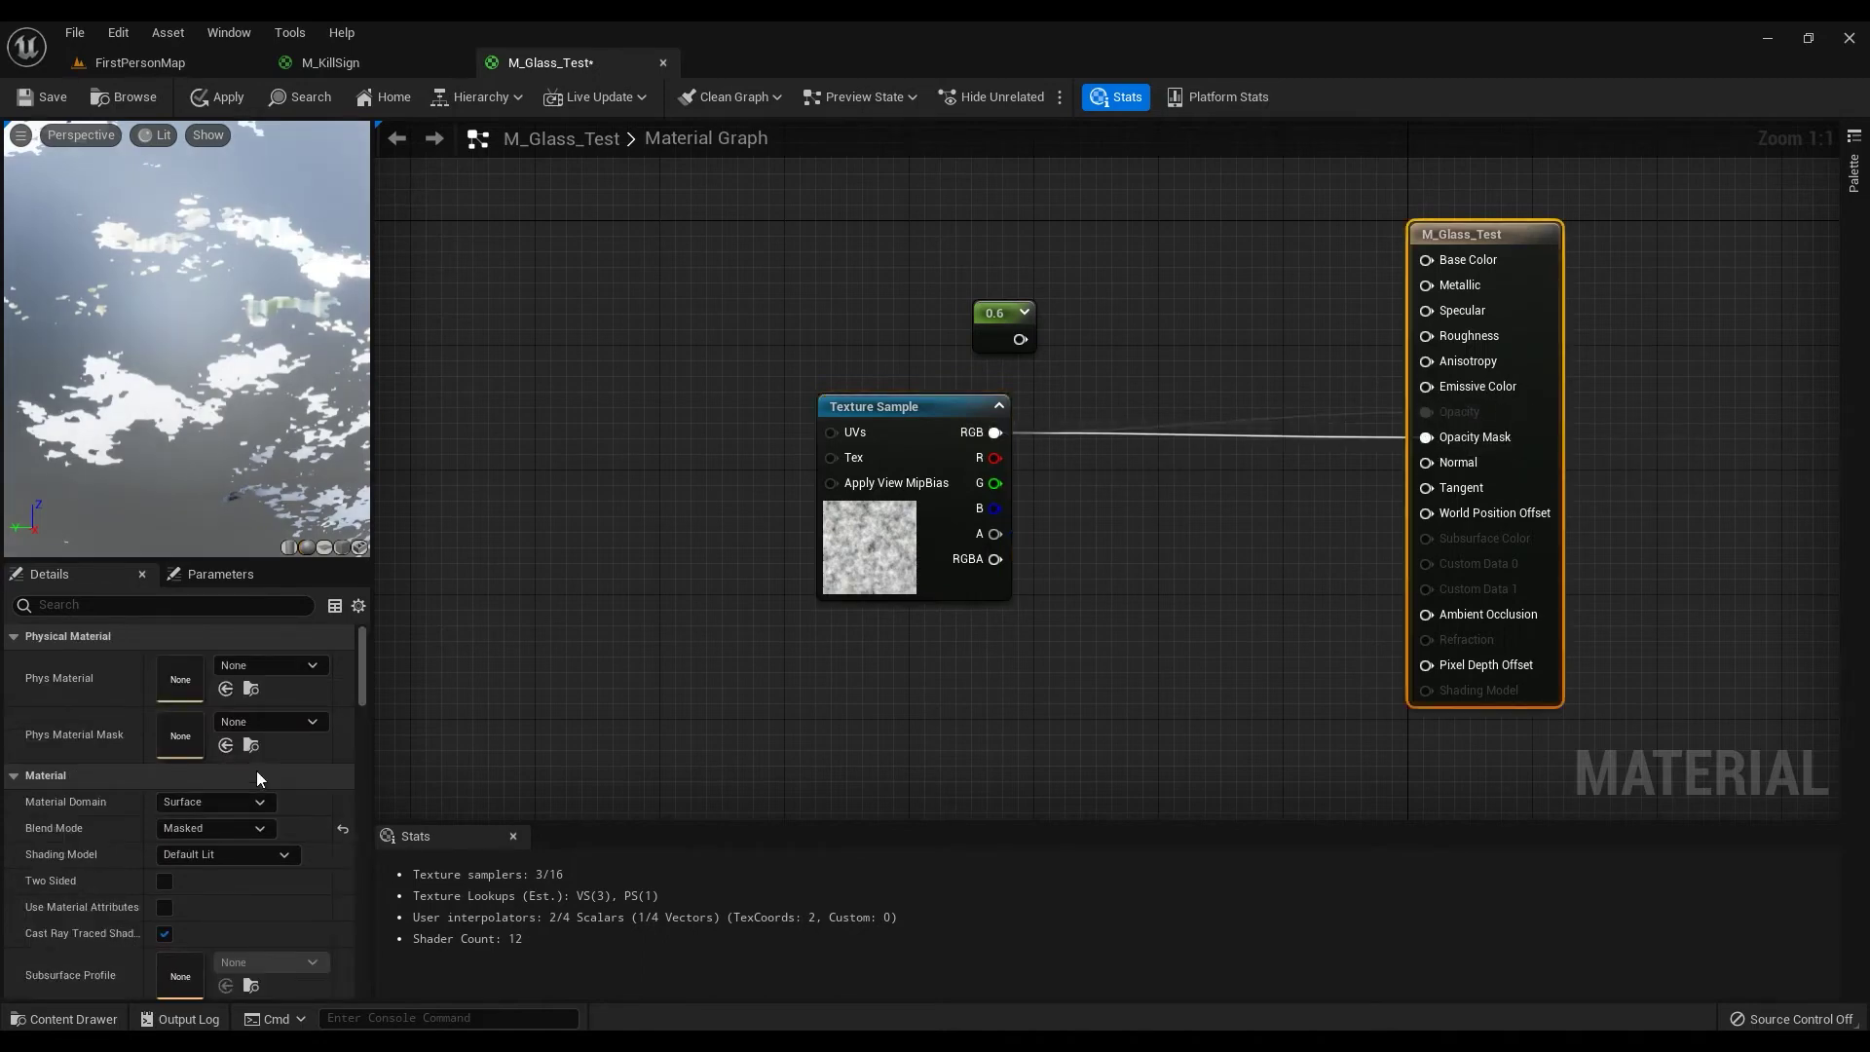
{"action": "left_click", "coordinate": [195, 825]}
{"action": "left_click", "coordinate": [207, 886]}
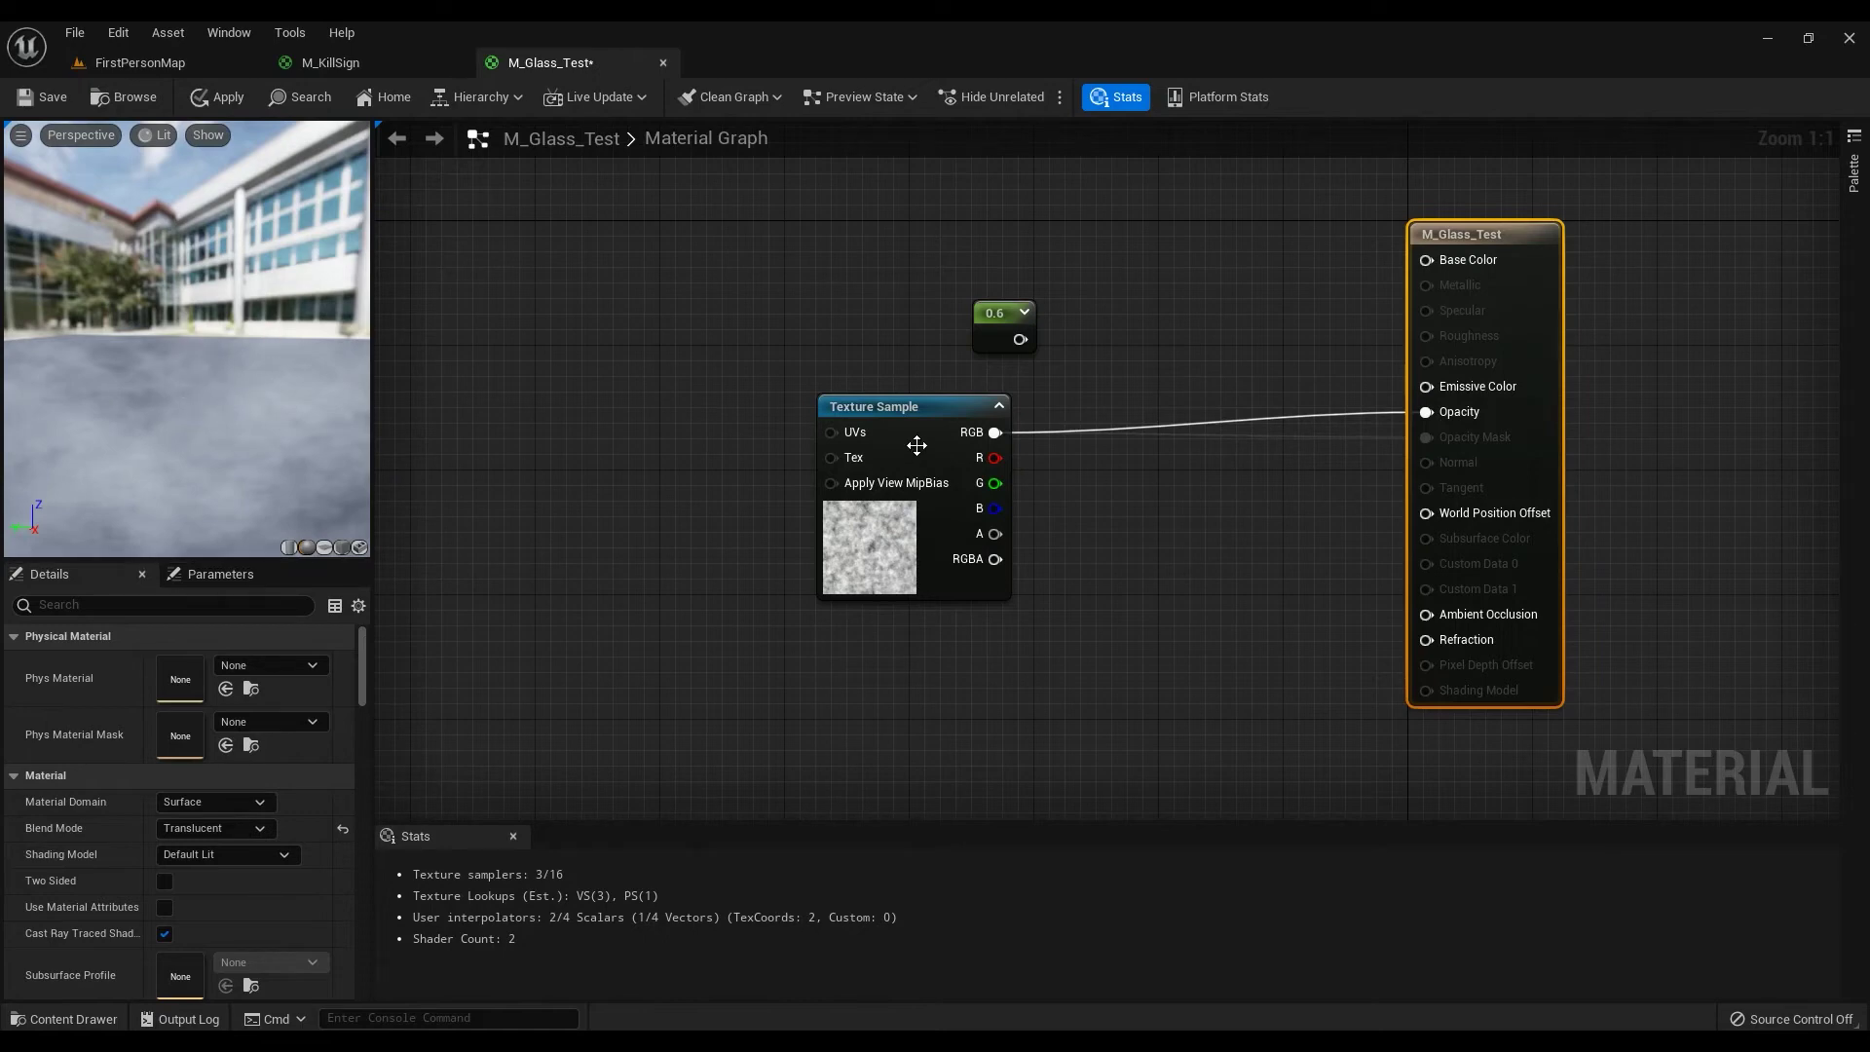
{"action": "left_click_drag", "start_coordinate": [935, 413], "coordinate": [921, 396]}
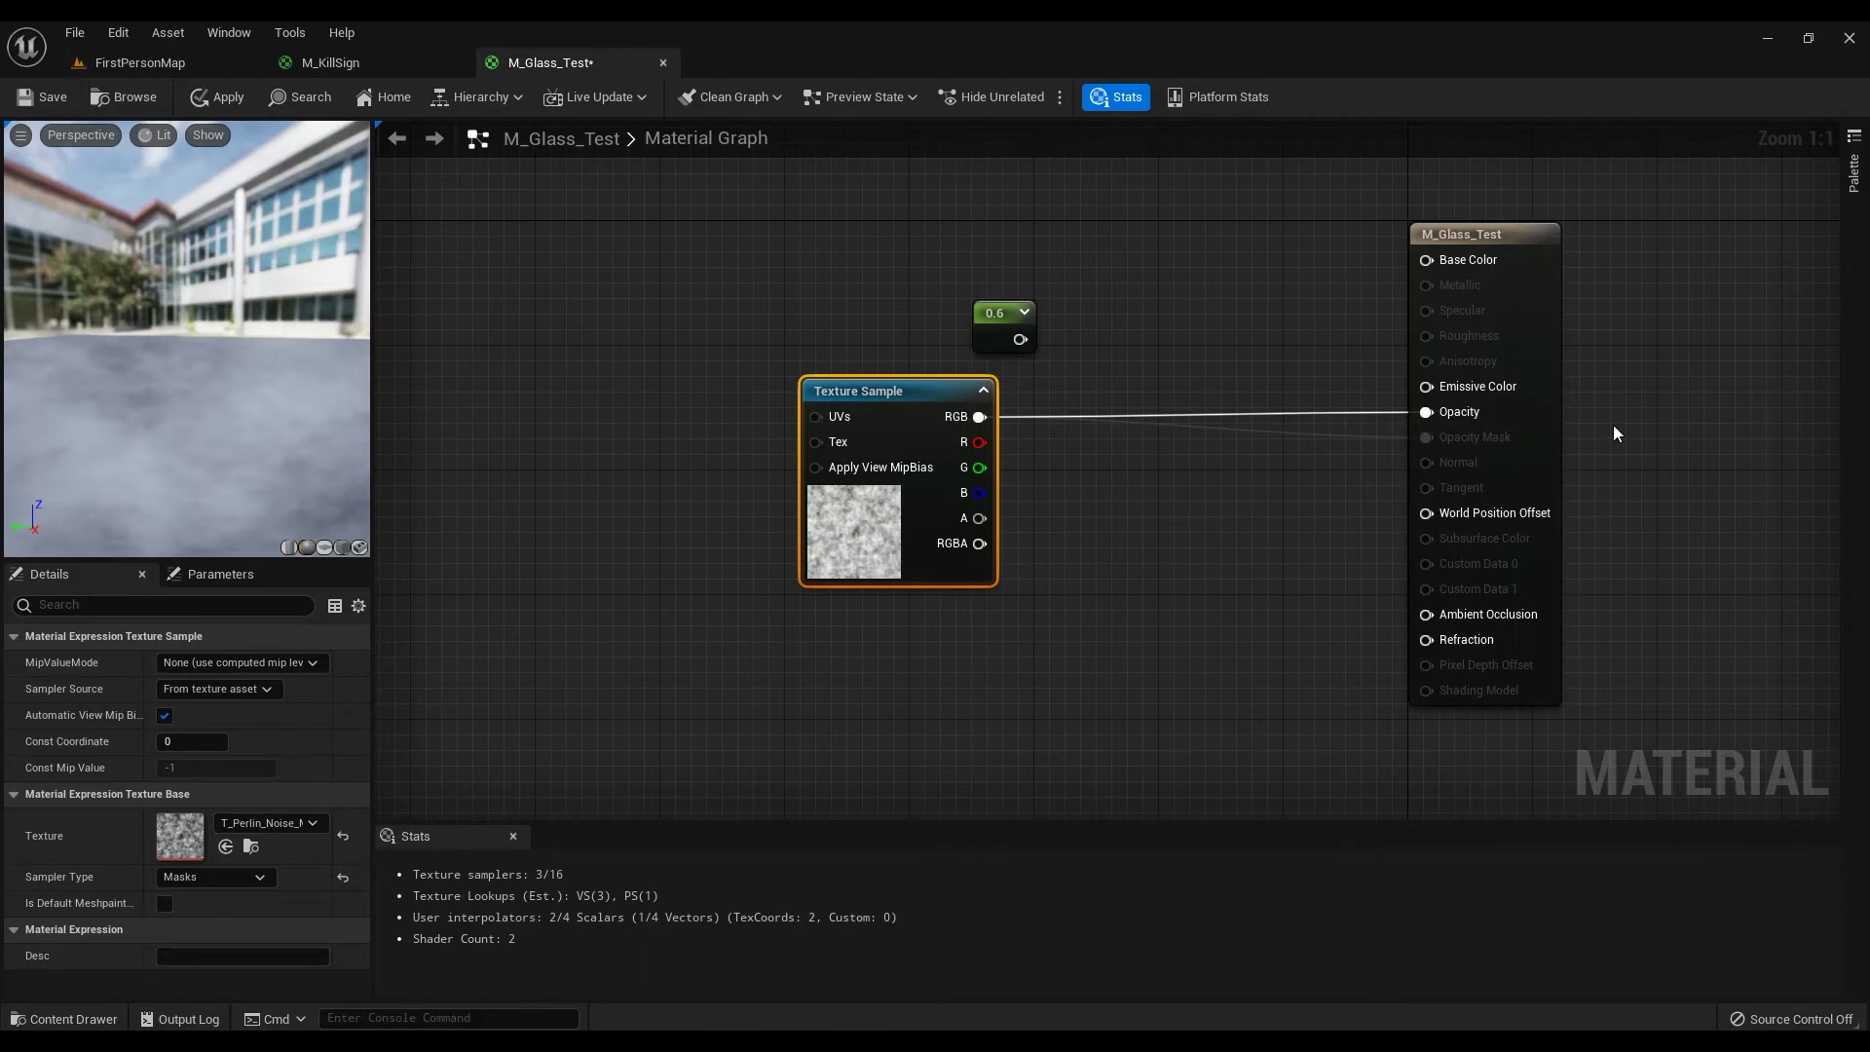
Frame the translucent preview sphere and apply the material changes with Ctrl+S.
{"action": "left_click", "coordinate": [1536, 406]}
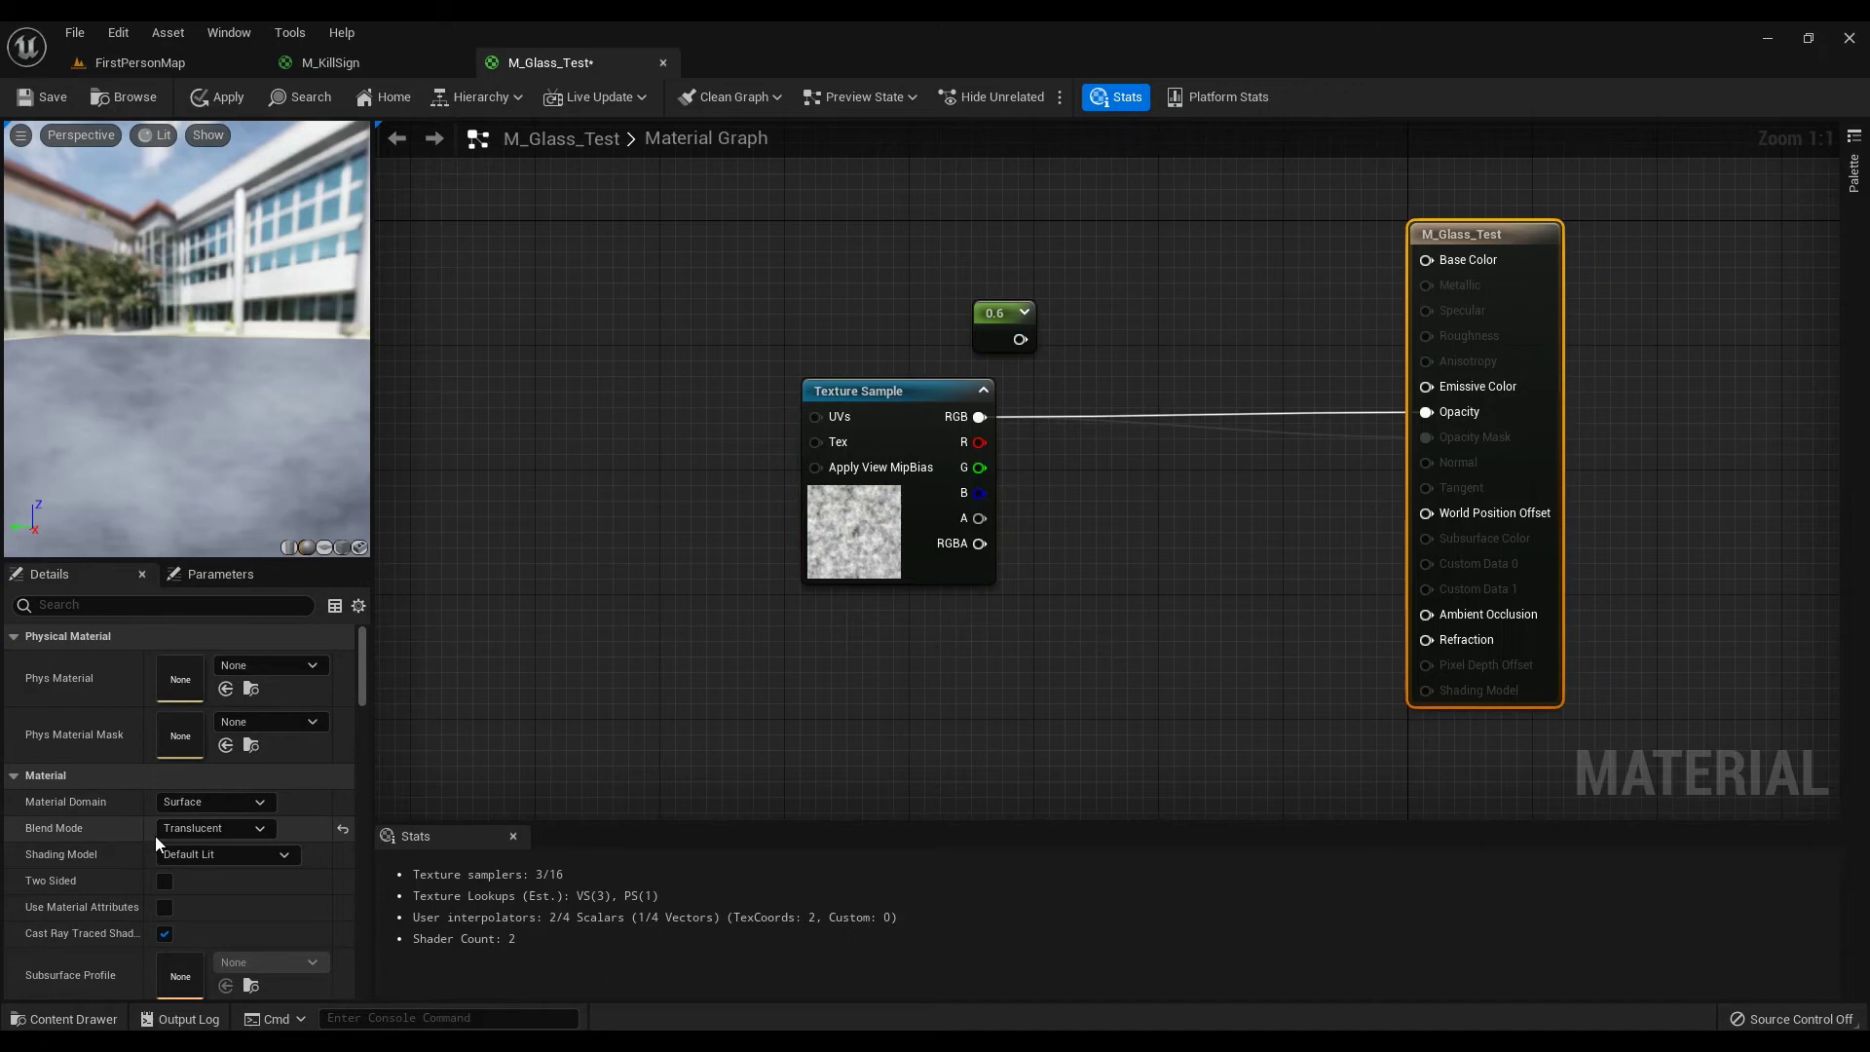
{"action": "scroll", "coordinate": [243, 535], "scroll_direction": "down", "scroll_amount": 5}
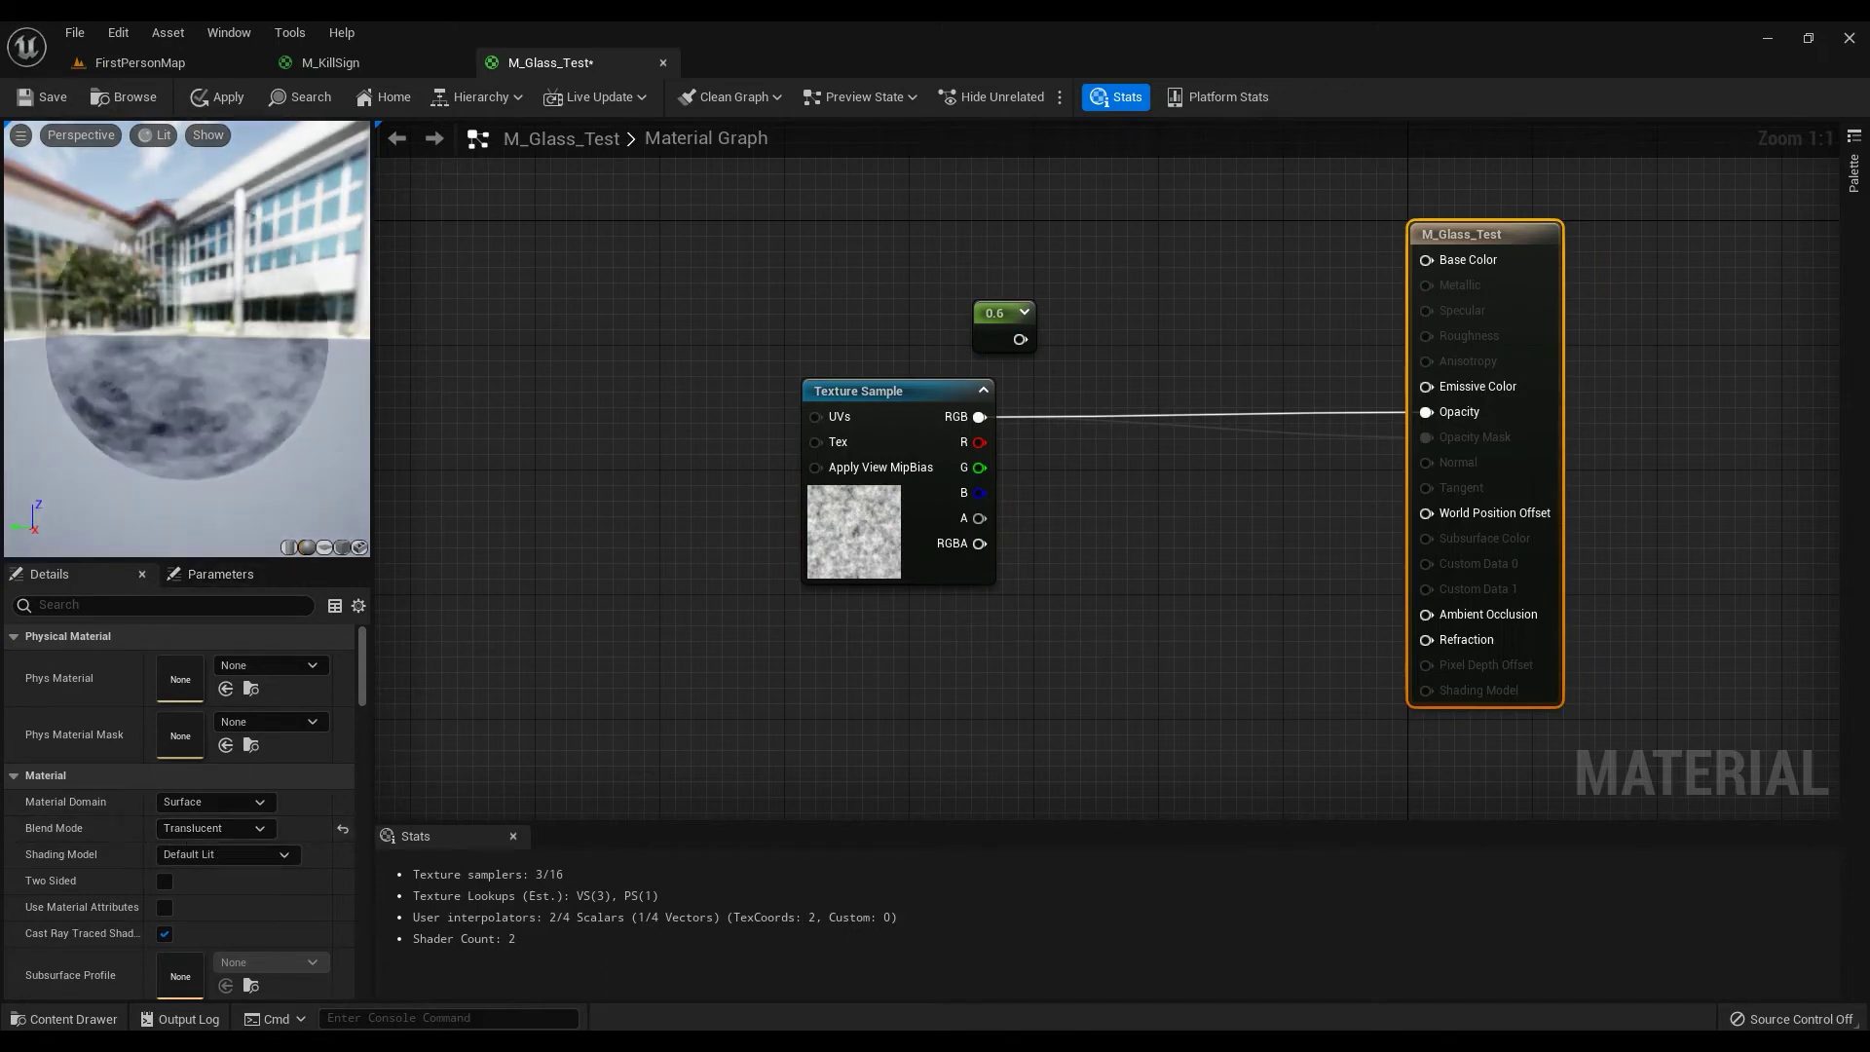
{"action": "left_click_drag", "start_coordinate": [165, 438], "coordinate": [164, 439]}
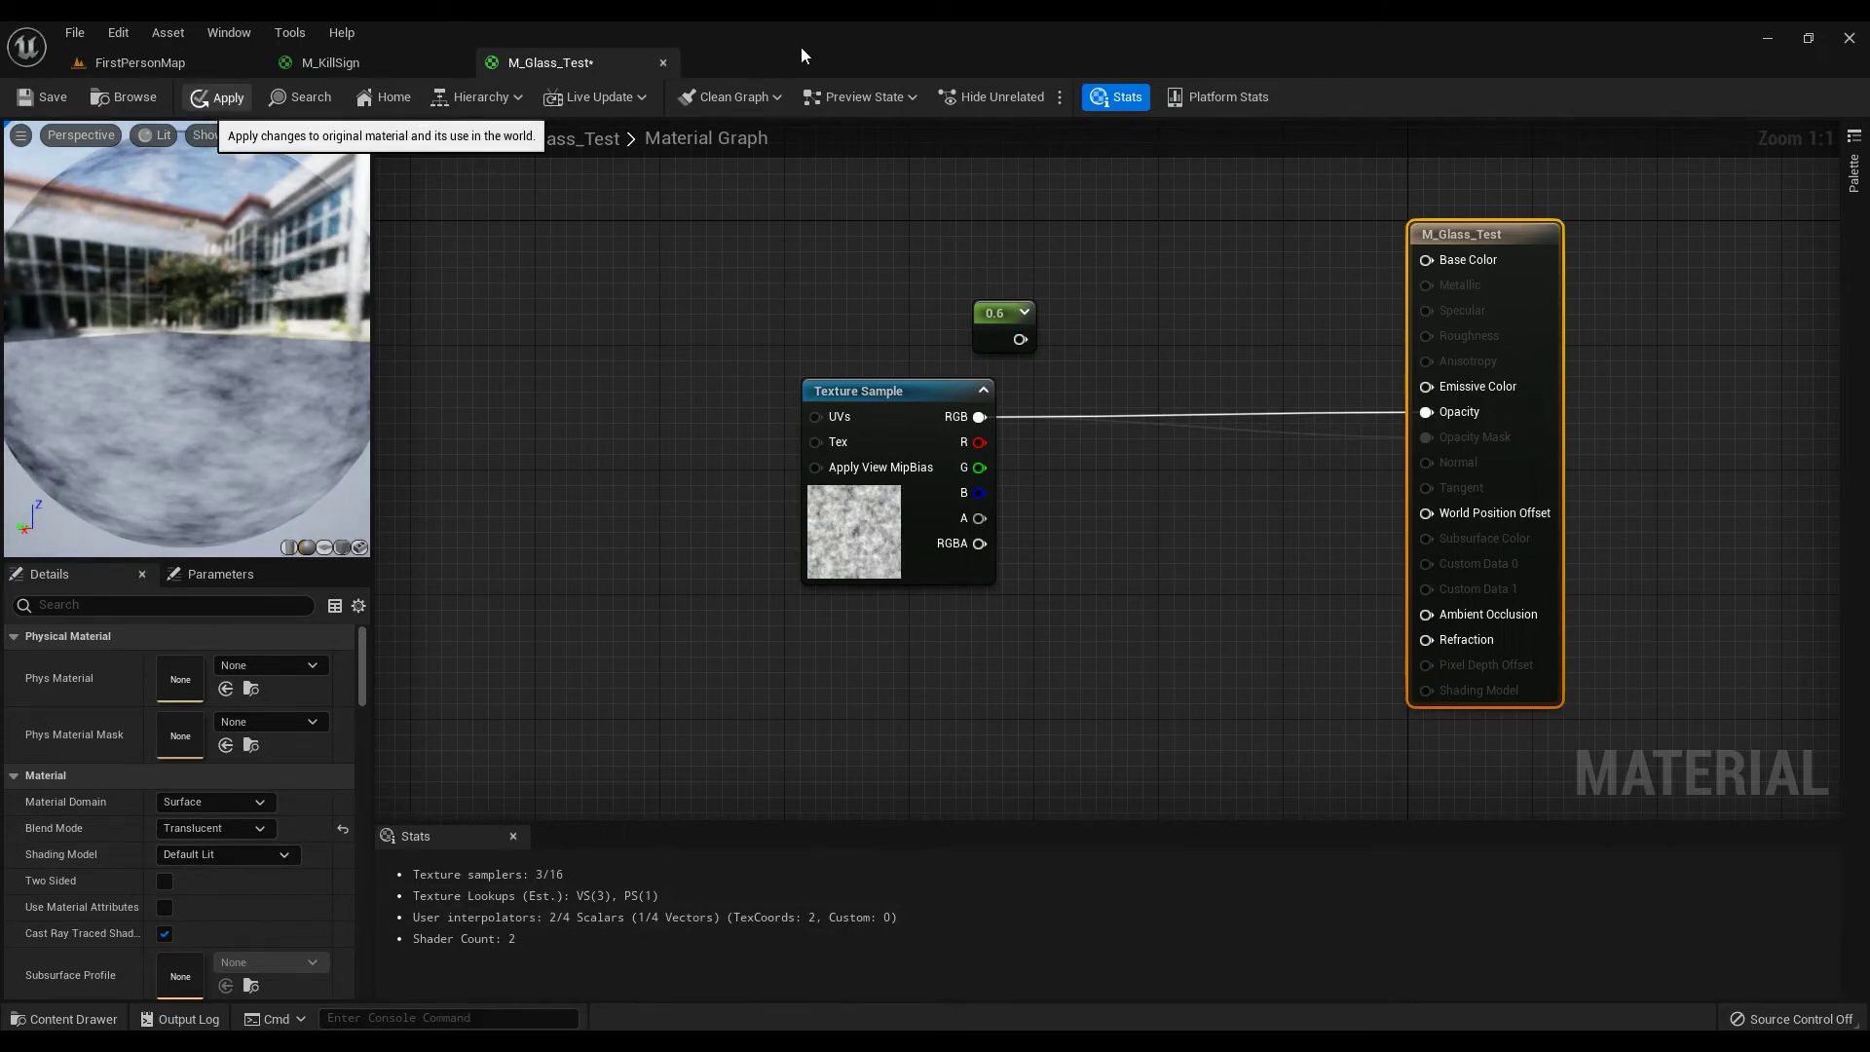
{"action": "key", "text": "ctrl+s"}
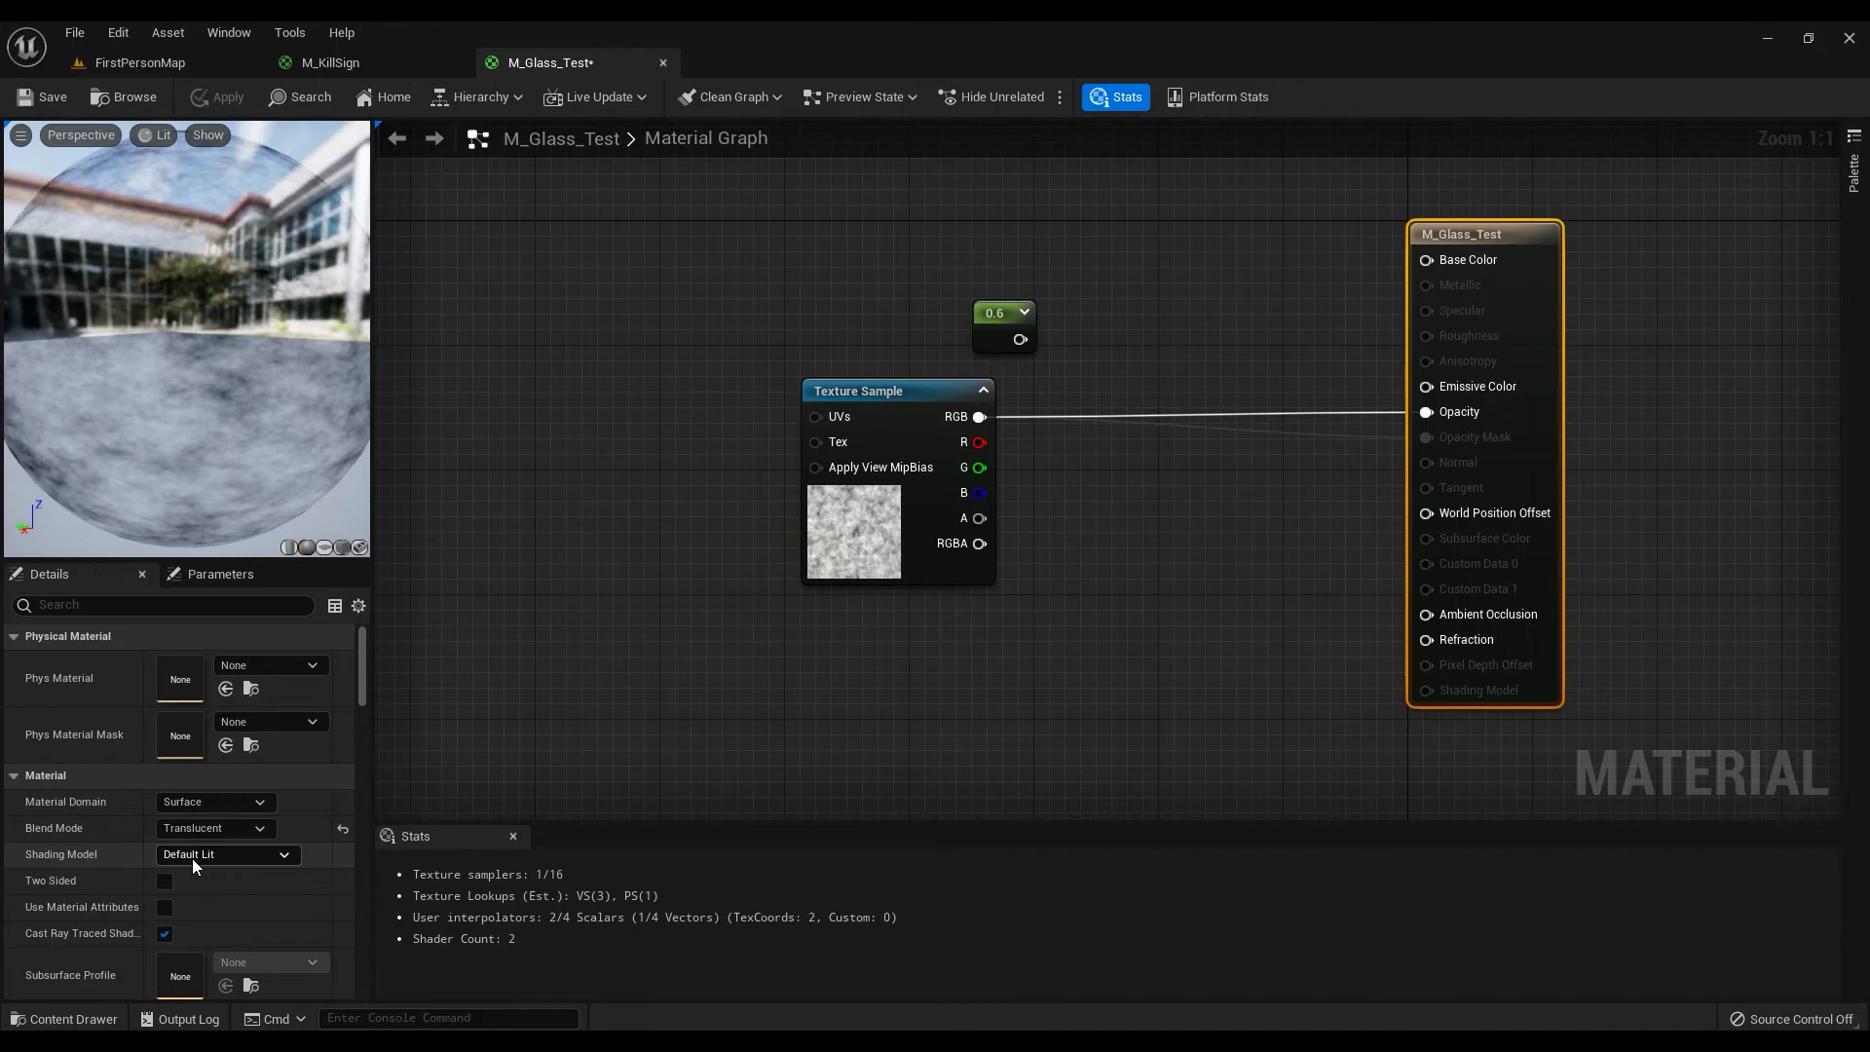
Set the Shading Model to Unlit and orbit the preview around the glass sphere.
{"action": "left_click", "coordinate": [220, 856]}
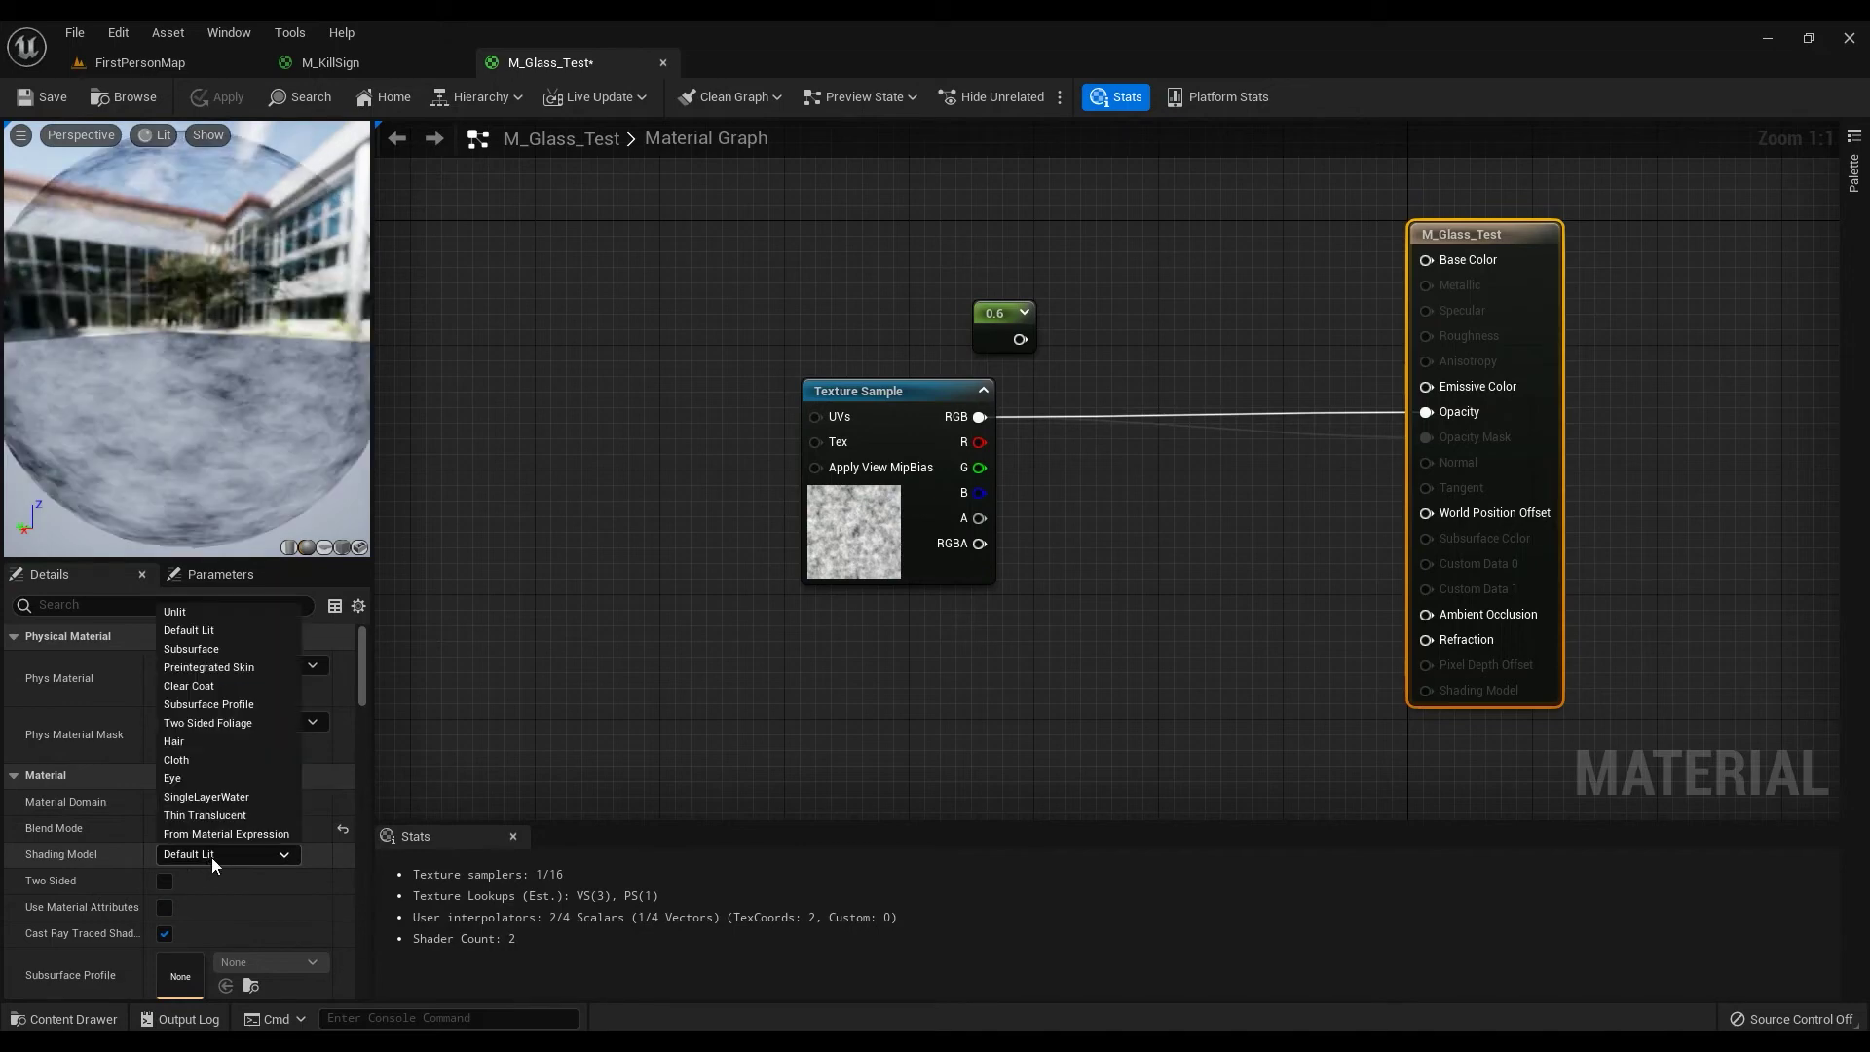
{"action": "left_click", "coordinate": [180, 612]}
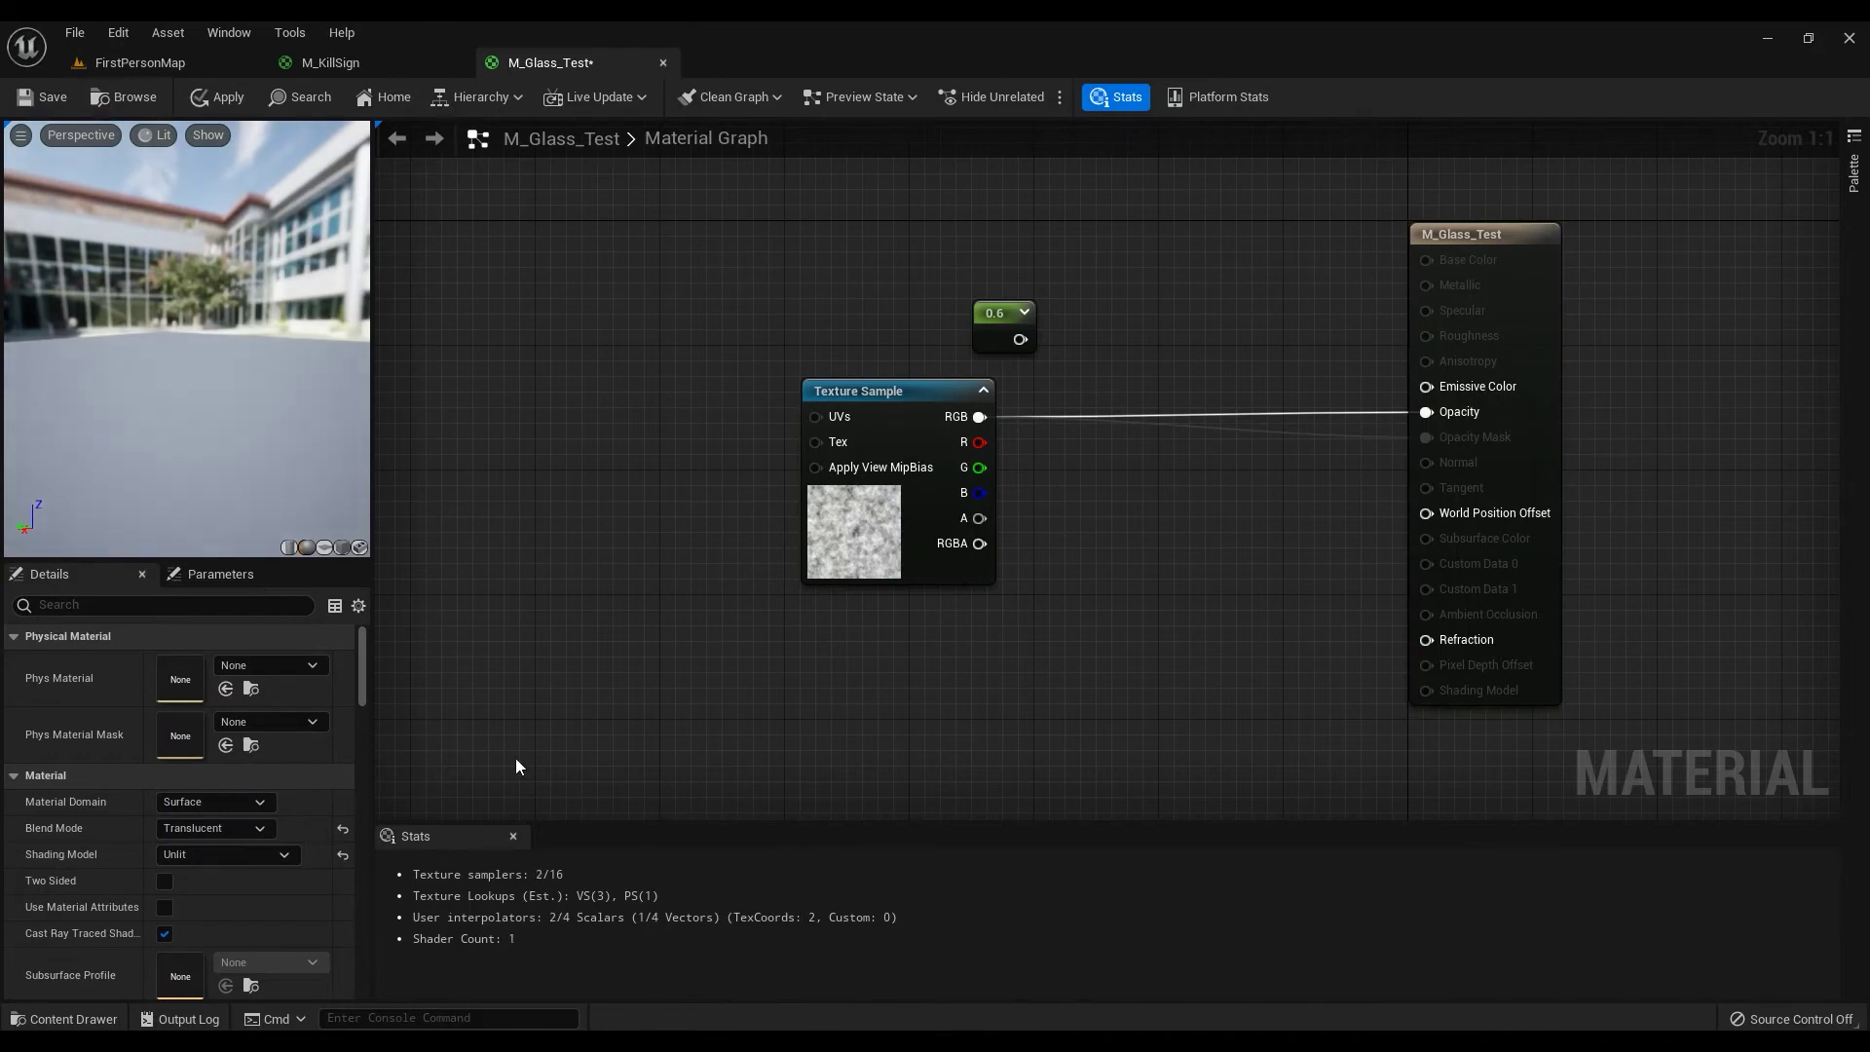
{"action": "left_click_drag", "start_coordinate": [158, 415], "coordinate": [348, 416]}
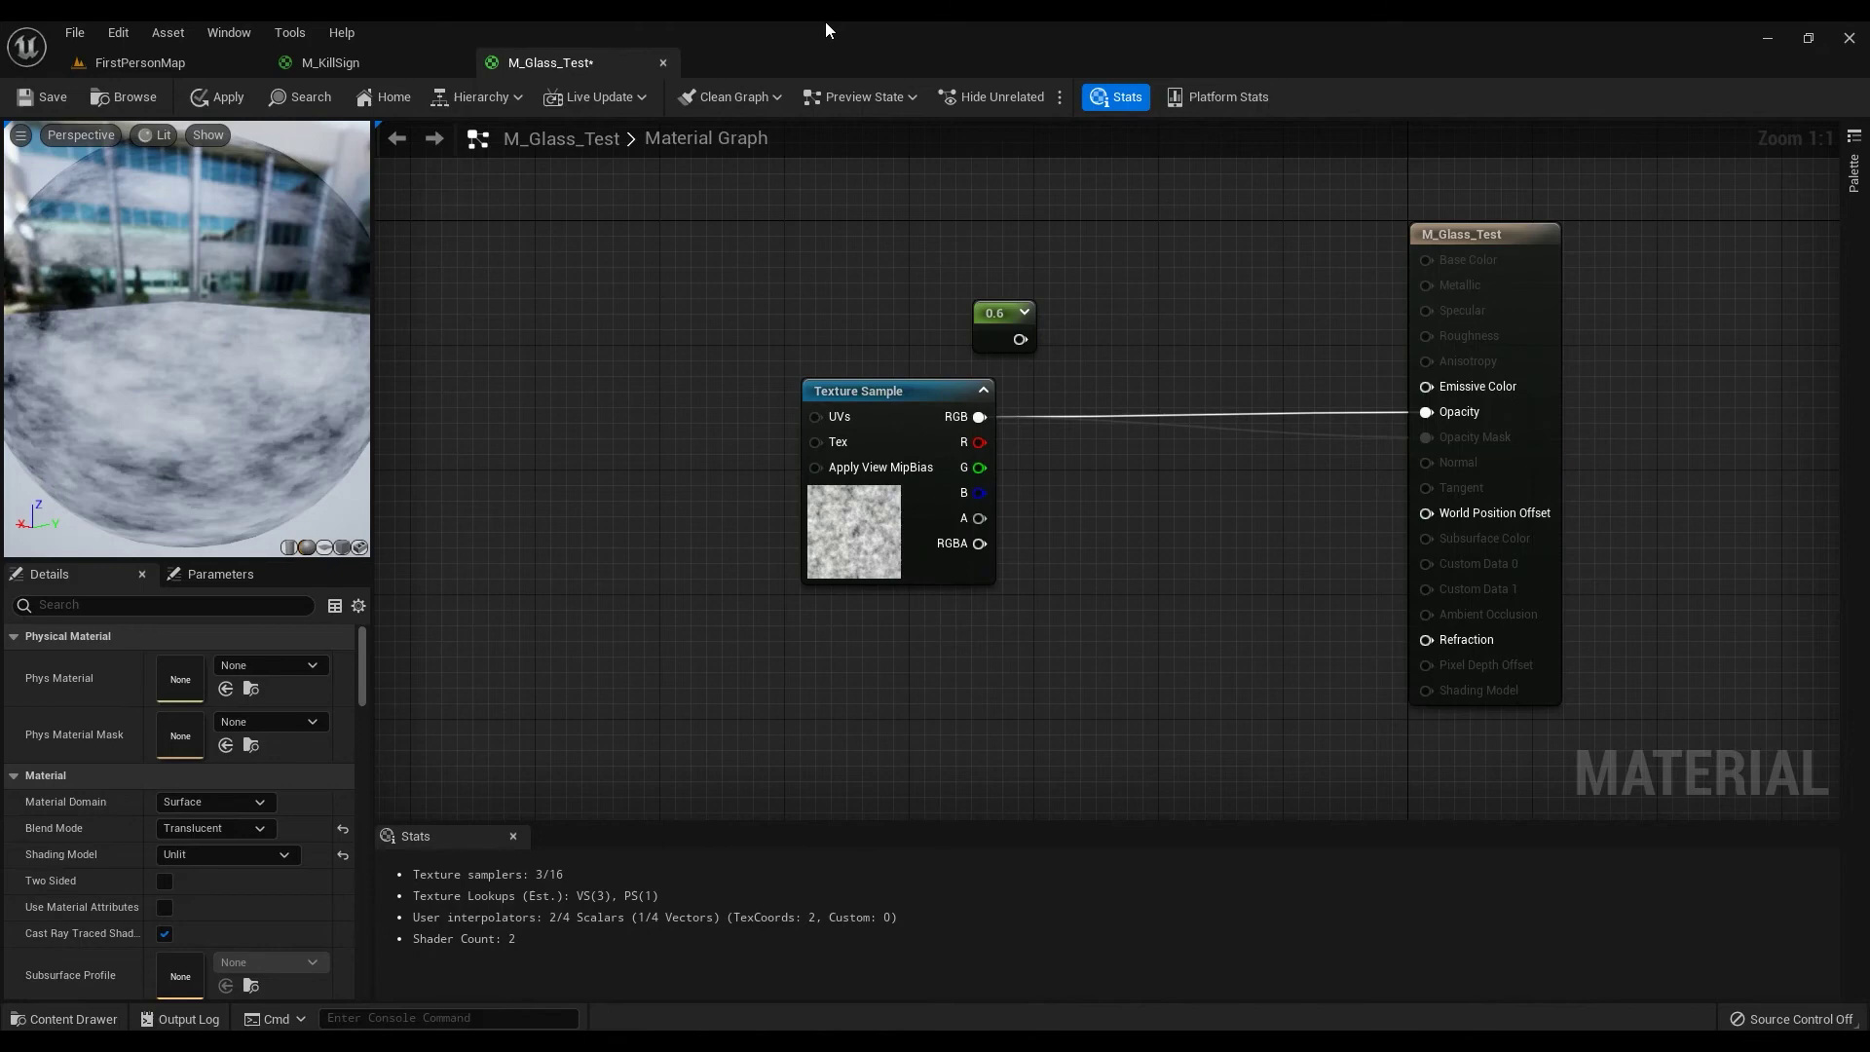
Compare Default Lit, return to Unlit, and nudge the 0.6 constant left.
{"action": "left_click", "coordinate": [196, 857]}
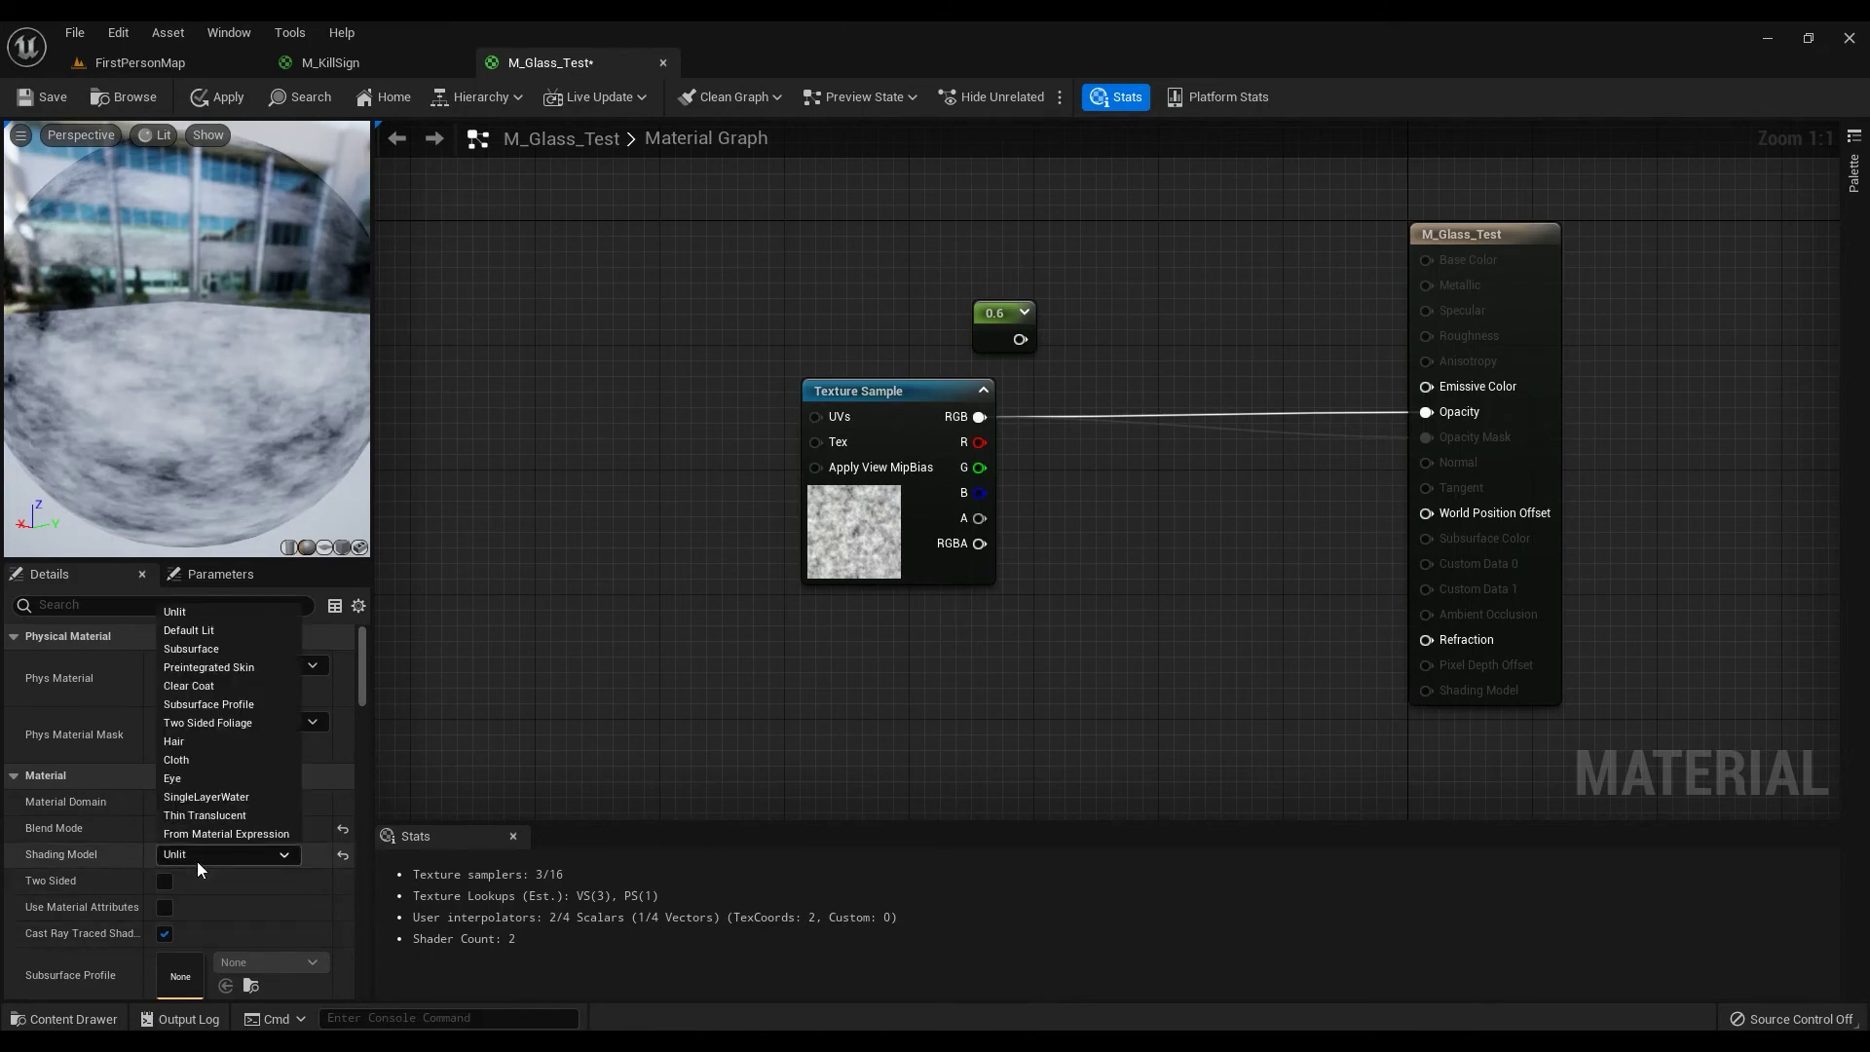
{"action": "left_click", "coordinate": [191, 632]}
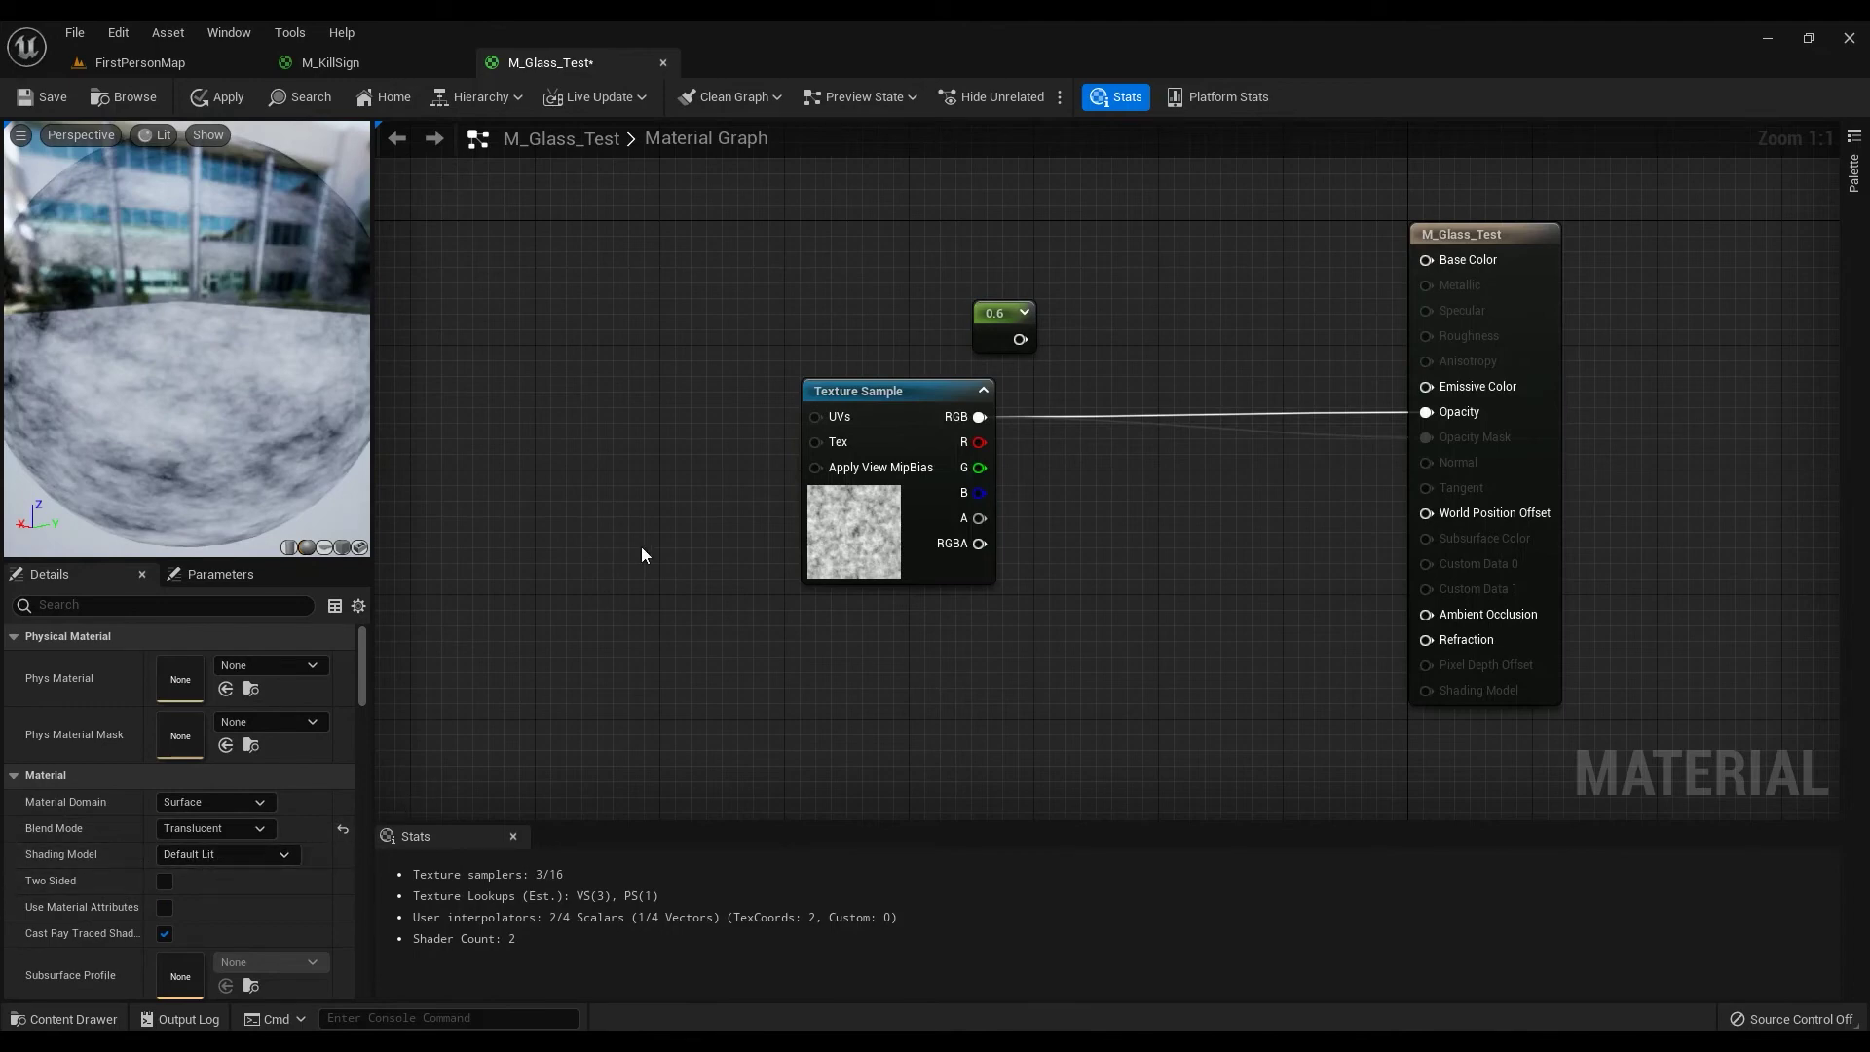
{"action": "left_click", "coordinate": [179, 857]}
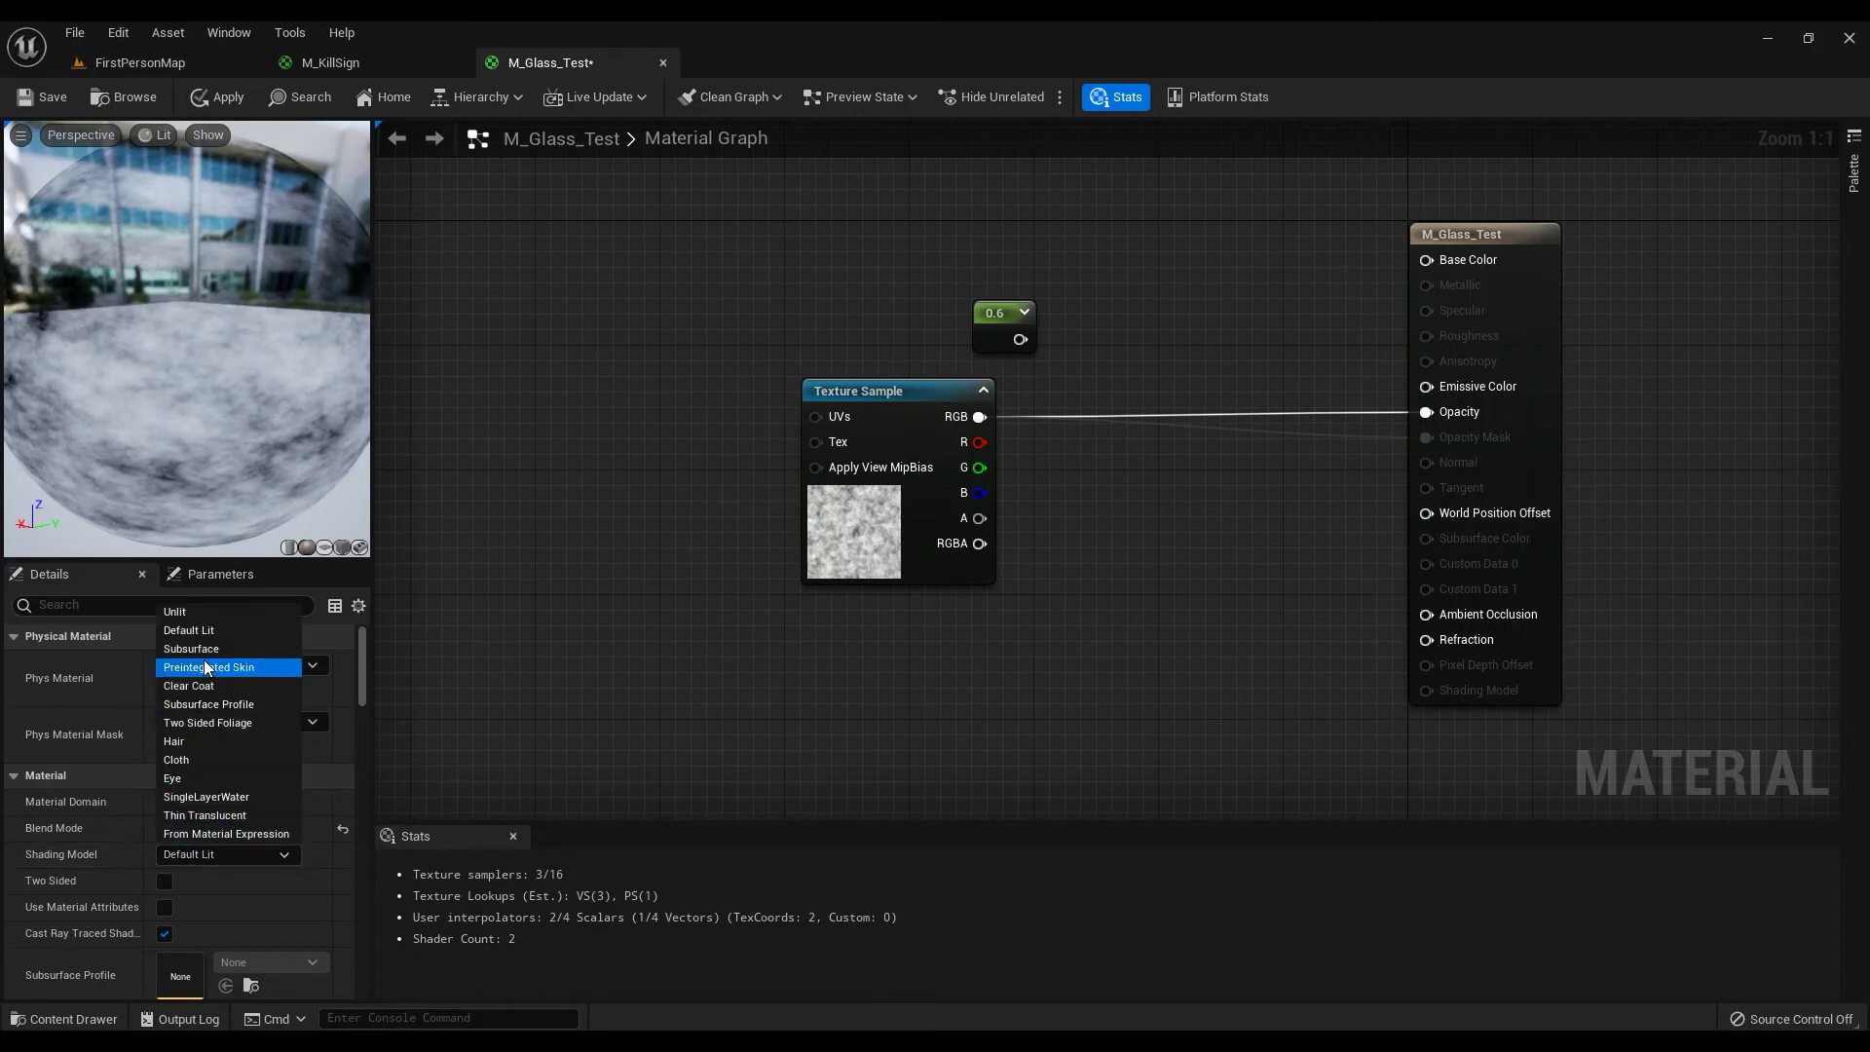
{"action": "left_click", "coordinate": [212, 610]}
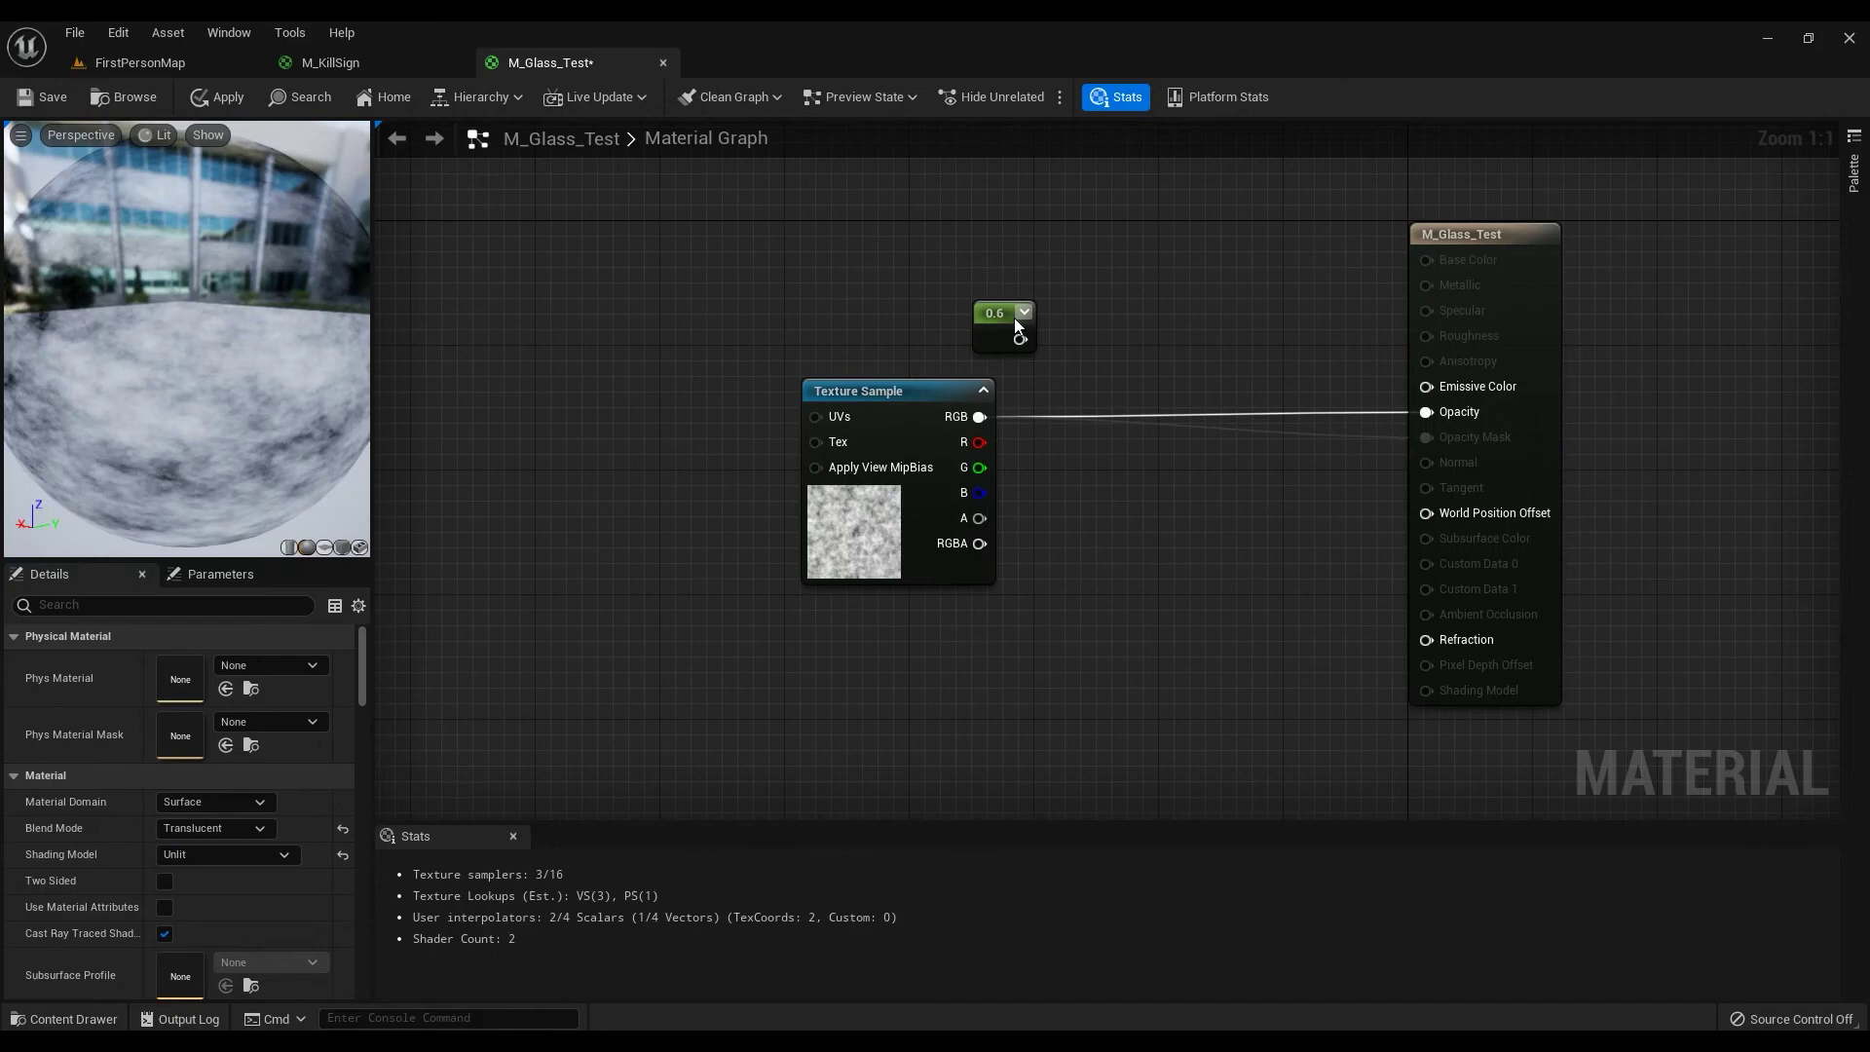
{"action": "left_click_drag", "start_coordinate": [1014, 317], "coordinate": [968, 333]}
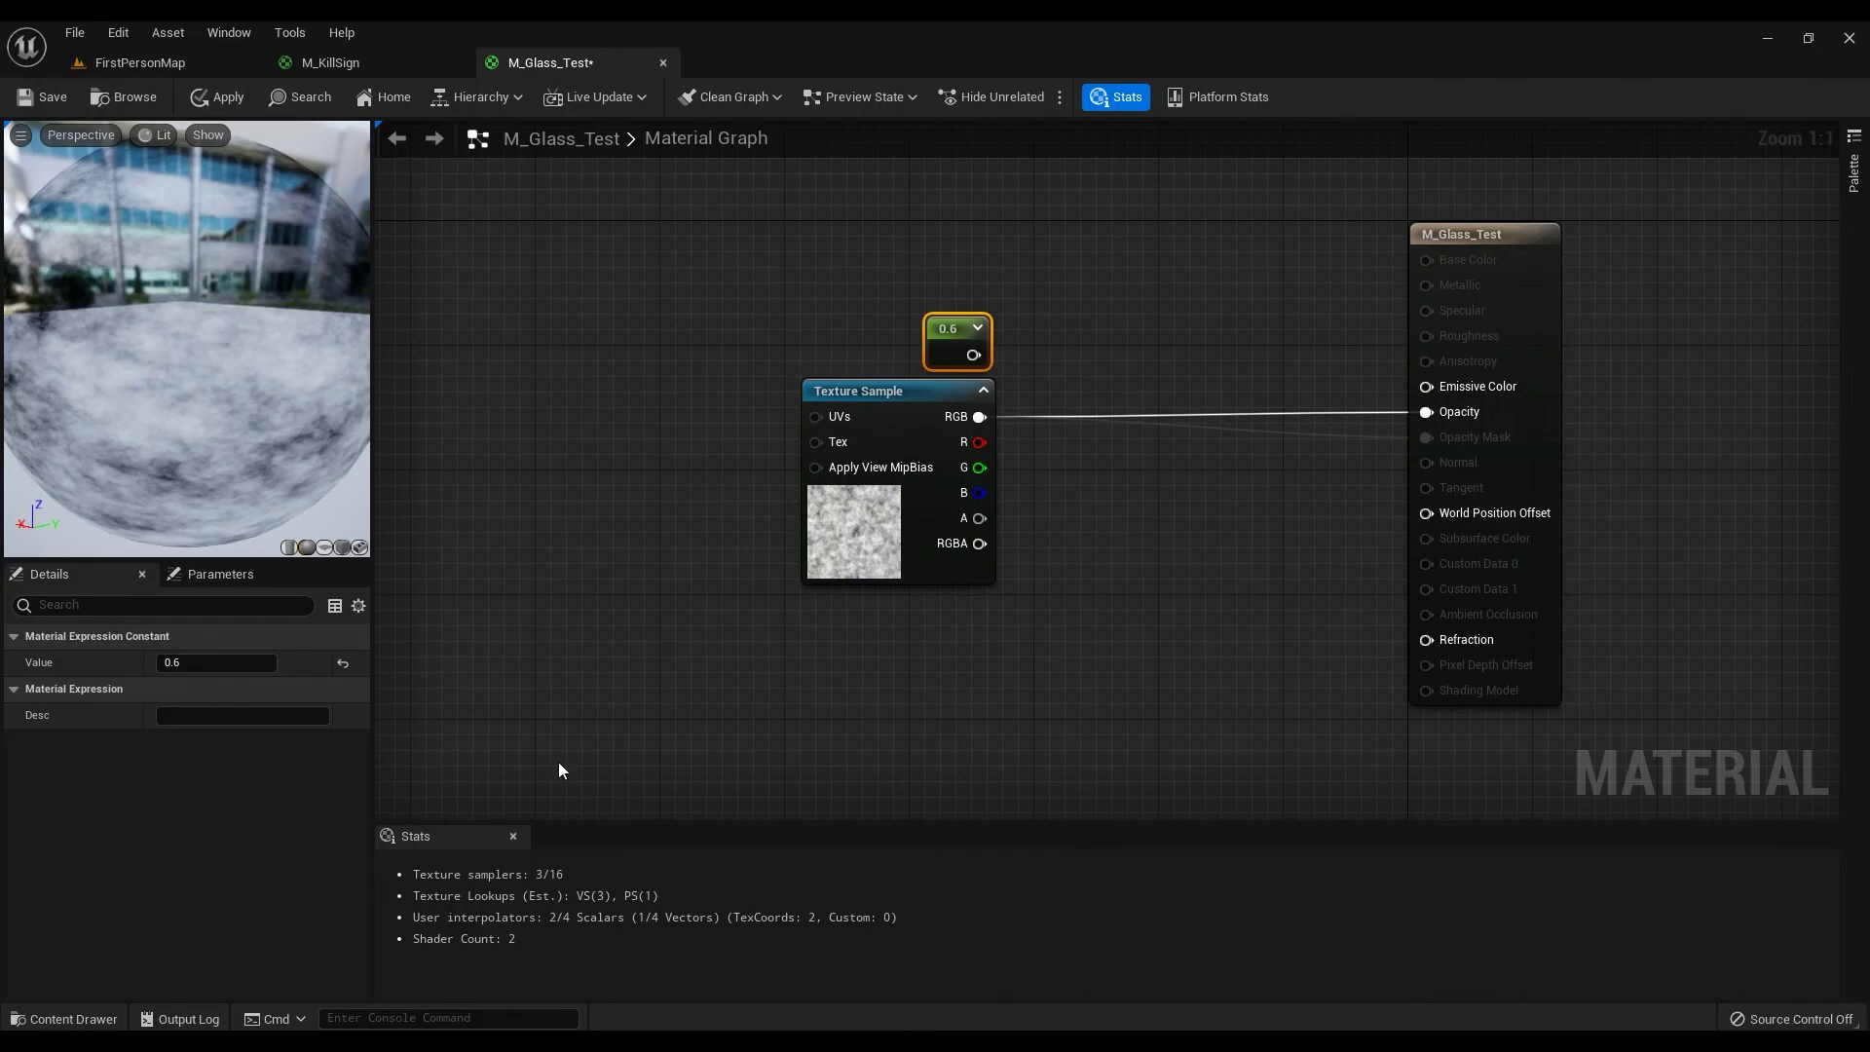
{"action": "left_click", "coordinate": [1516, 382]}
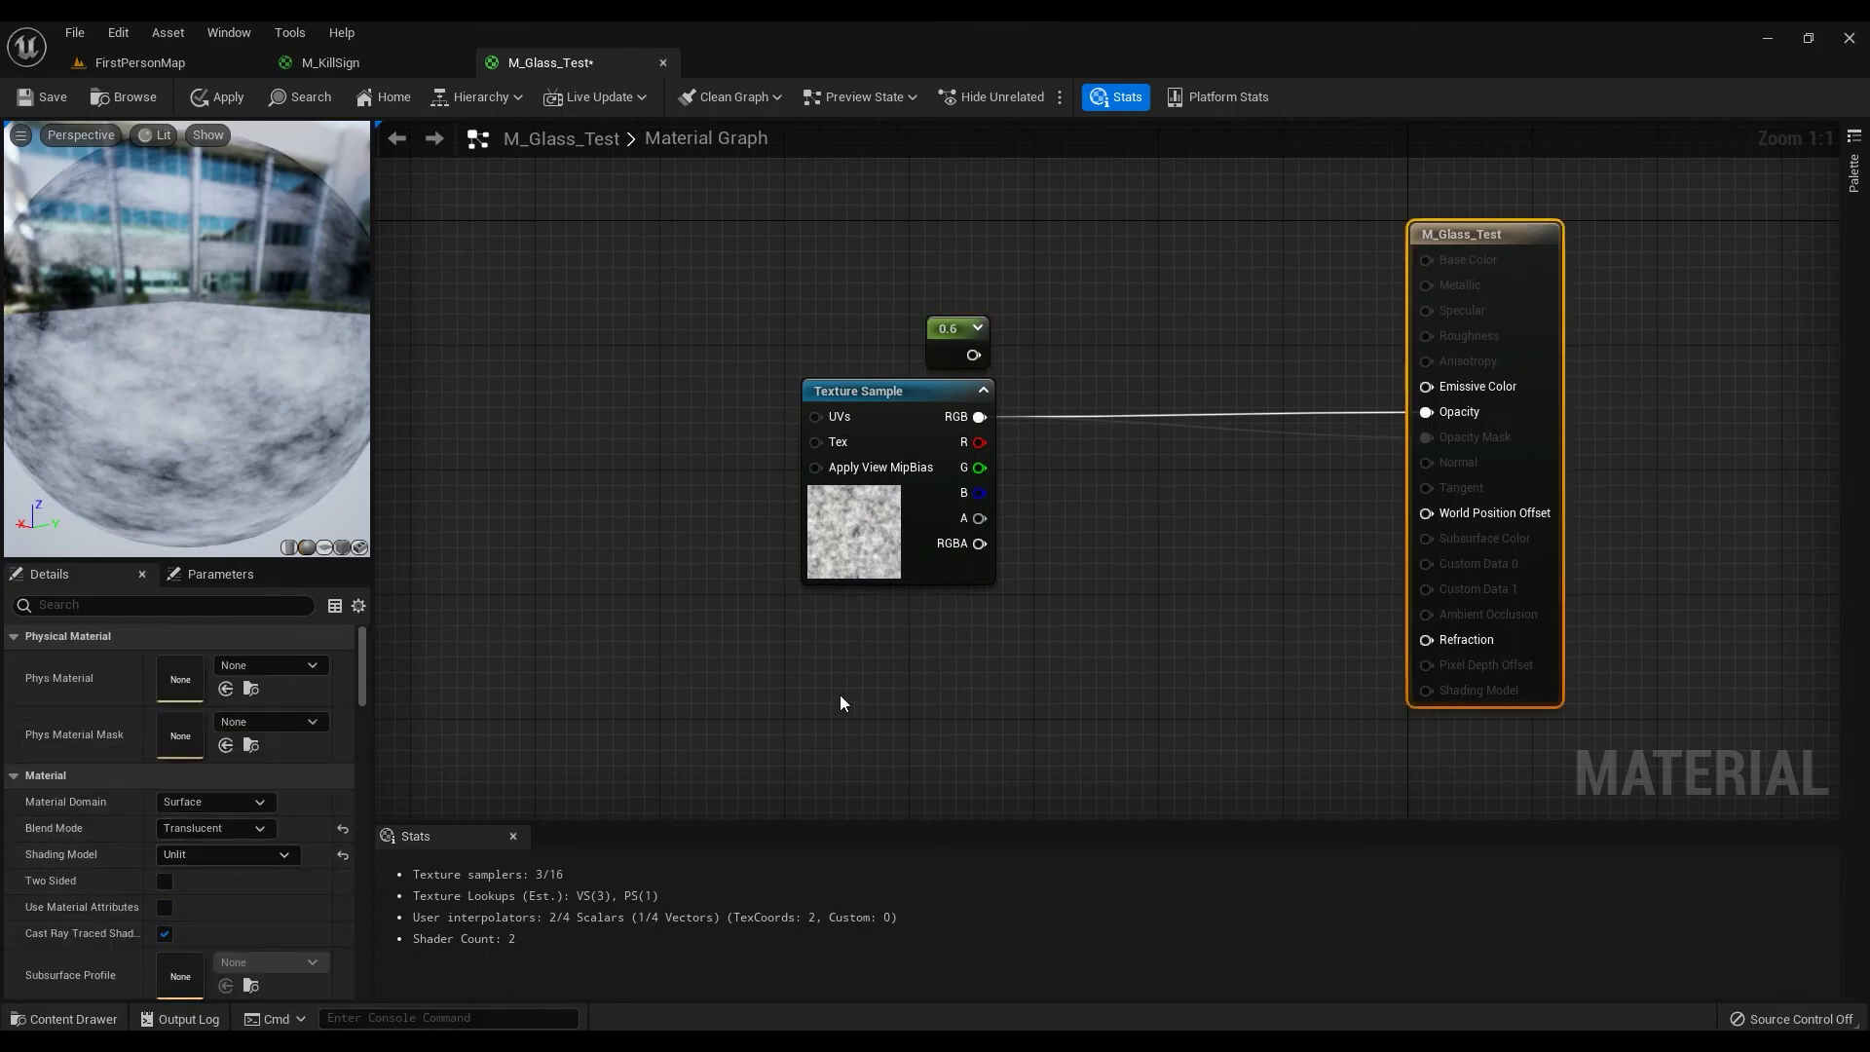
Set the Shading Model to Default Lit.
{"action": "scroll", "coordinate": [304, 769], "scroll_direction": "down", "scroll_amount": 10}
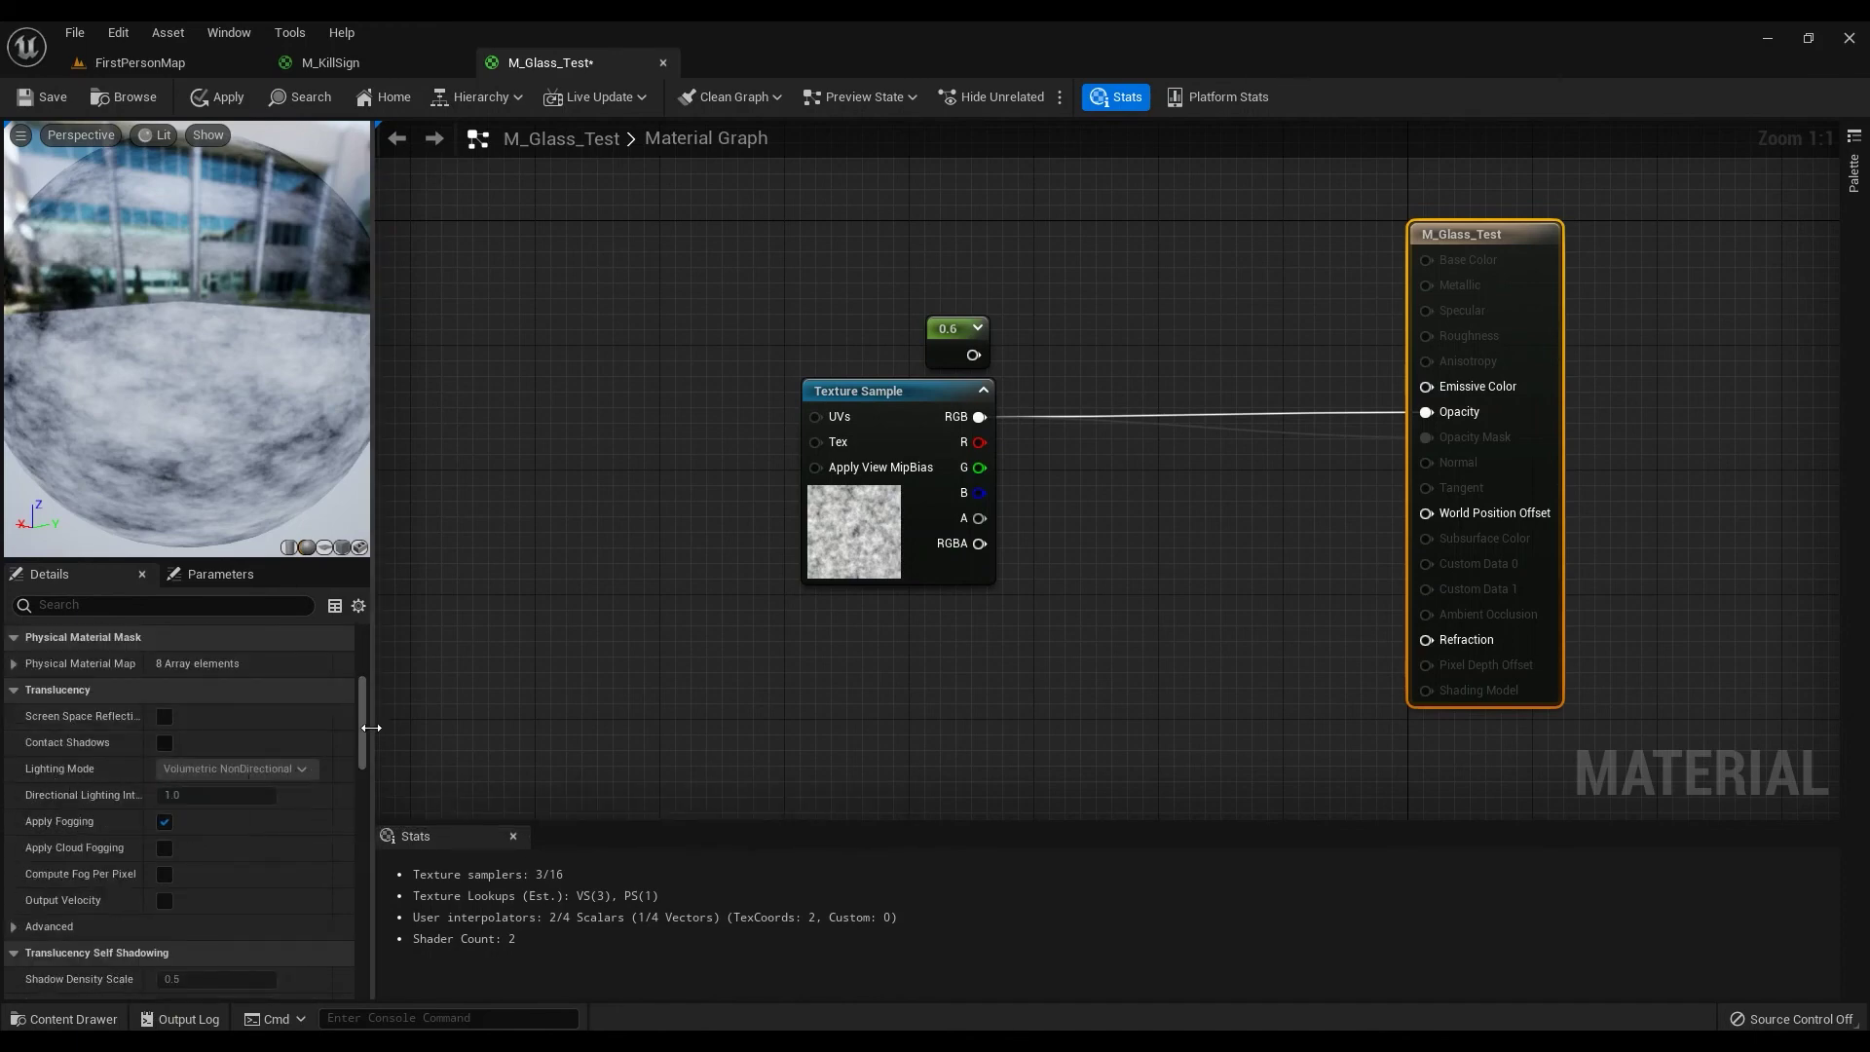
{"action": "left_click_drag", "start_coordinate": [364, 729], "coordinate": [361, 651]}
{"action": "left_click", "coordinate": [187, 853]}
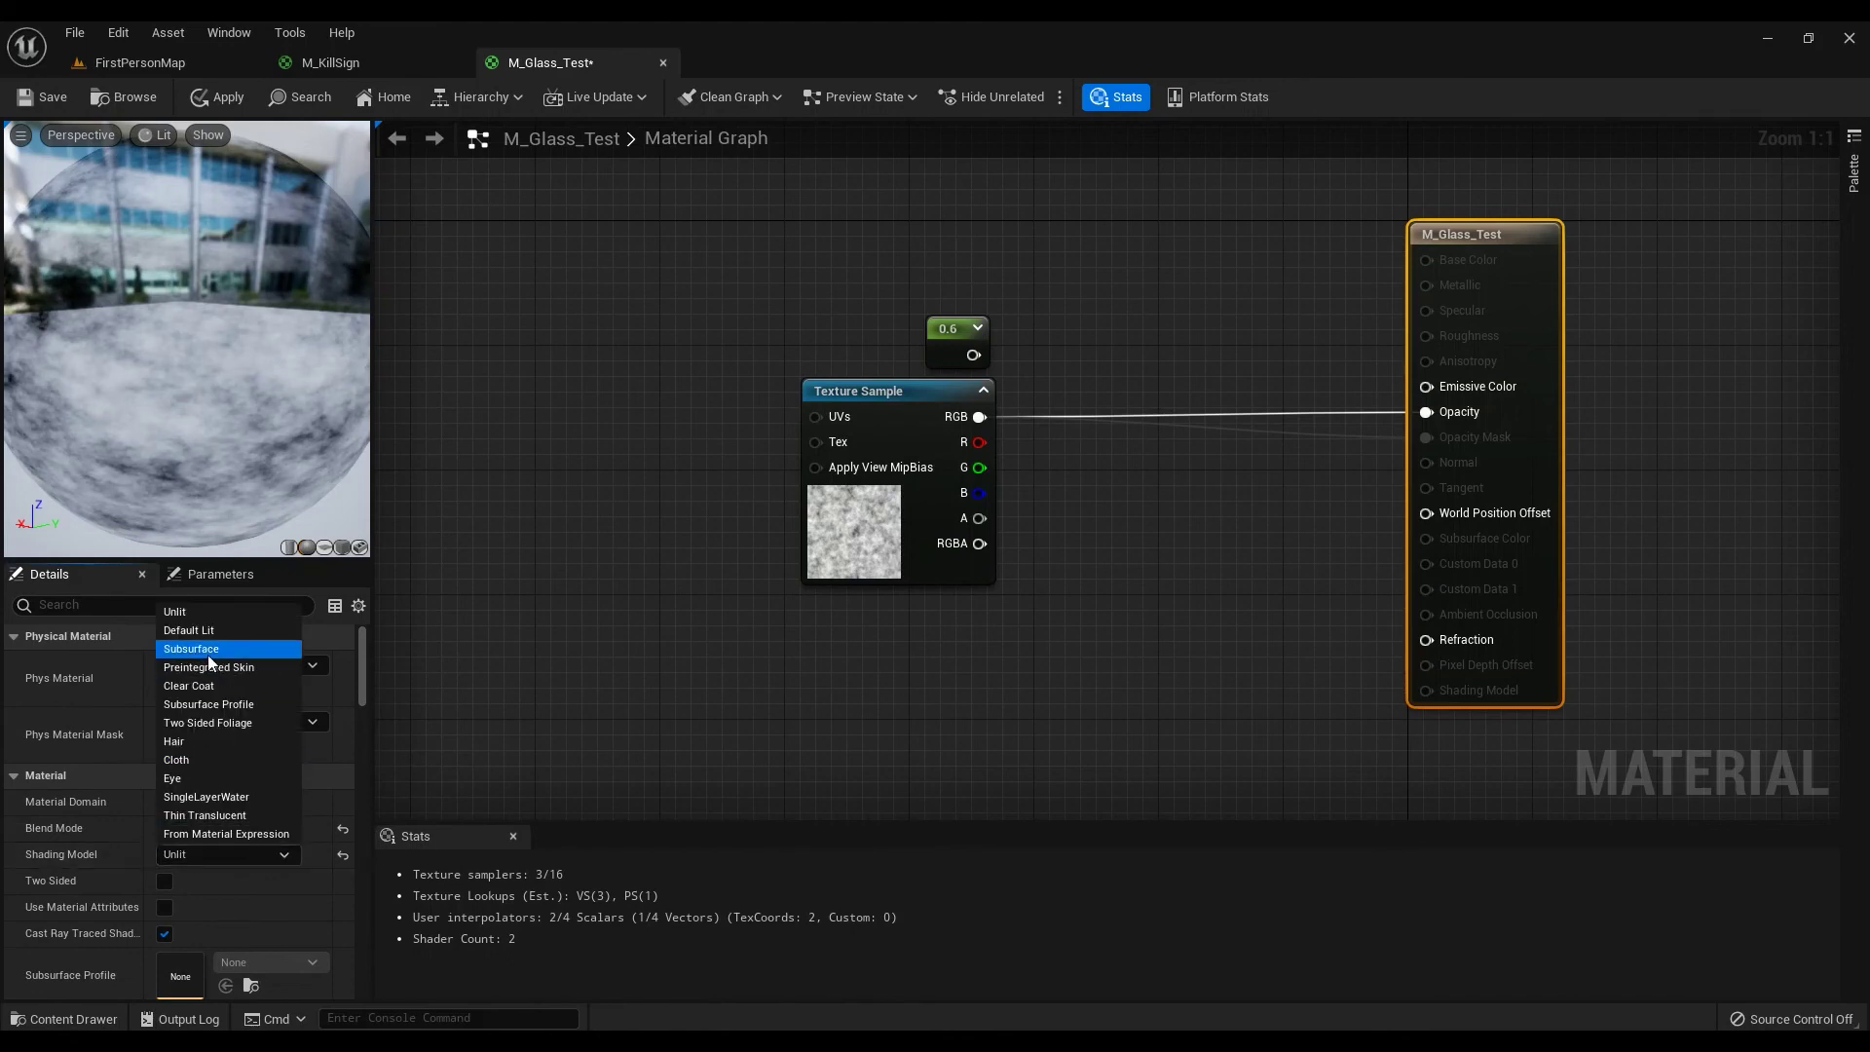
{"action": "left_click", "coordinate": [190, 631]}
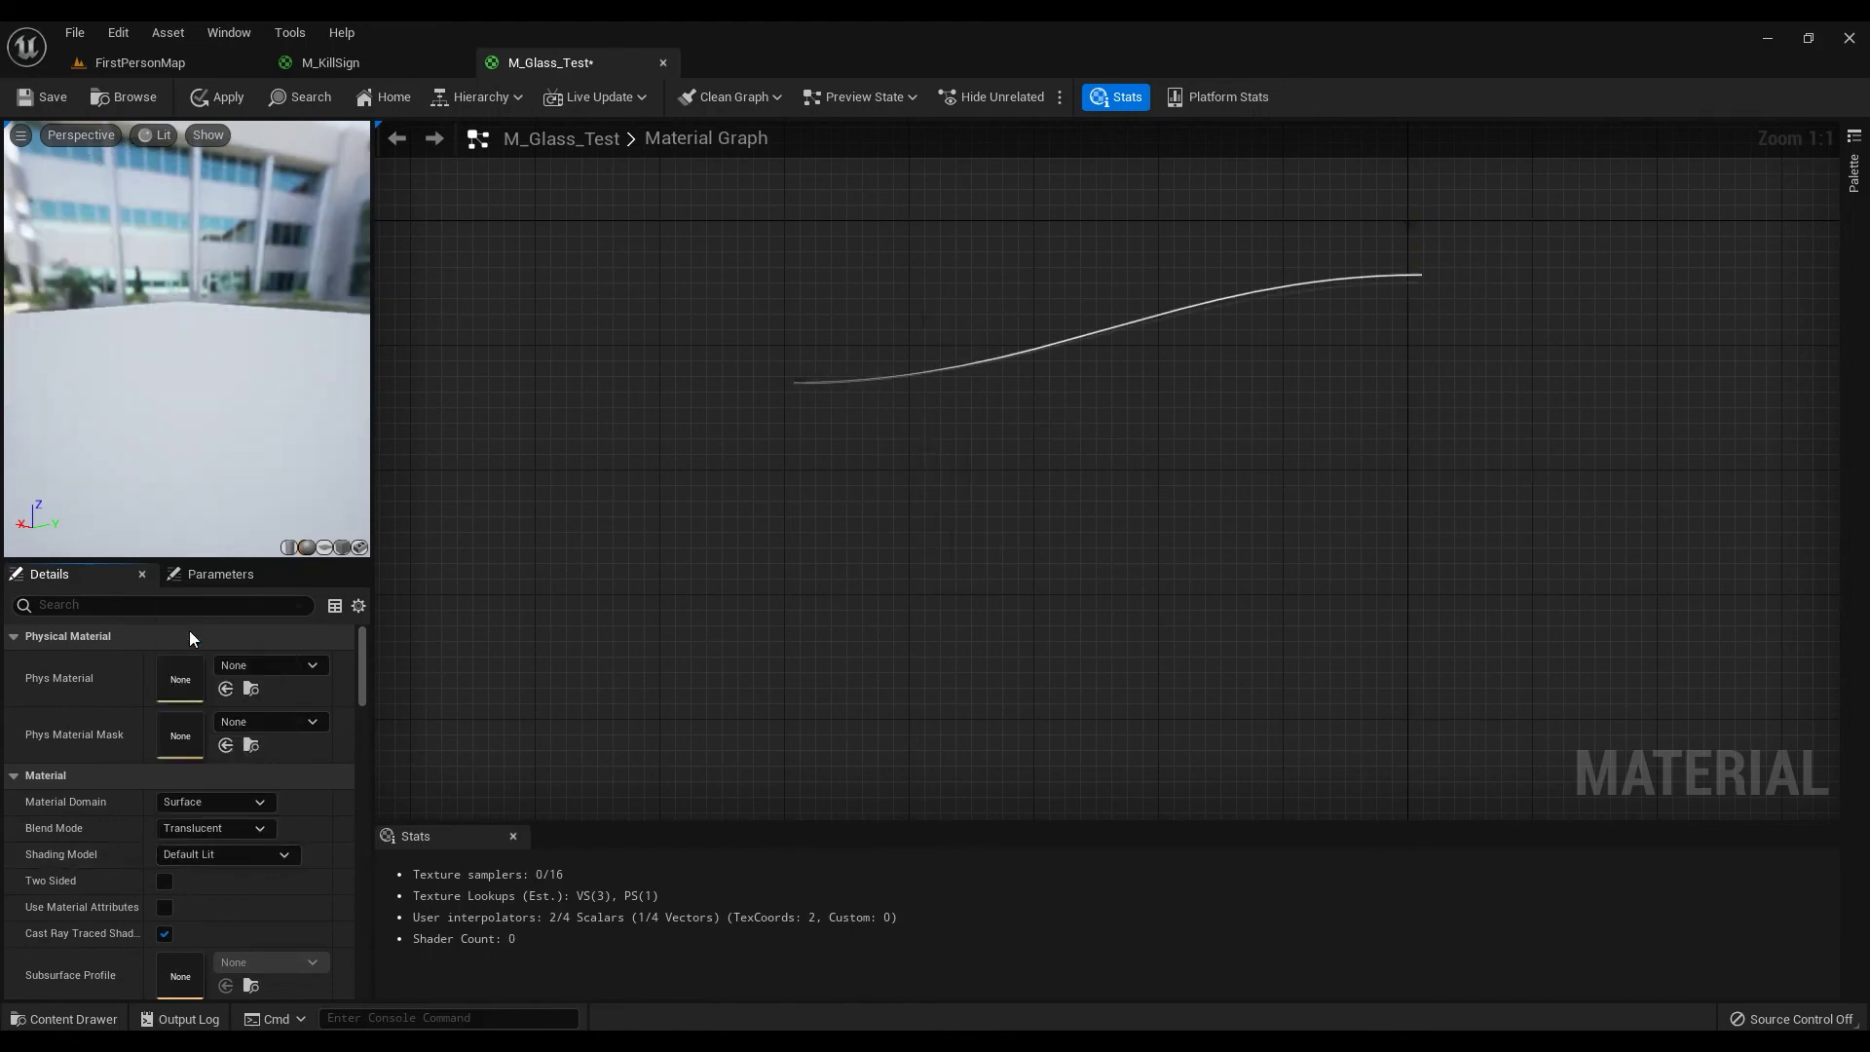
{"action": "mouse_move", "coordinate": [366, 656]}
{"action": "left_mouse_down"}
{"action": "mouse_move", "coordinate": [365, 722]}
{"action": "mouse_move", "coordinate": [283, 711]}
{"action": "left_mouse_up"}
Try translucency Lighting Modes Surface ForwardShading and Volumetric NonDirectional, keeping Volumetric Directional.
{"action": "left_click", "coordinate": [214, 766]}
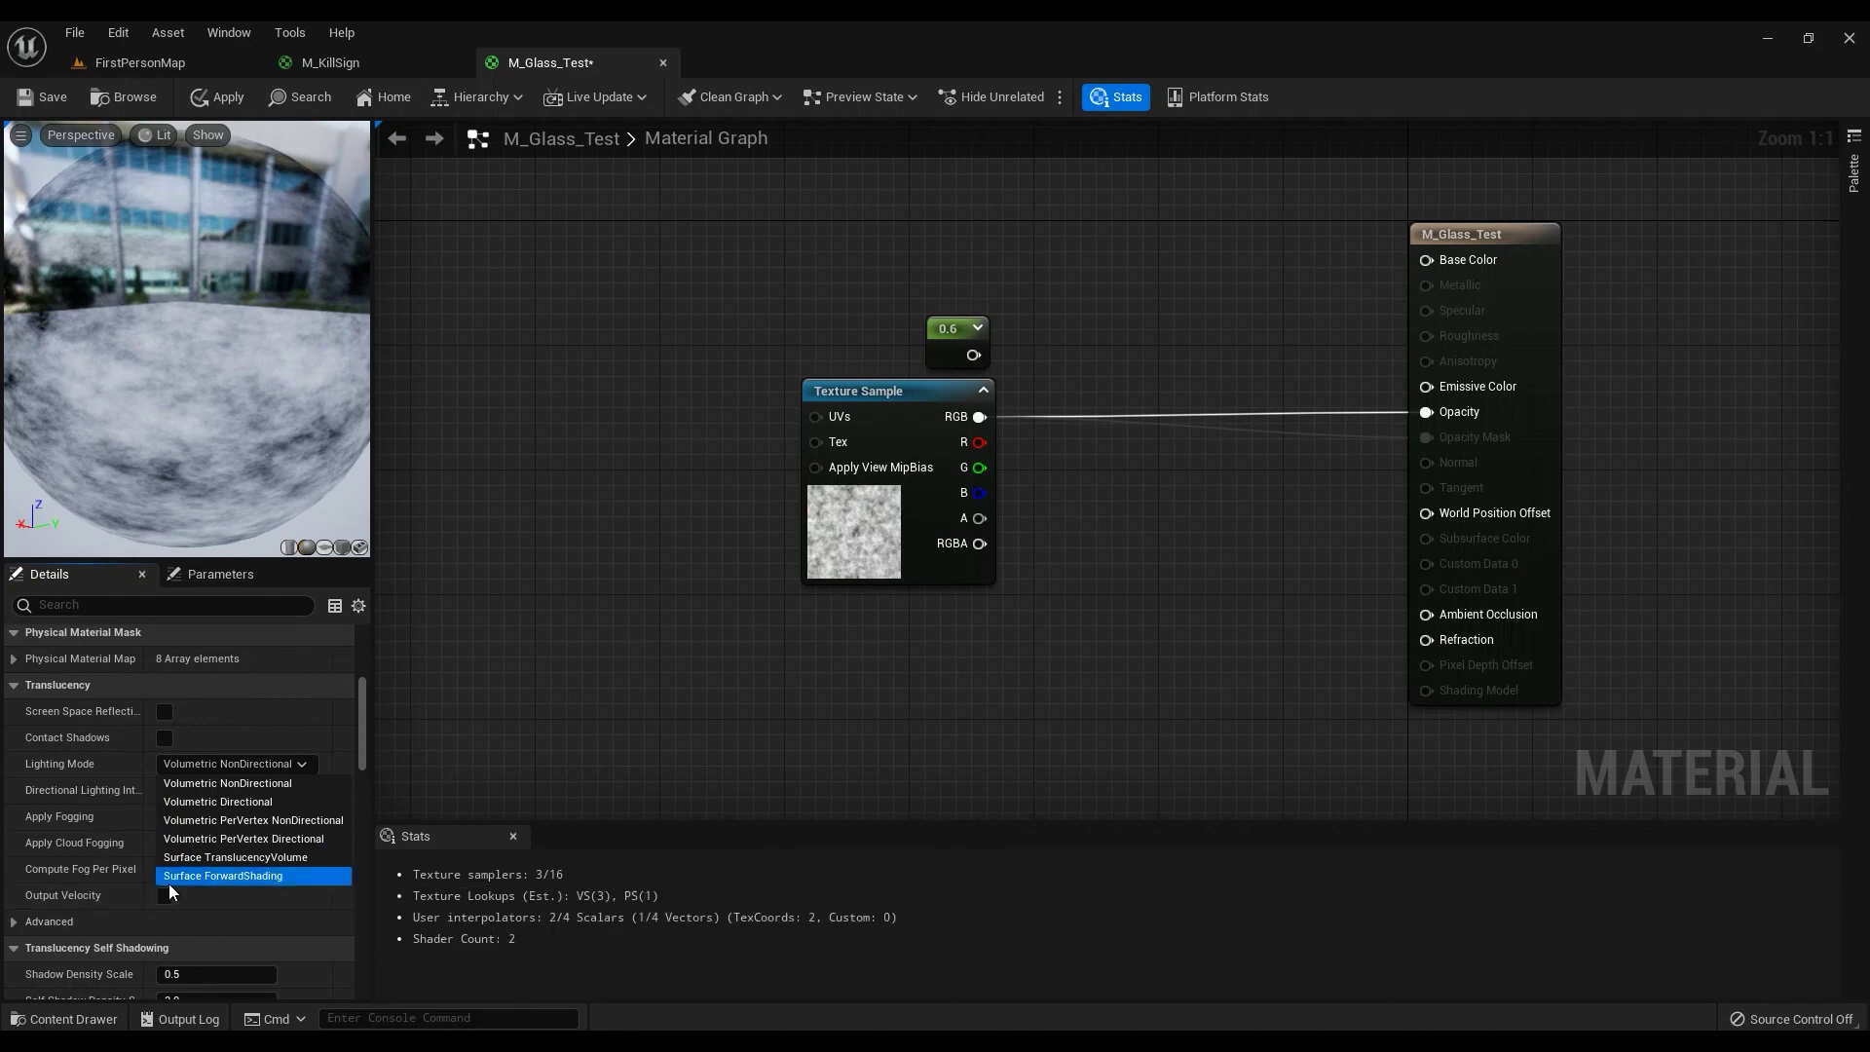
{"action": "left_click", "coordinate": [250, 877]}
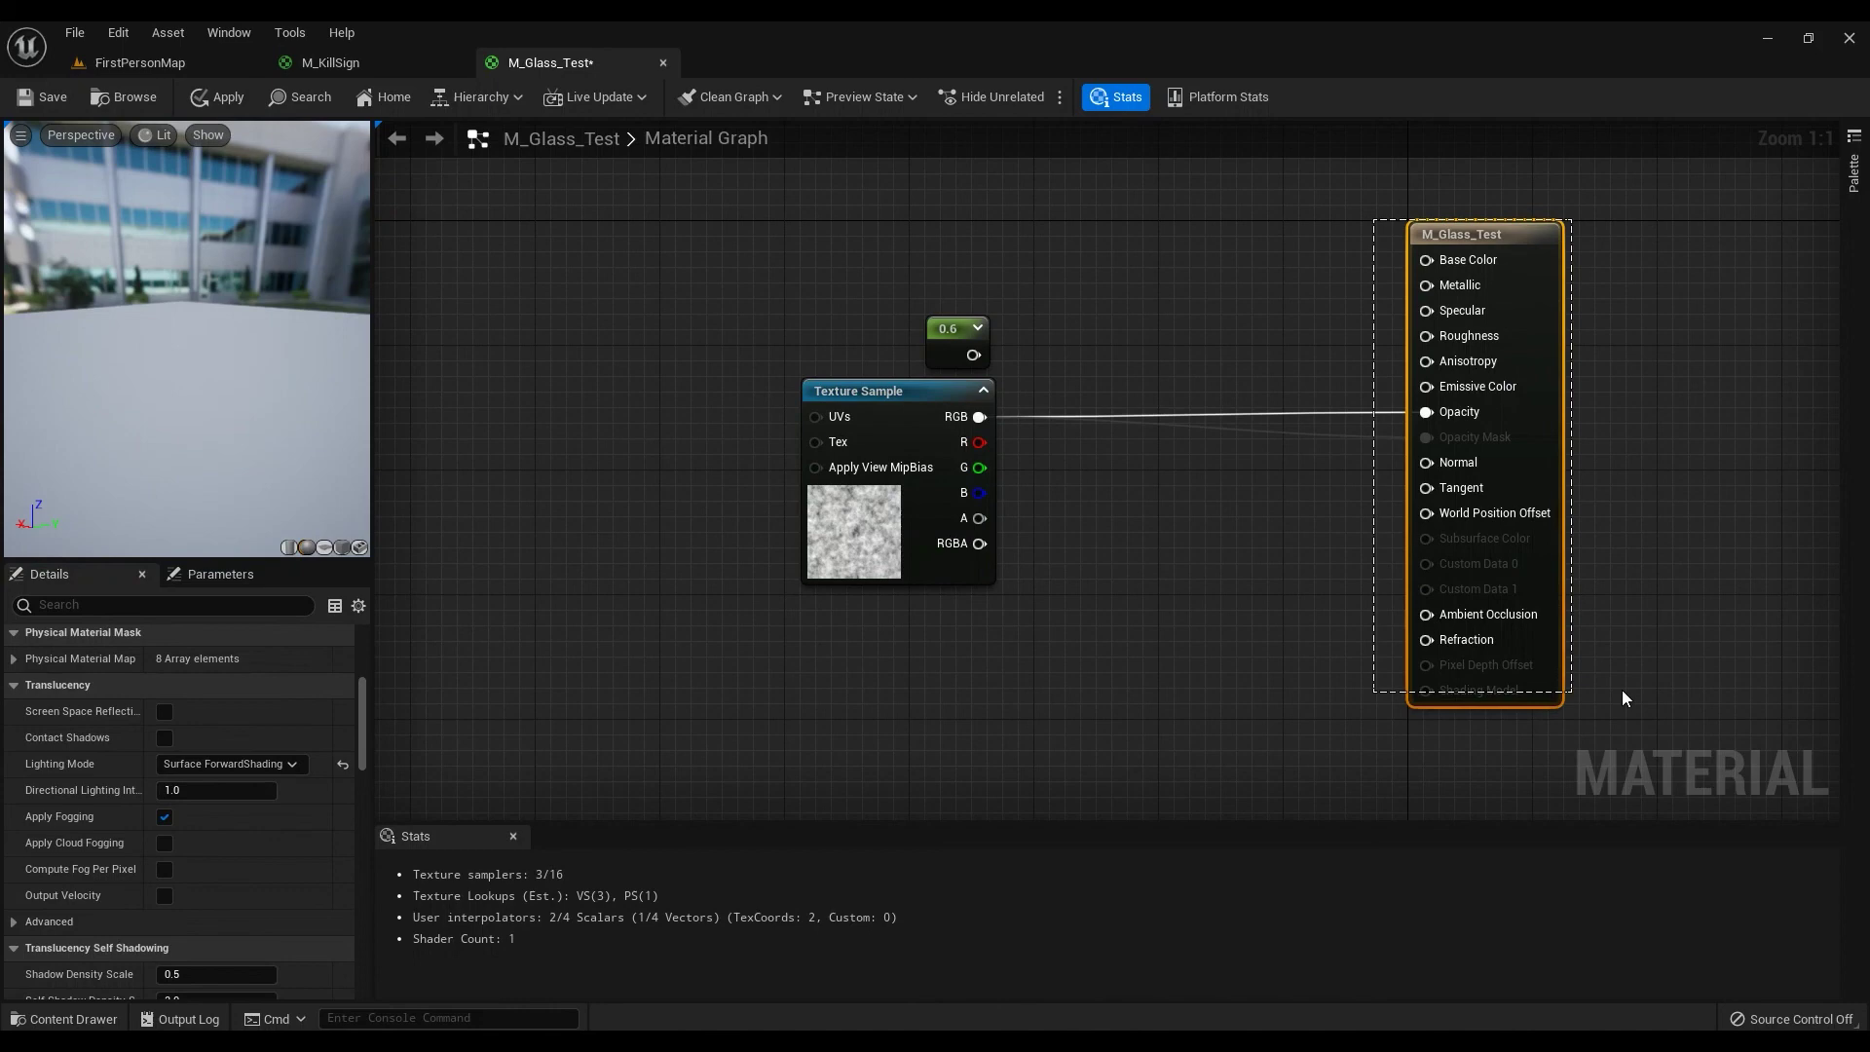
{"action": "left_click", "coordinate": [1401, 277]}
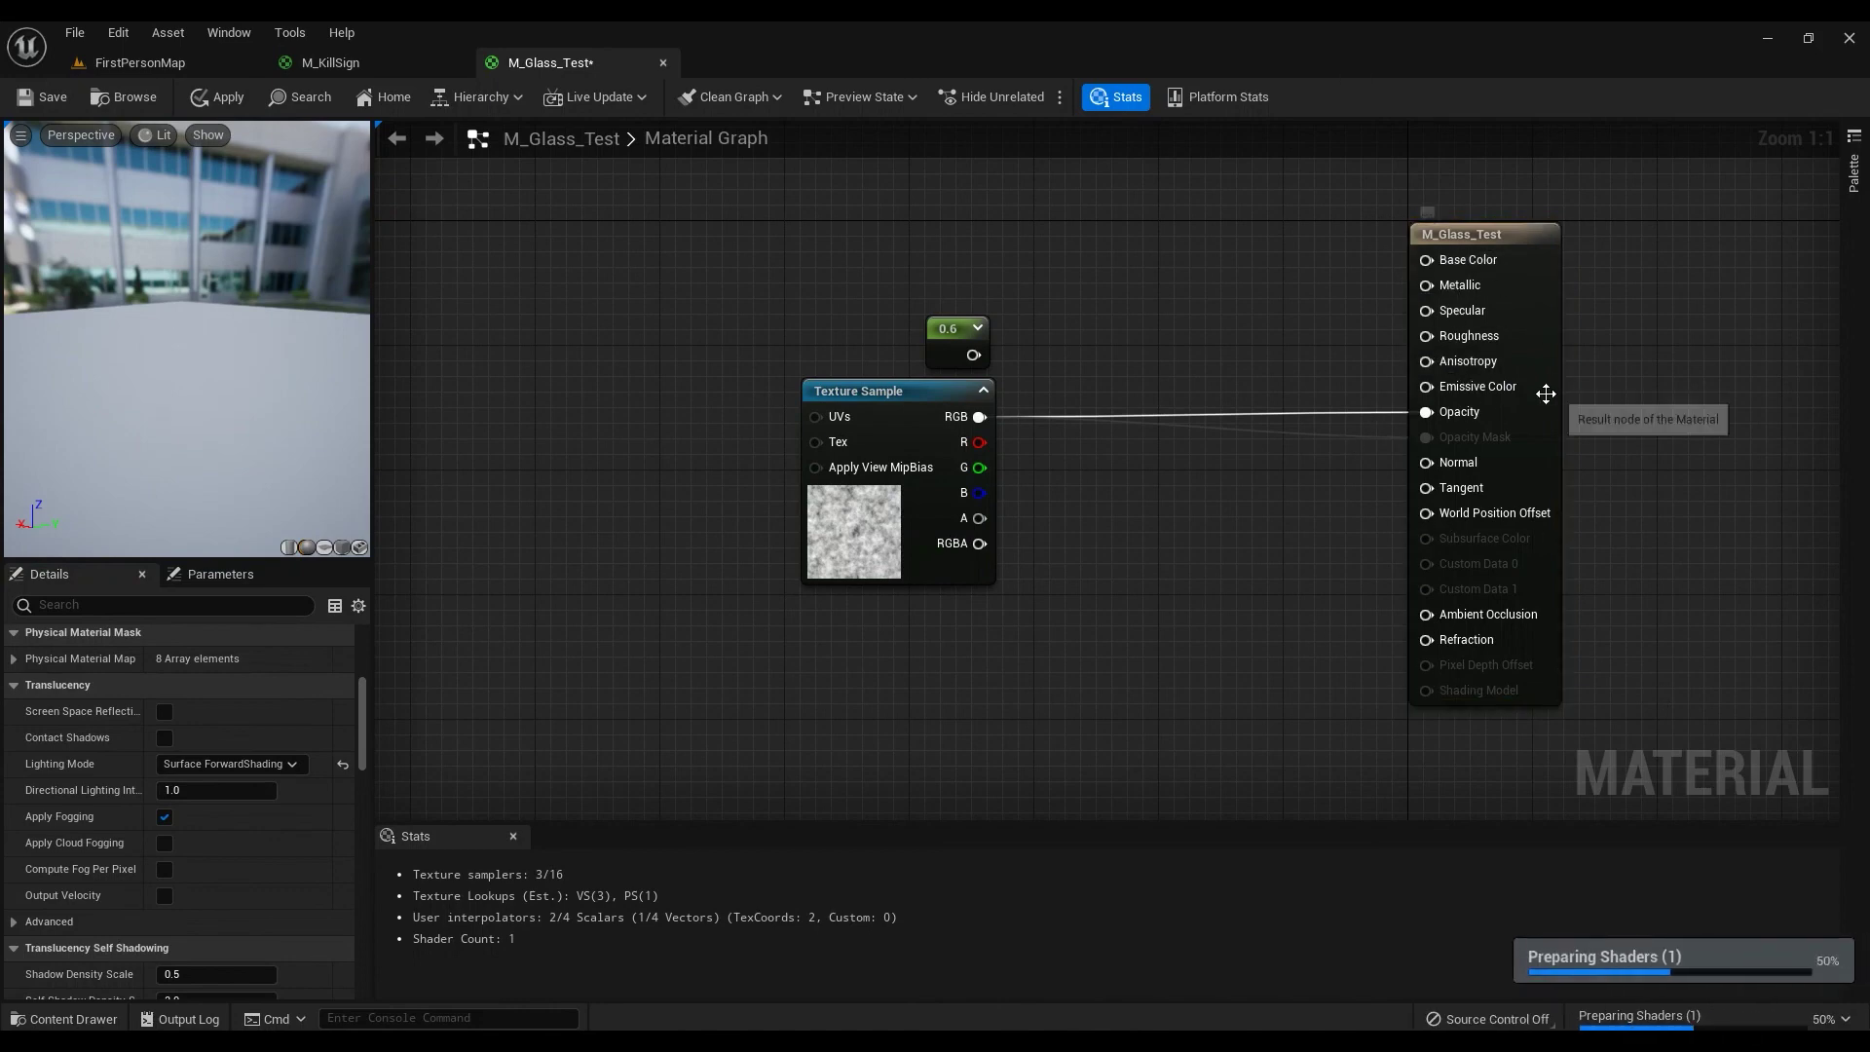
{"action": "left_click", "coordinate": [208, 762]}
{"action": "left_click", "coordinate": [225, 782]}
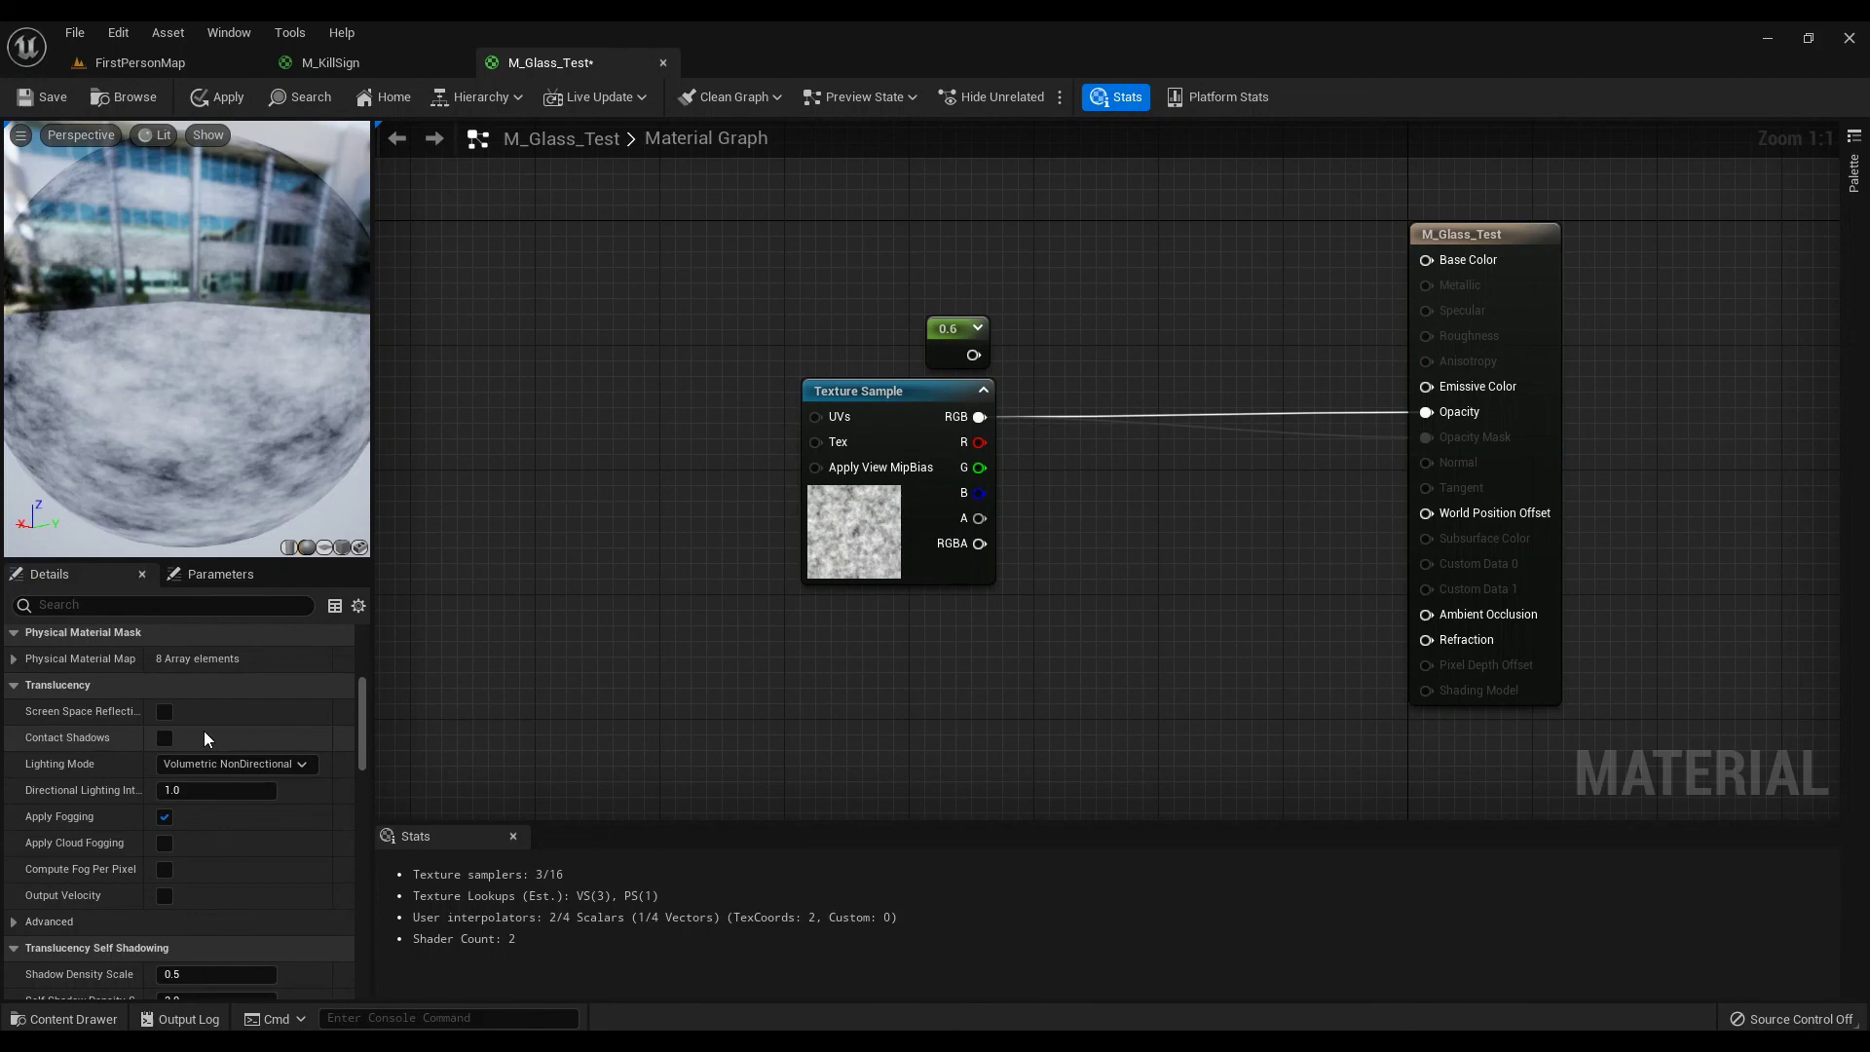
{"action": "left_click", "coordinate": [239, 764]}
{"action": "left_click", "coordinate": [243, 805]}
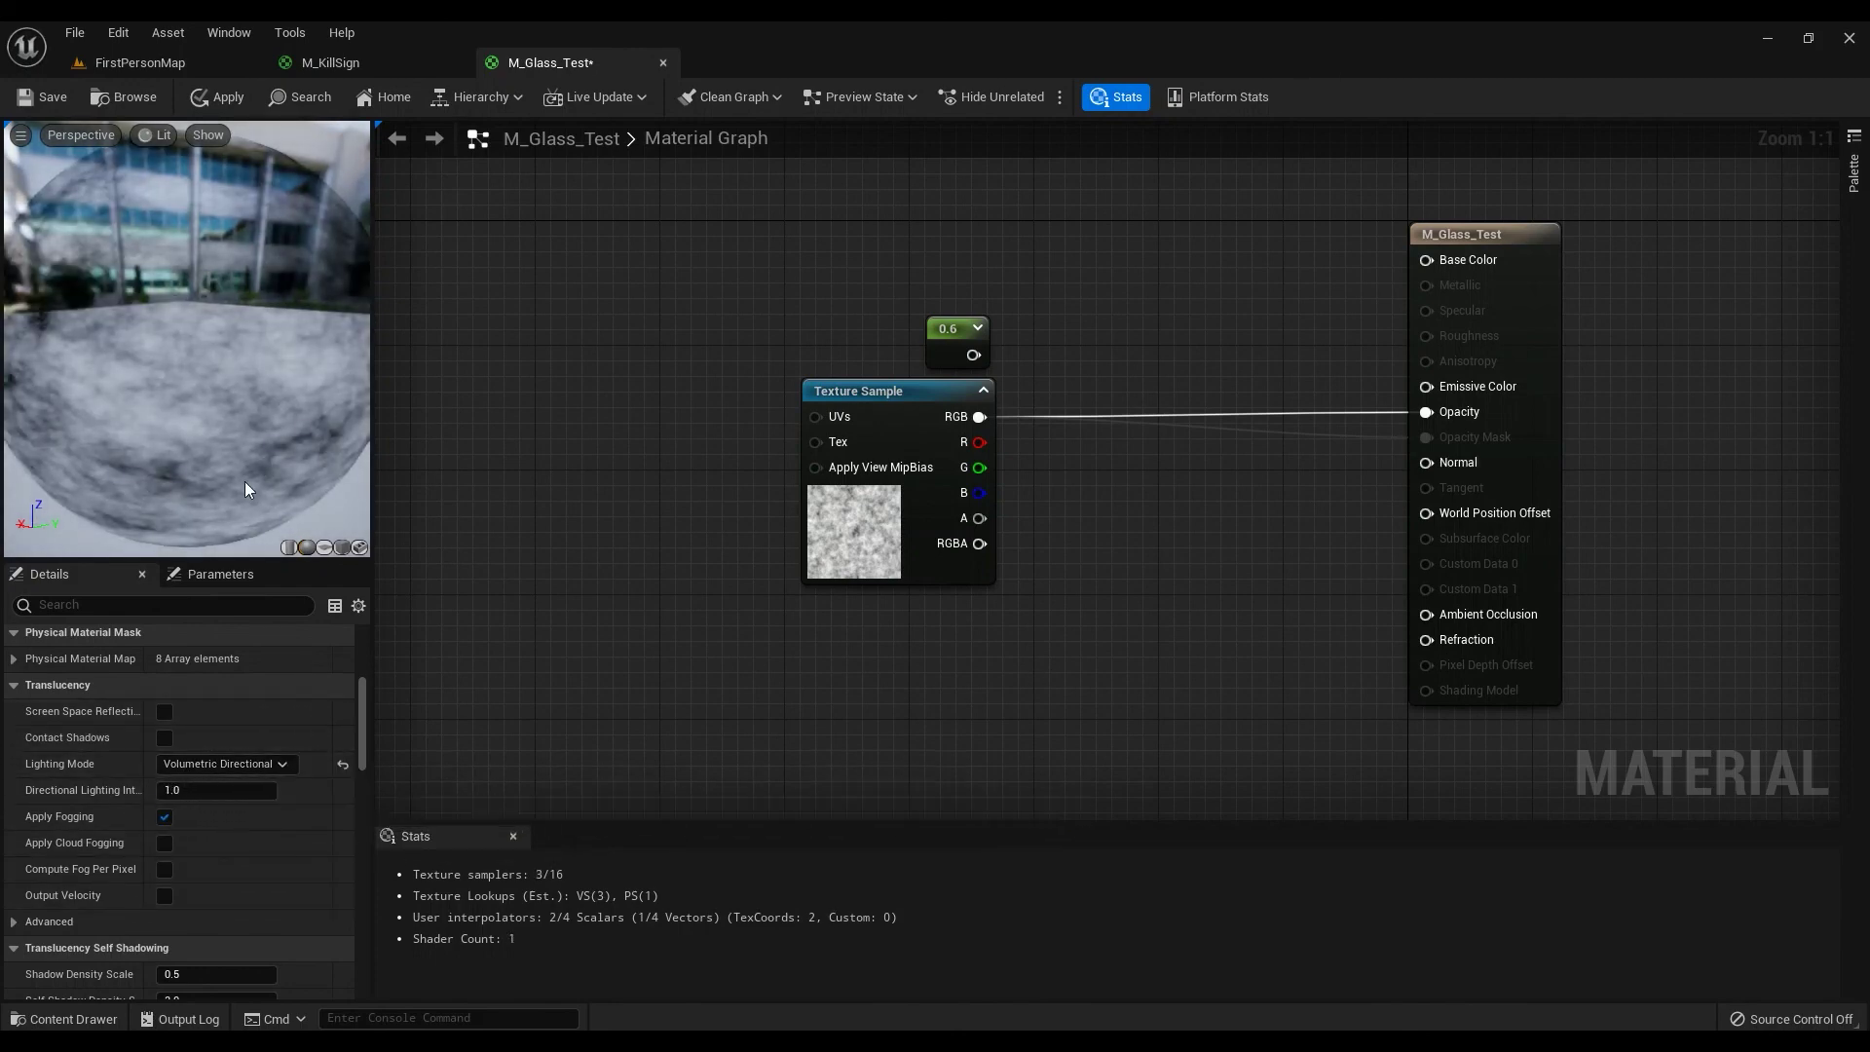
{"action": "scroll", "coordinate": [358, 715], "scroll_direction": "up", "scroll_amount": 4}
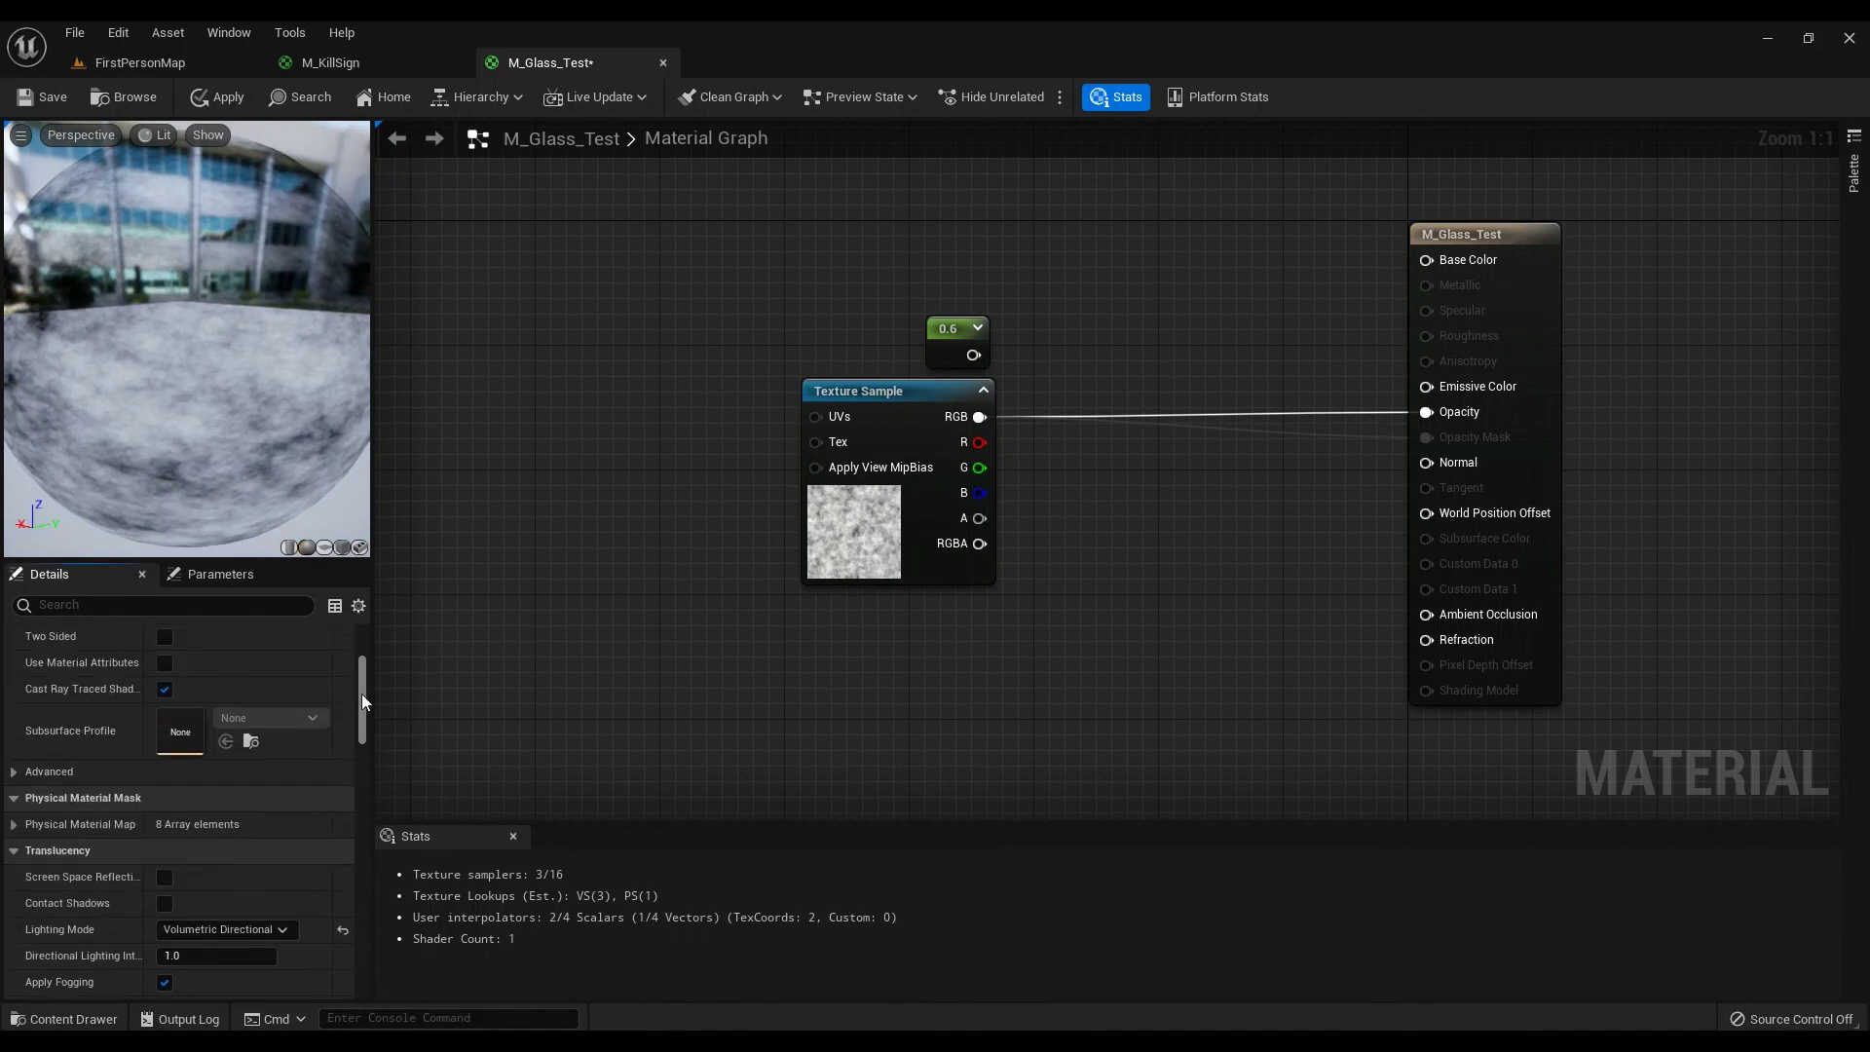
{"action": "scroll", "coordinate": [204, 725], "scroll_direction": "up", "scroll_amount": 2}
Change the Material section's Shading Model from Default Lit to Unlit.
{"action": "left_click", "coordinate": [204, 705]}
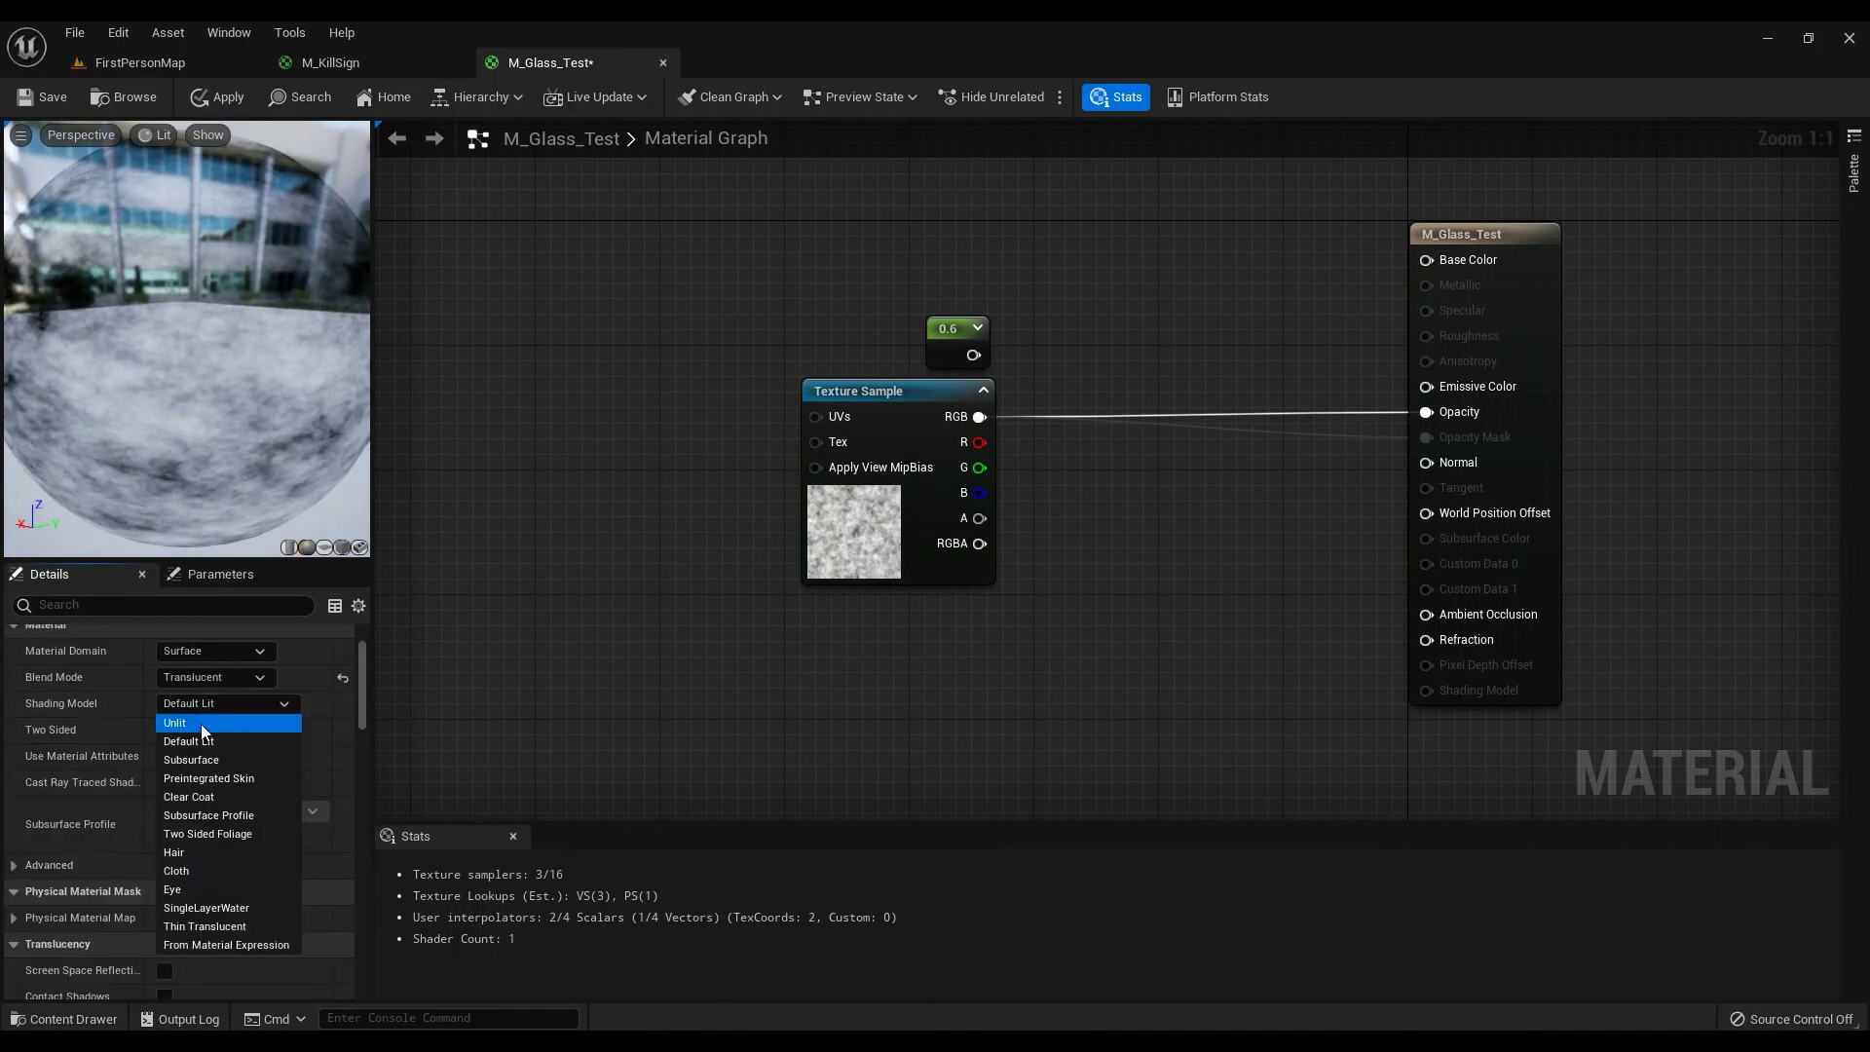
{"action": "left_click", "coordinate": [199, 725]}
{"action": "scroll", "coordinate": [308, 734], "scroll_direction": "down", "scroll_amount": 6}
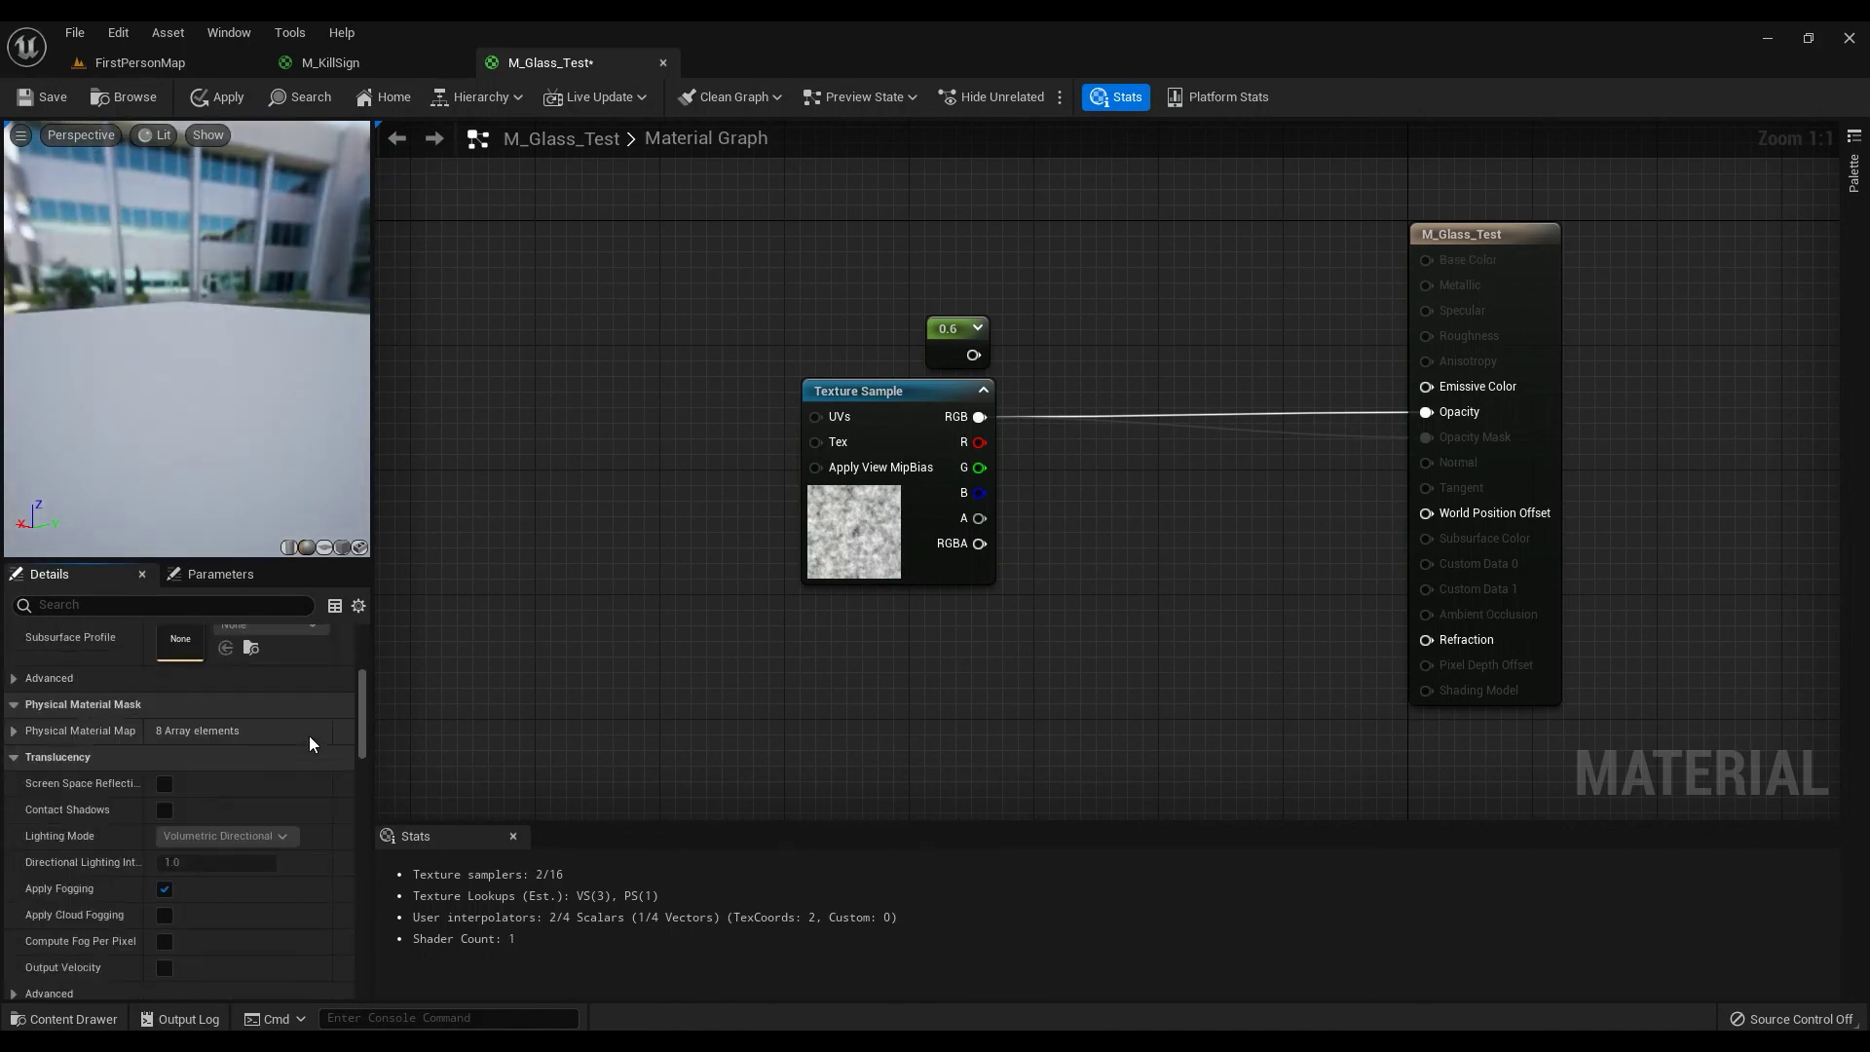
{"action": "left_click_drag", "start_coordinate": [358, 738], "coordinate": [358, 672]}
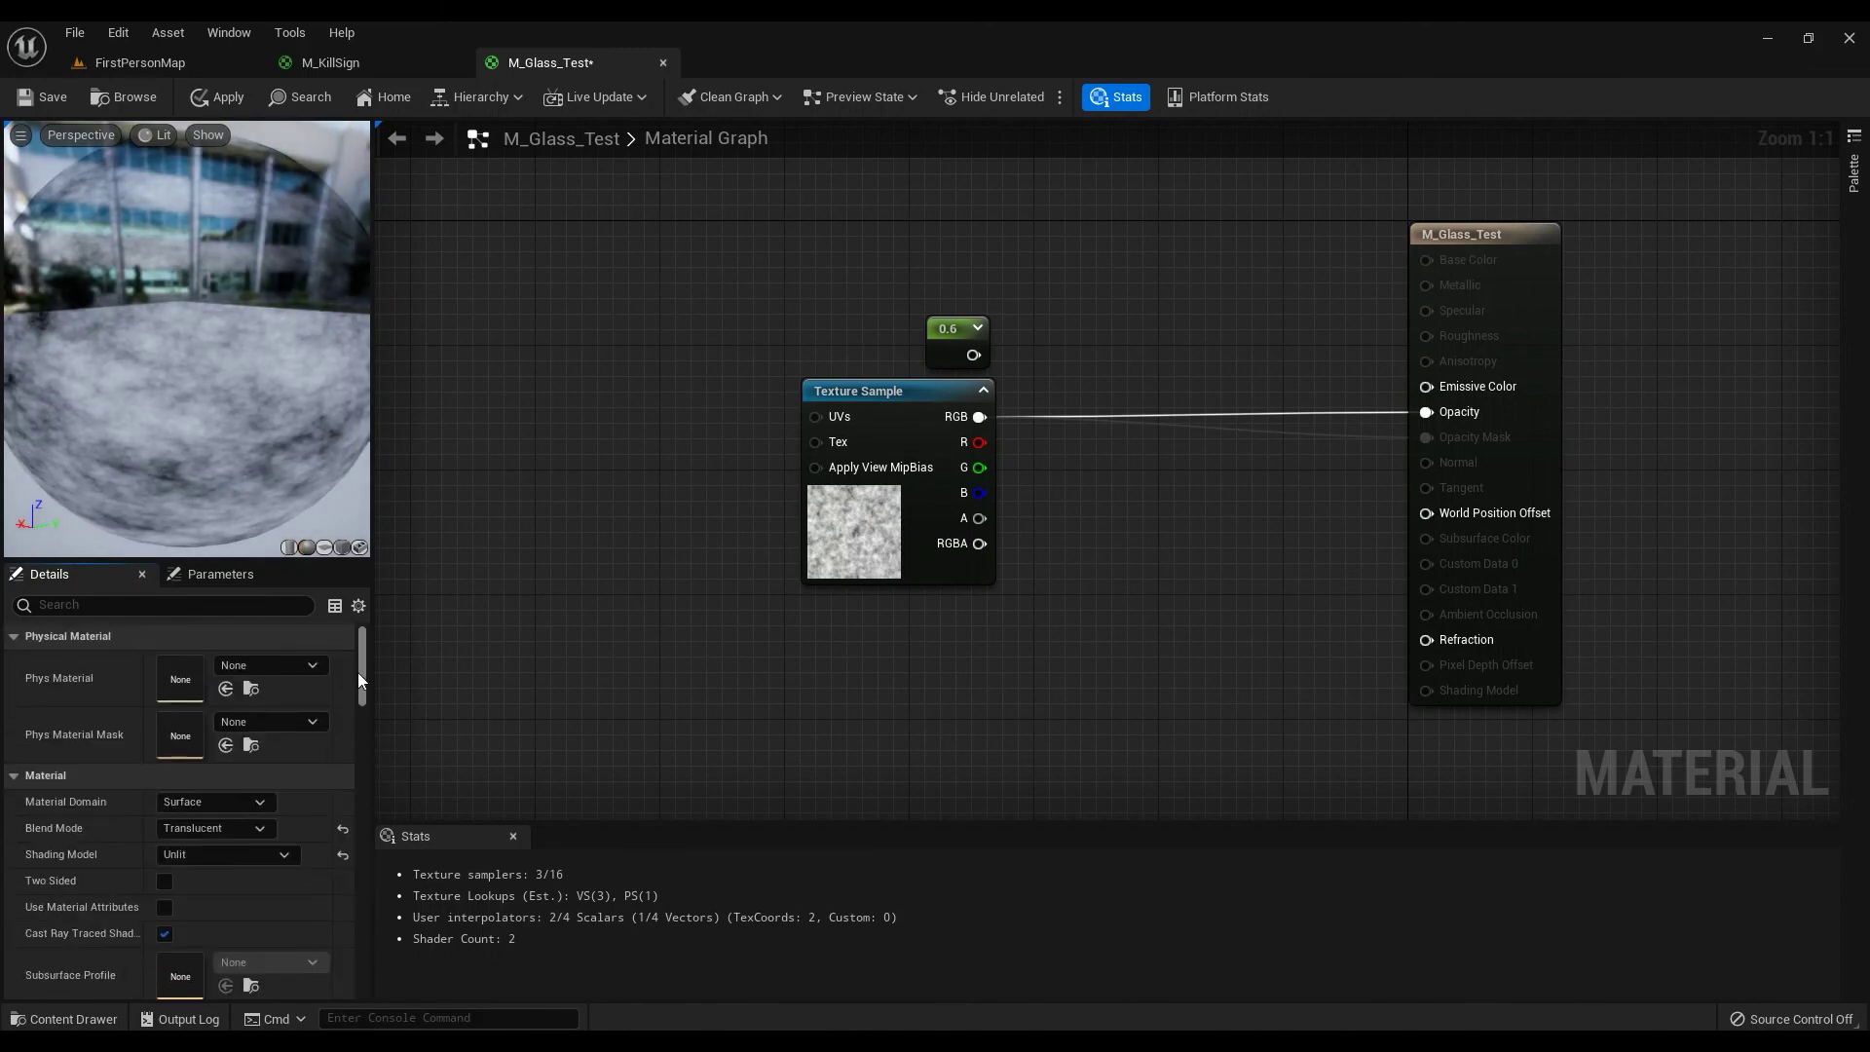